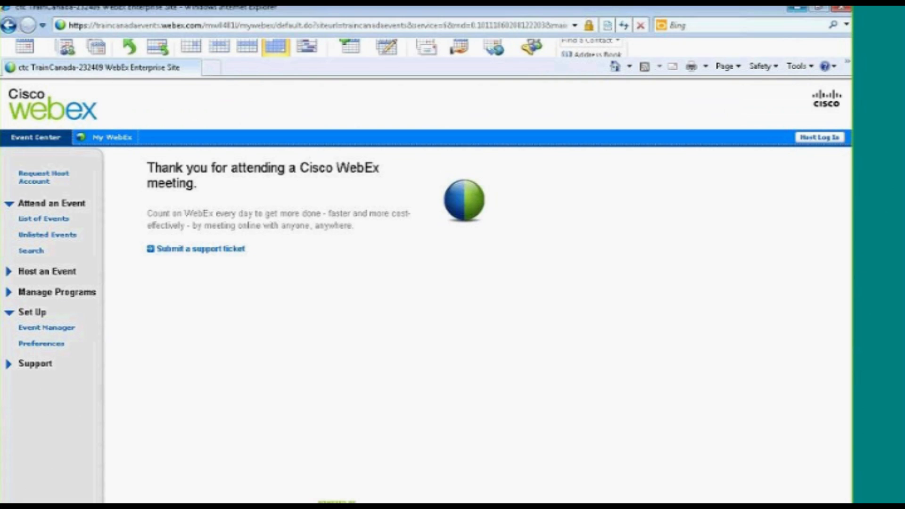
# Minimize the browser window and launch Microsoft OneNote 2010 from the installed Microsoft Office programs
pyautogui.click(796, 8)
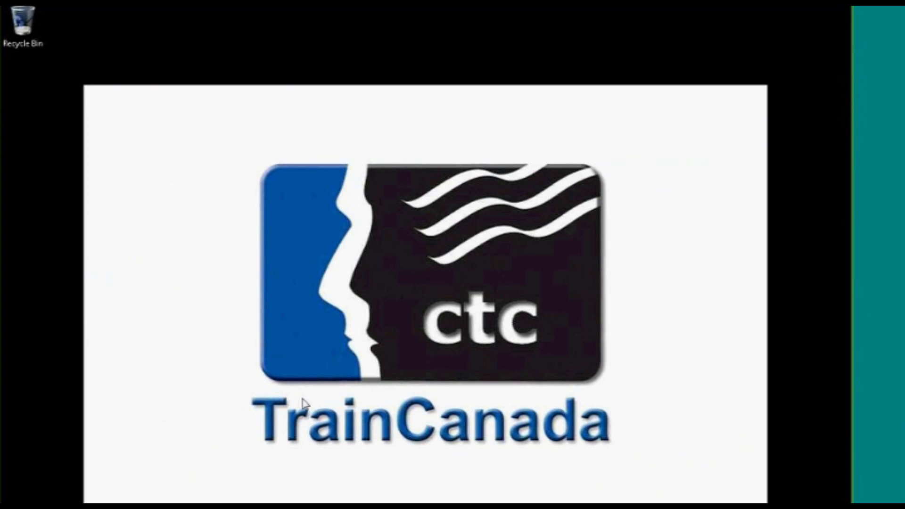
pyautogui.press('super')
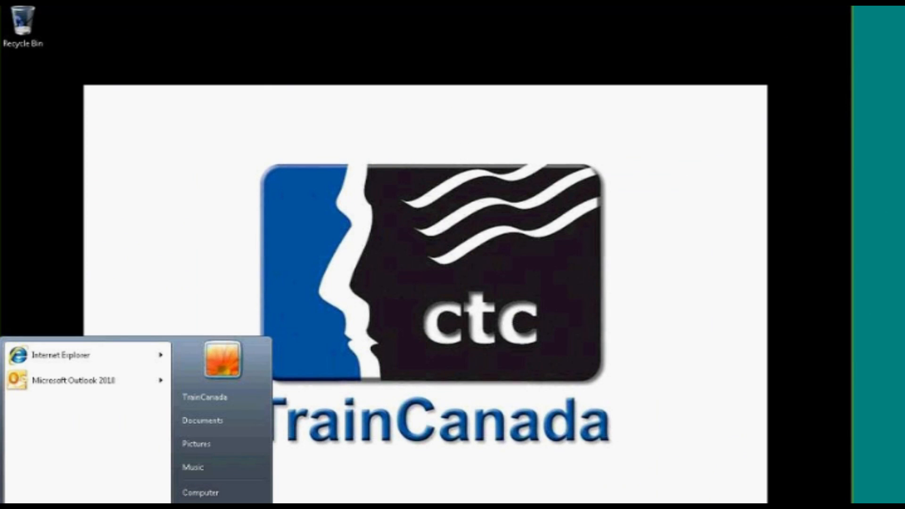
pyautogui.press('Up')
pyautogui.press('Return')
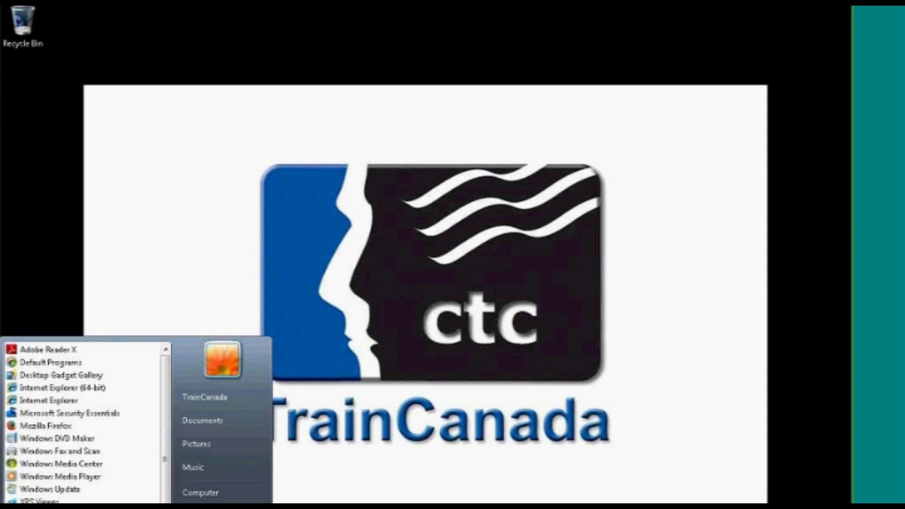
pyautogui.scroll(-2, 88, 423)
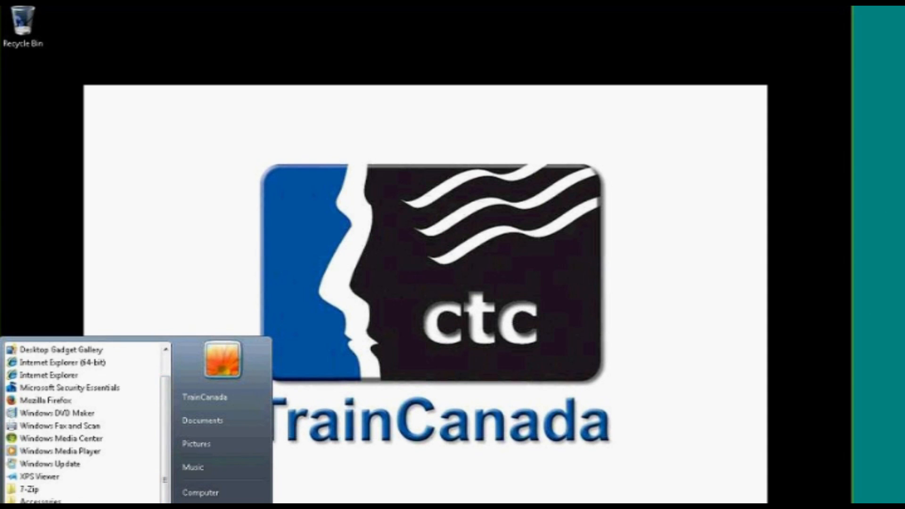
pyautogui.click(48, 349)
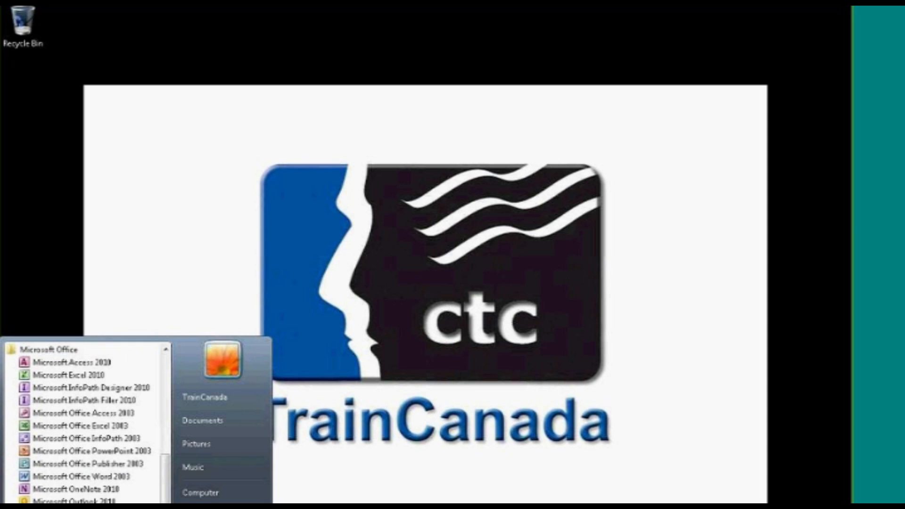
pyautogui.click(81, 490)
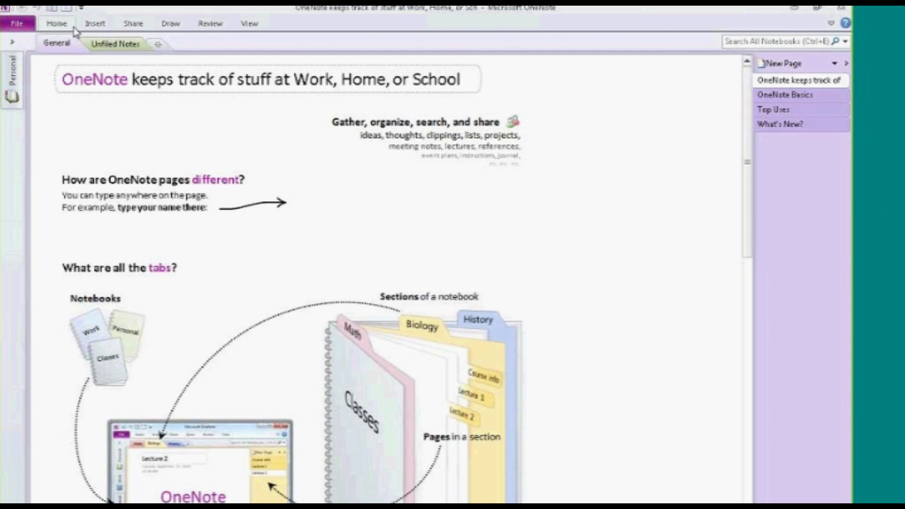
# Show the Home ribbon commands and keep the ribbon permanently expanded above the page
pyautogui.click(55, 27)
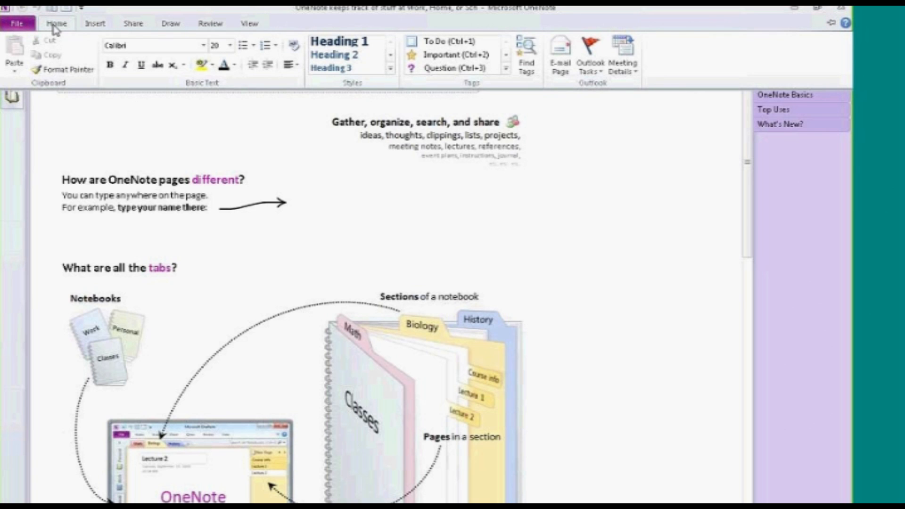
pyautogui.click(114, 146)
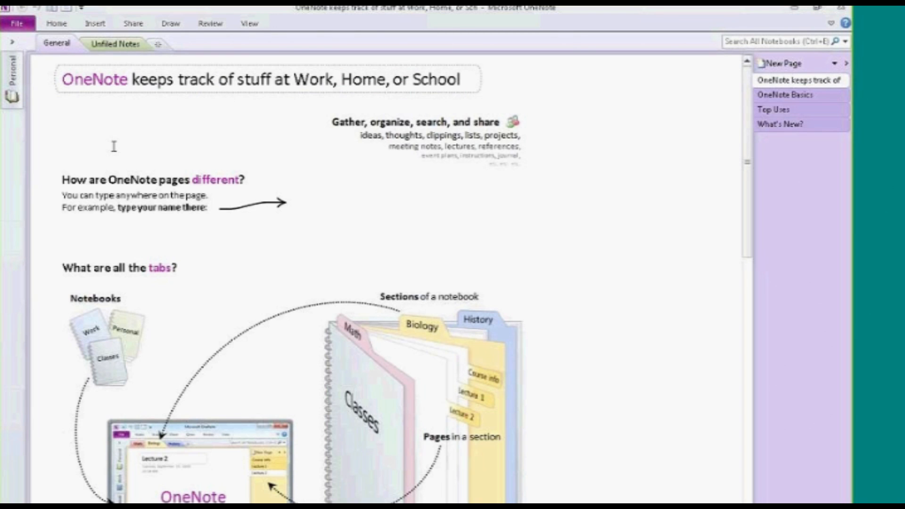
pyautogui.click(56, 26)
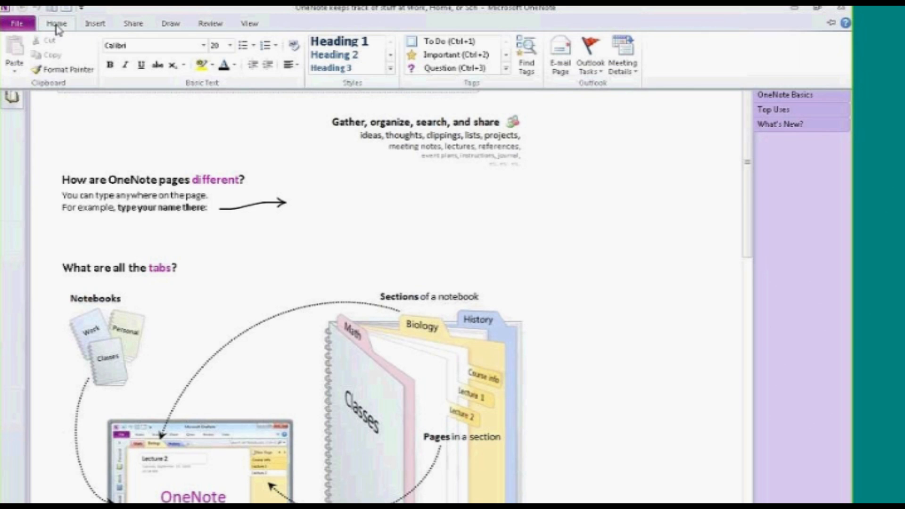
pyautogui.doubleClick(56, 27)
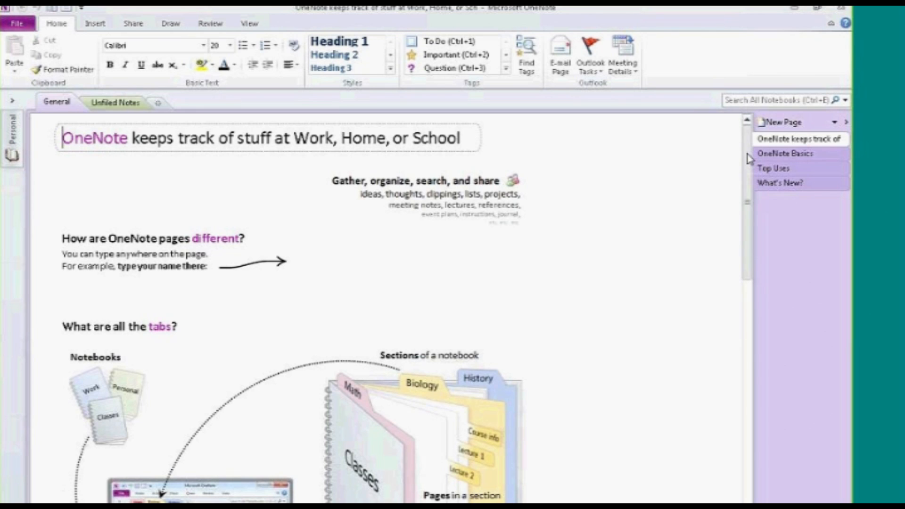
# Look through the introductory page in the General section, including the notebook diagram and the OneNote at Work examples
pyautogui.scroll(-1, 749, 158)
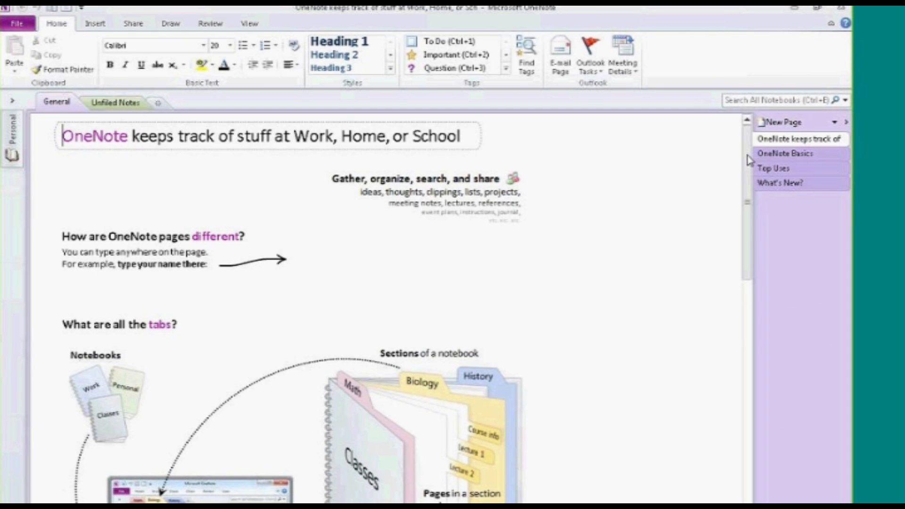
pyautogui.scroll(-5, 743, 179)
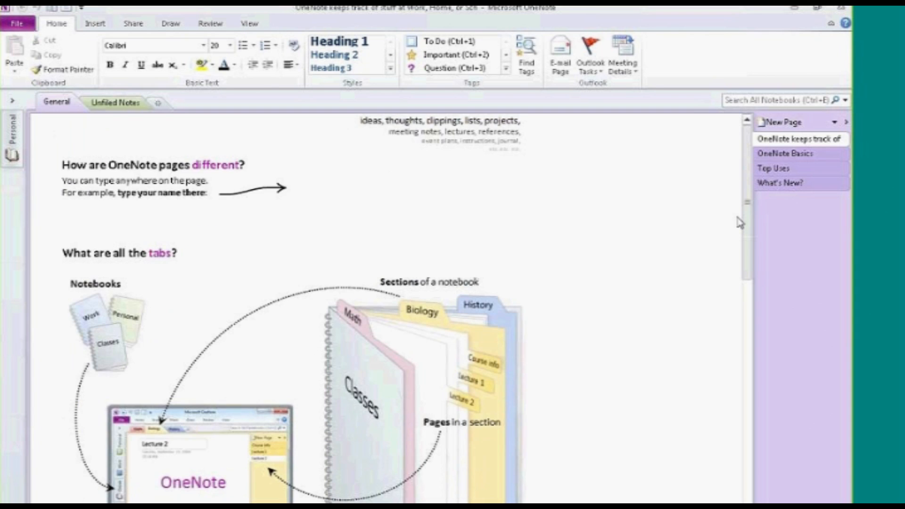
pyautogui.scroll(-5, 735, 256)
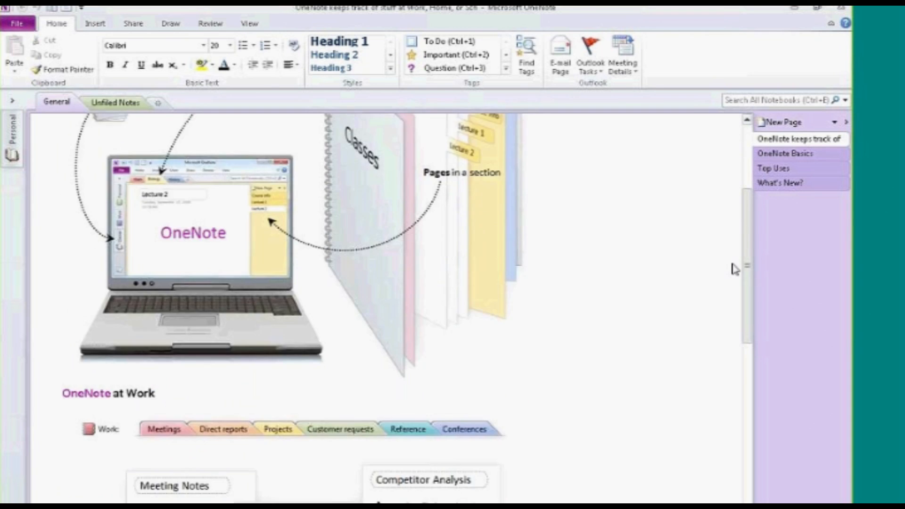
pyautogui.scroll(-1, 245, 283)
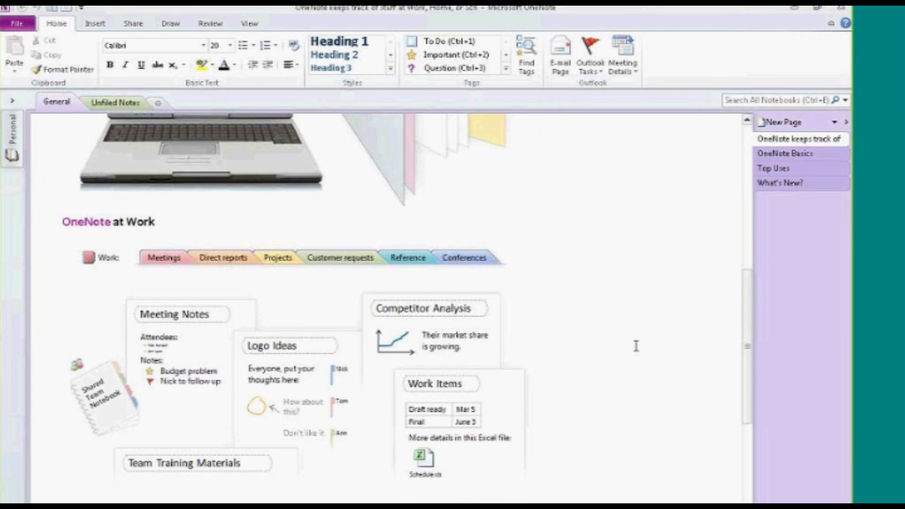
pyautogui.moveTo(745, 313); pyautogui.dragTo(752, 300)
pyautogui.click(759, 139)
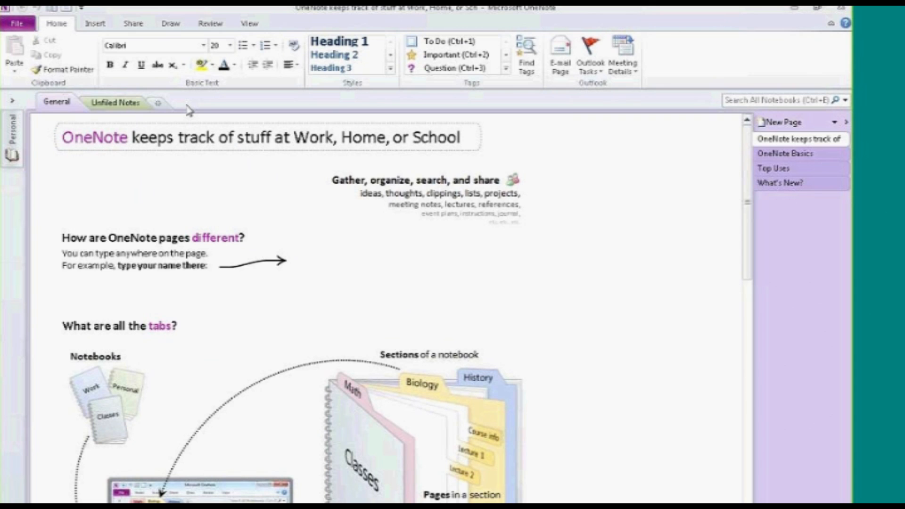
# Add a new section to the Personal notebook and name it "Office 2010 Tips and Tricks"
pyautogui.click(159, 104)
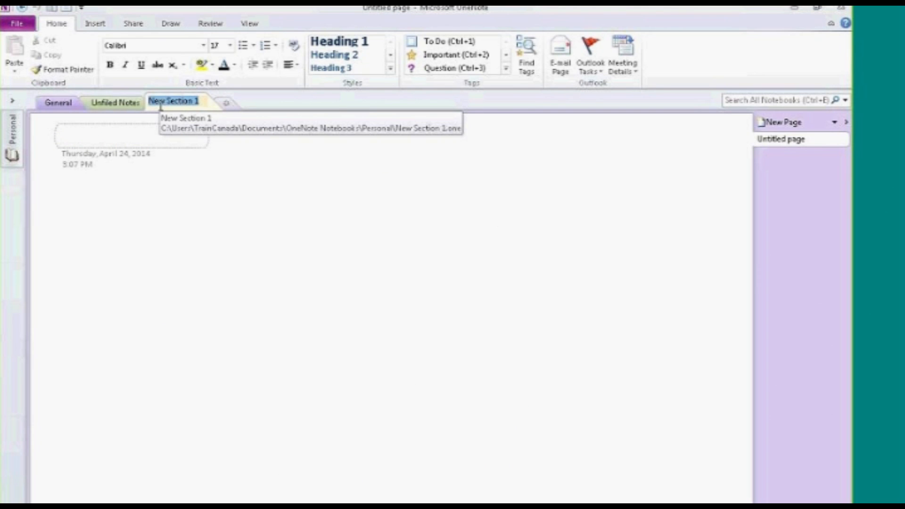
pyautogui.write('O')
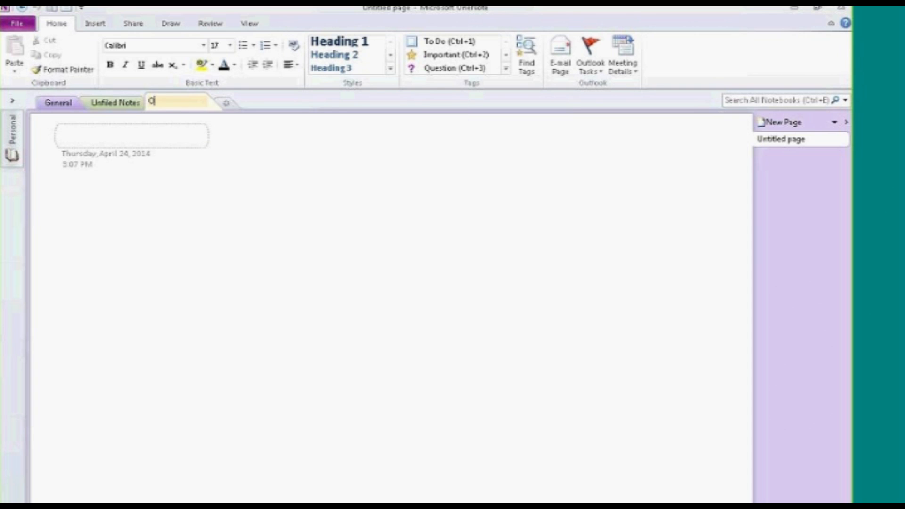
pyautogui.write('ffice 2010 Tips and Tricks')
pyautogui.press('Return')
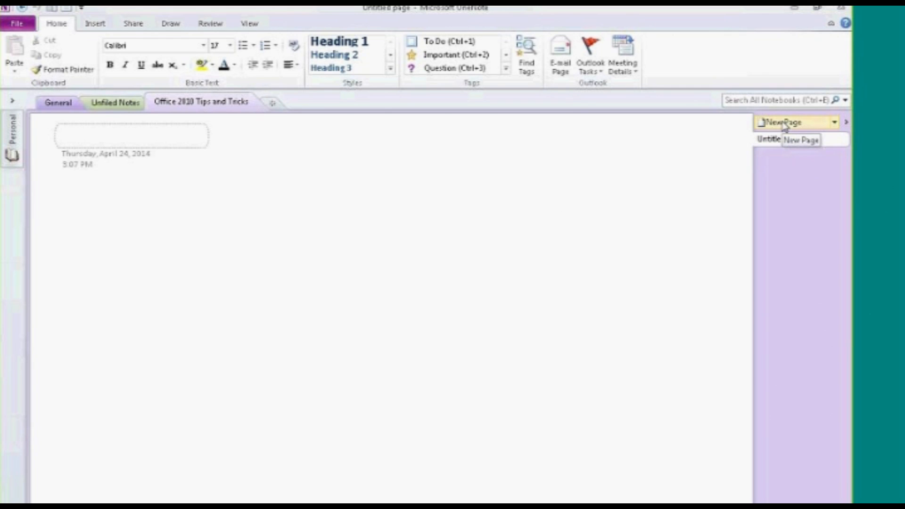
# Try the Simple Meeting Notes 1 business template, apply Detailed Meeting Notes to the new page instead, and close the template list
pyautogui.click(834, 122)
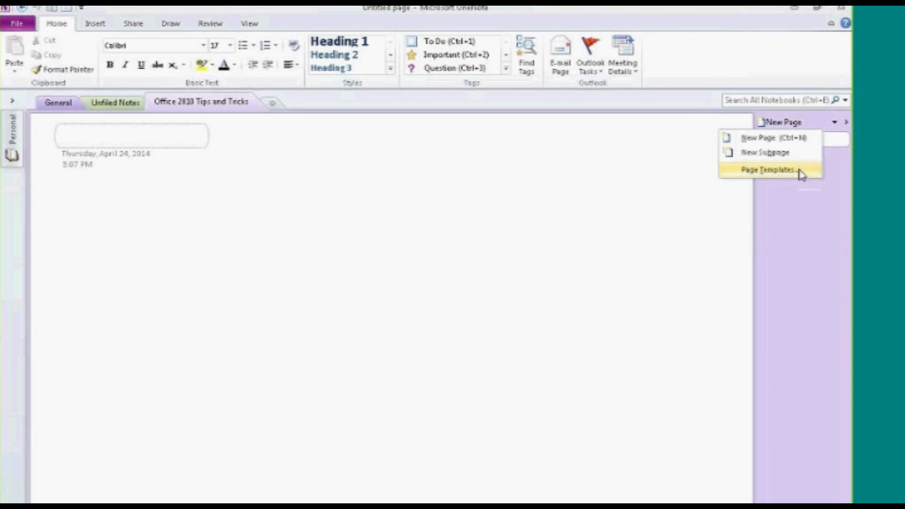
pyautogui.click(764, 176)
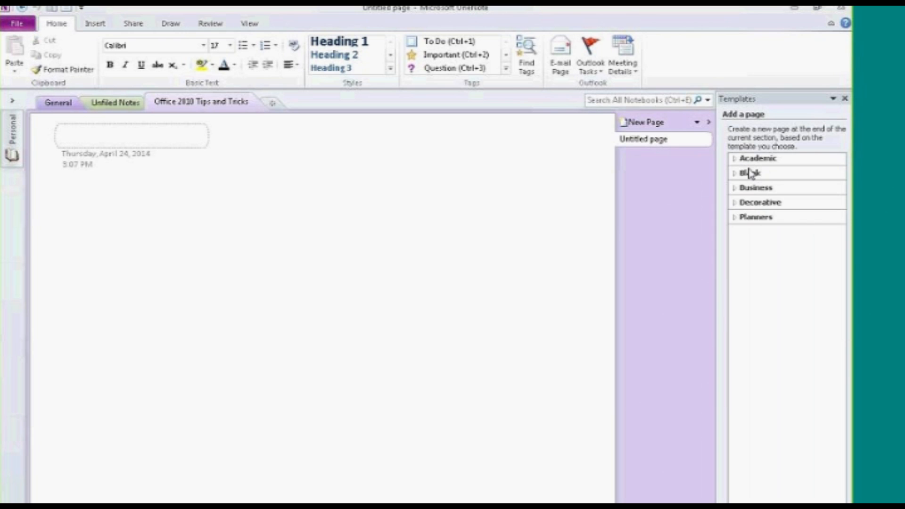
pyautogui.click(736, 190)
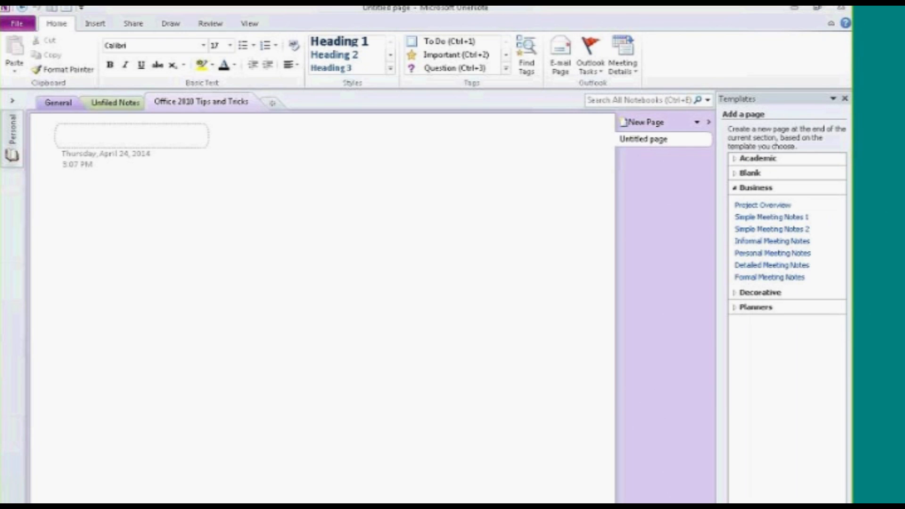
pyautogui.click(766, 217)
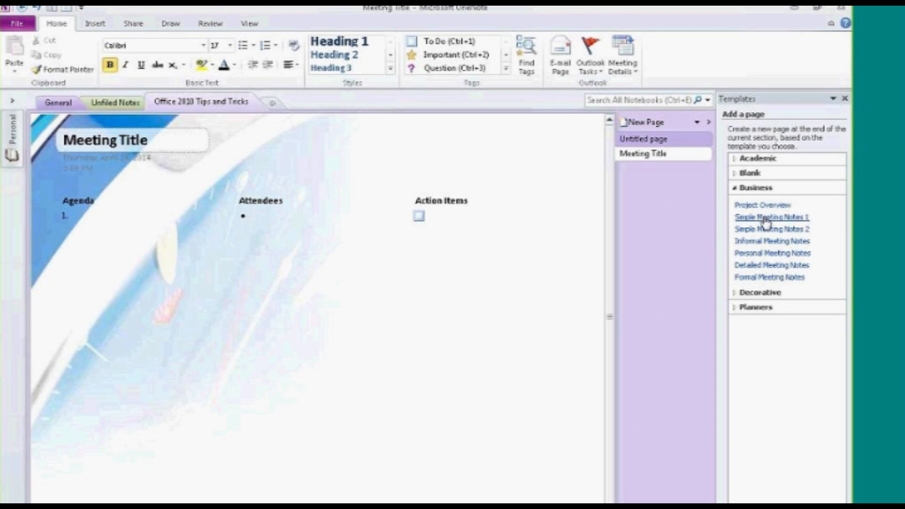
pyautogui.click(760, 266)
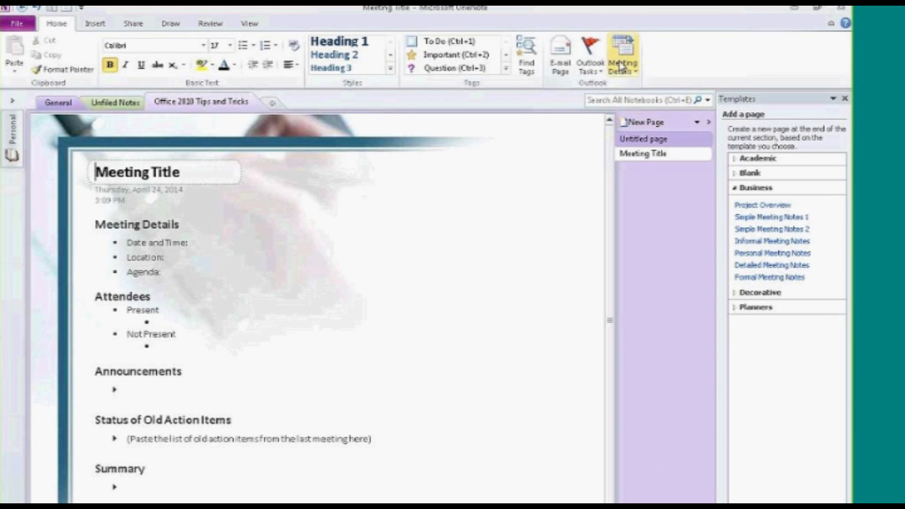
pyautogui.click(843, 98)
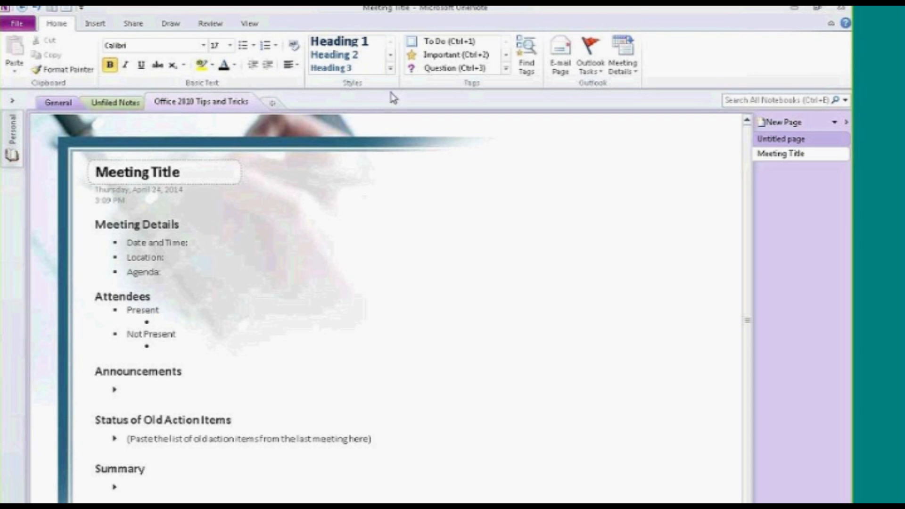
# Examine the available text styles and note tags without applying any
pyautogui.click(391, 68)
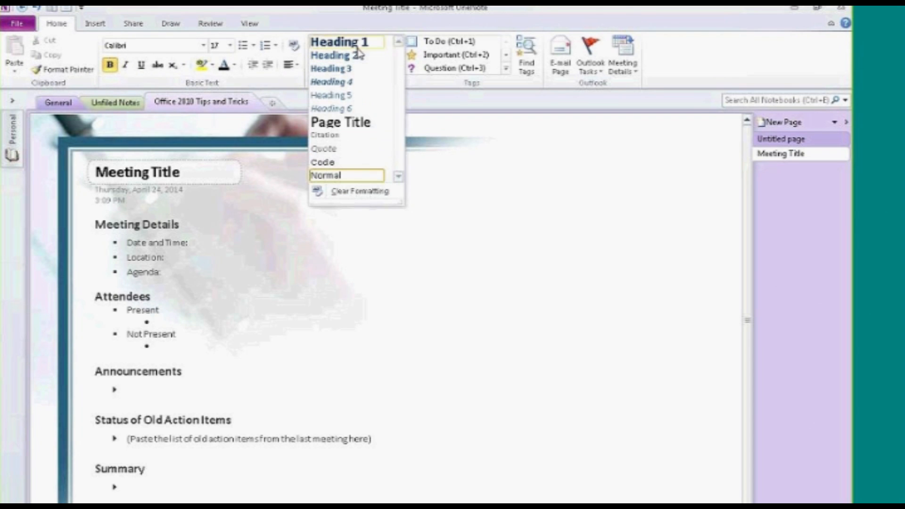
pyautogui.click(429, 86)
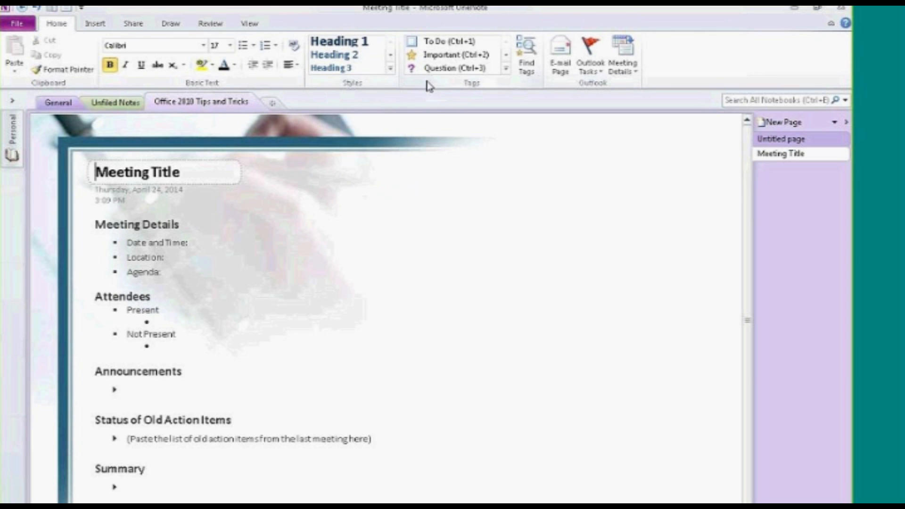
pyautogui.click(505, 69)
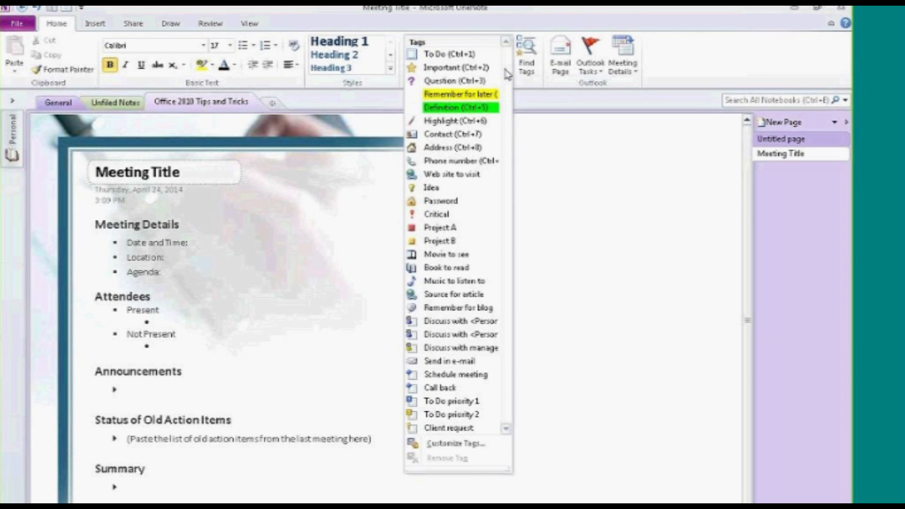
pyautogui.click(717, 66)
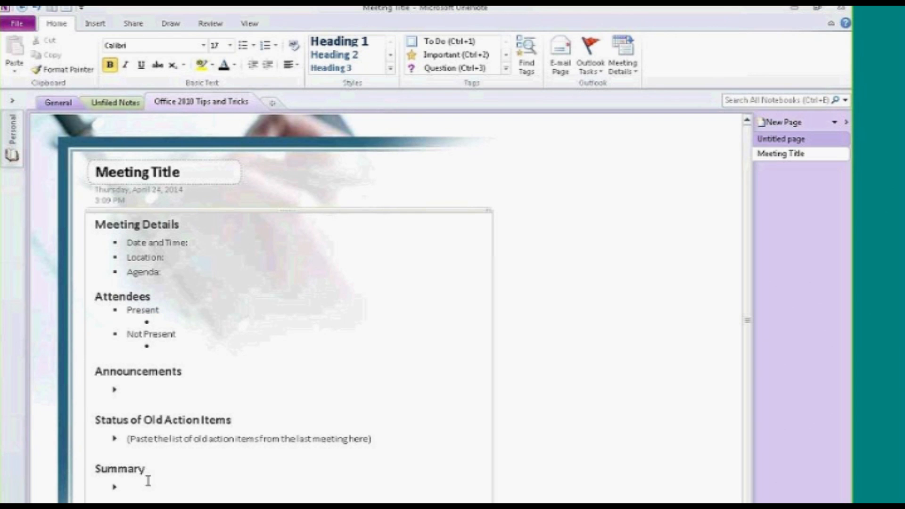
# Replace the Announcements heading on the meeting notes page with "To Do"
pyautogui.click(162, 392)
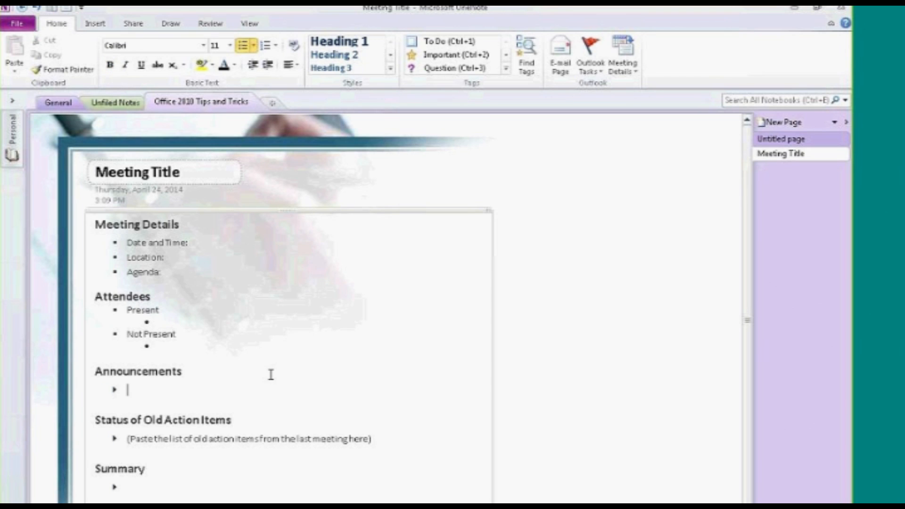
pyautogui.moveTo(183, 372); pyautogui.dragTo(96, 369)
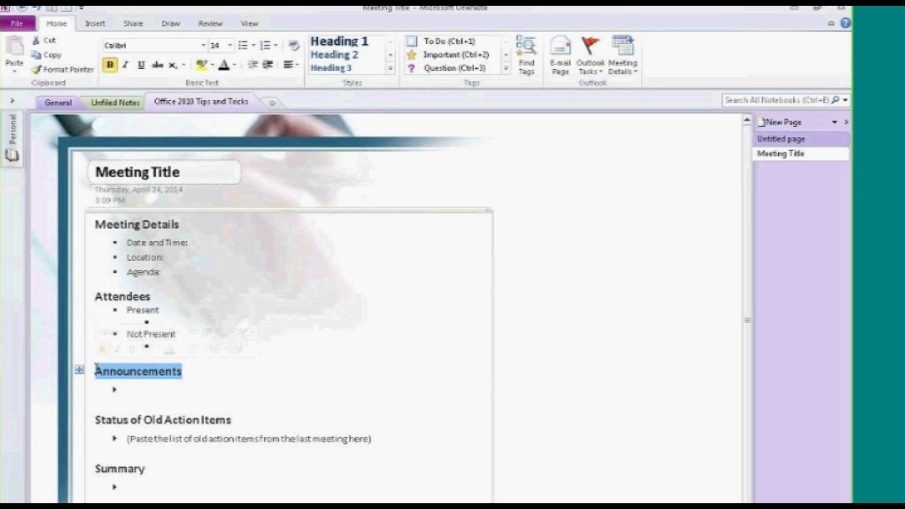
pyautogui.write('To Do')
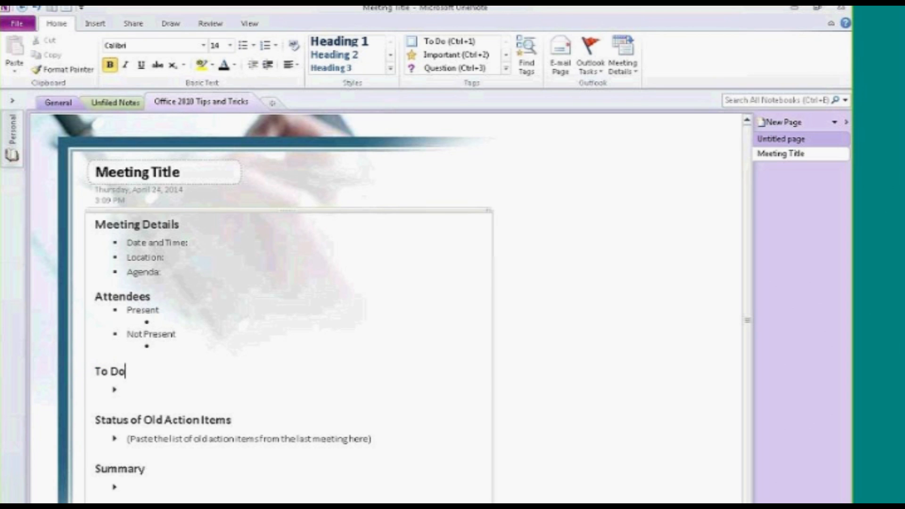
# Flag the bullet under To Do as an Outlook task for tomorrow and enter "Wash the car"
pyautogui.click(128, 389)
pyautogui.click(594, 67)
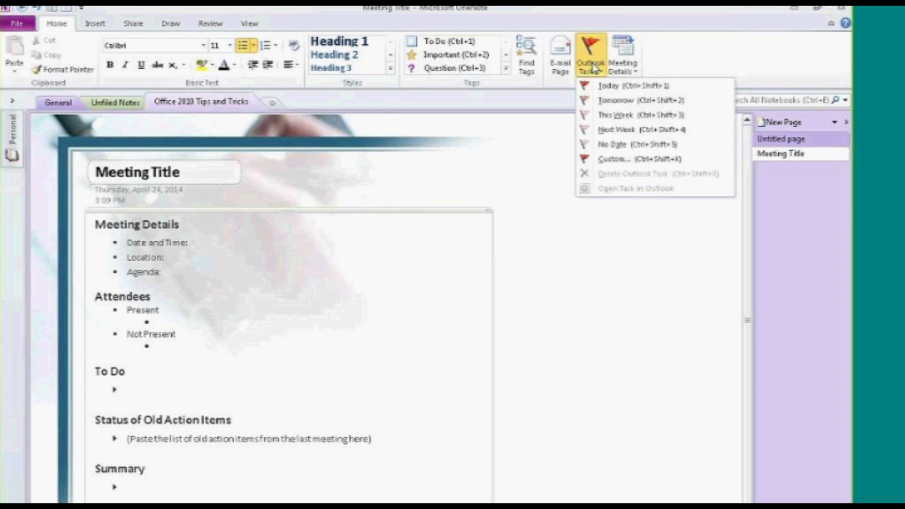
pyautogui.click(624, 100)
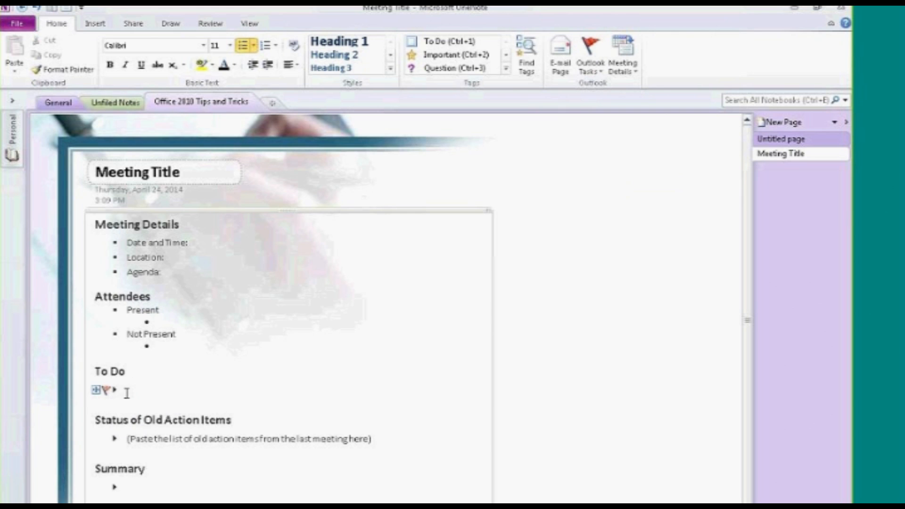
pyautogui.write('Wash the d')
pyautogui.write('ar')
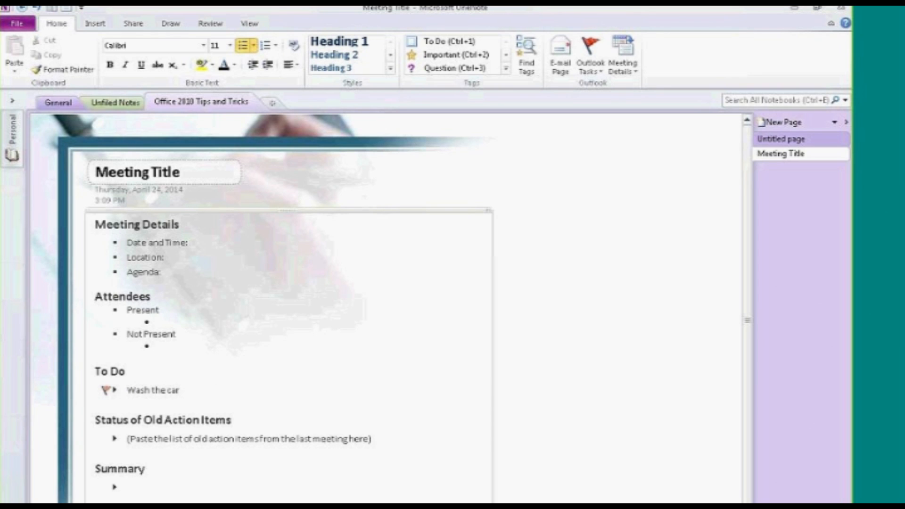
# Switch to Outlook, check the task list in the mail view for the flagged item, and return to OneNote
pyautogui.hotkey('alt', 'Tab')
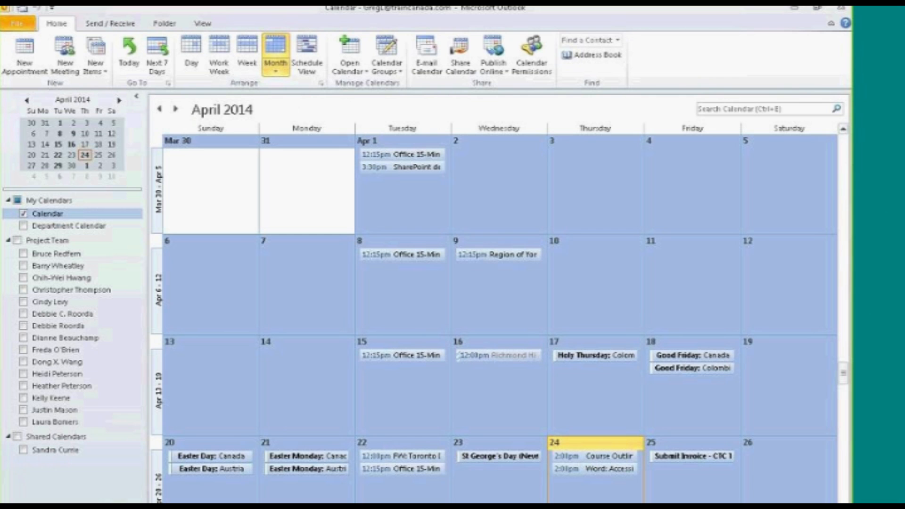
pyautogui.hotkey('ctrl', '1')
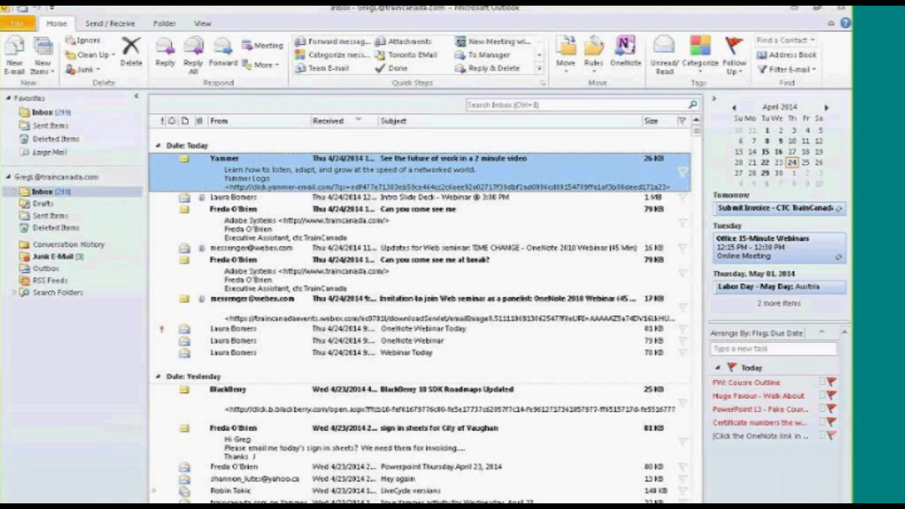
pyautogui.moveTo(772, 389)
pyautogui.click(795, 8)
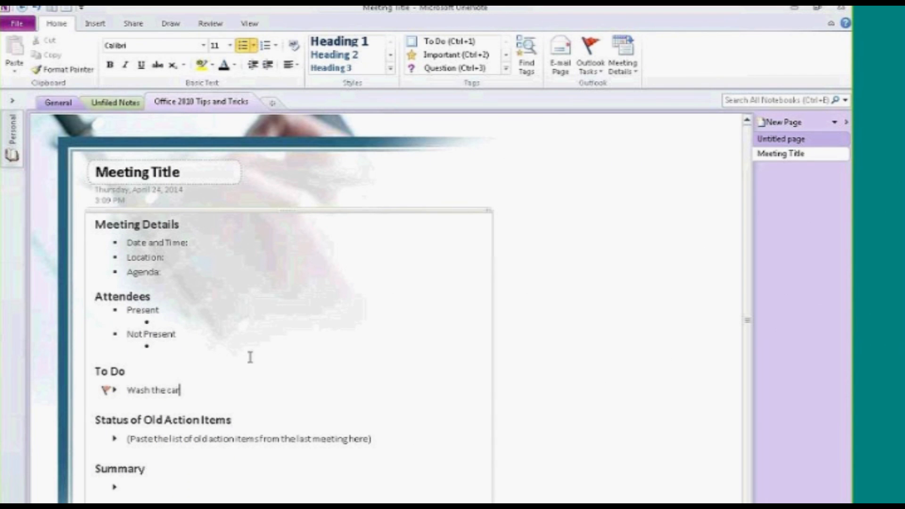
# Try inserting the details of today's Word: Accessibility meeting on a new page, and delete that page
pyautogui.click(630, 68)
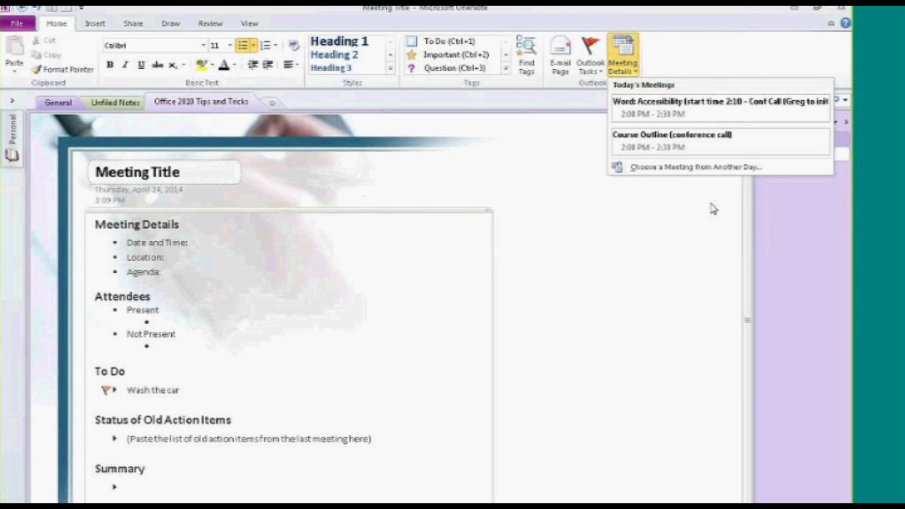
pyautogui.click(725, 116)
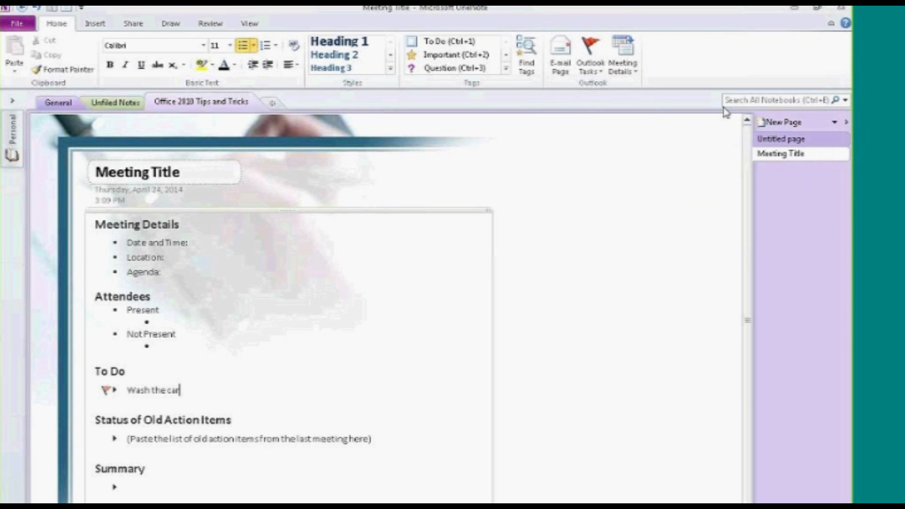
pyautogui.click(794, 124)
pyautogui.click(623, 66)
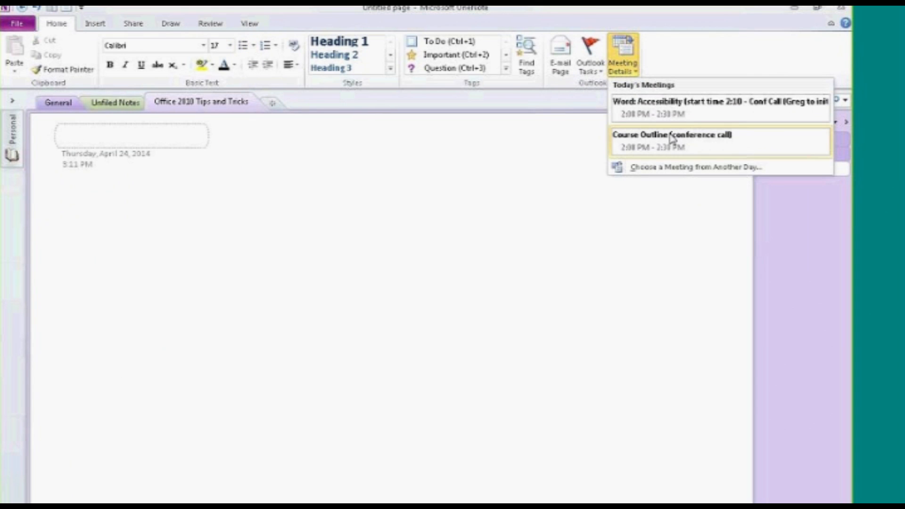
pyautogui.click(687, 117)
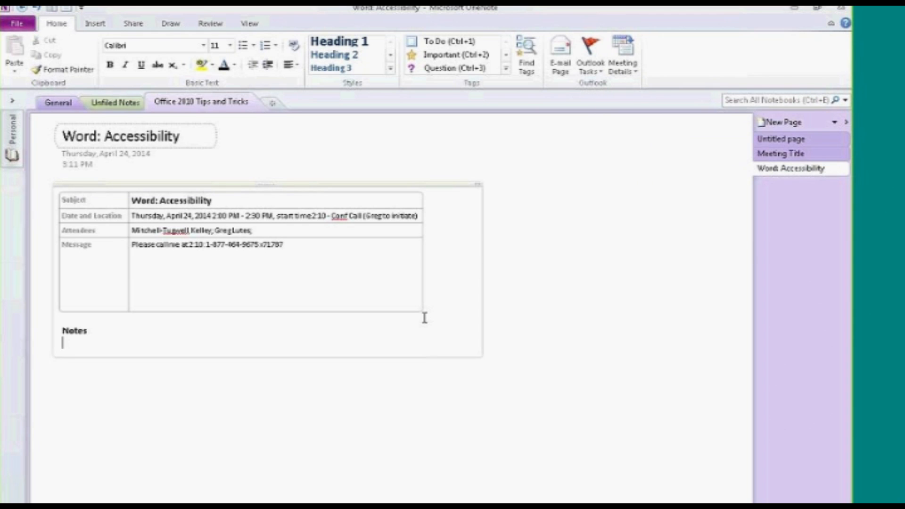
pyautogui.rightClick(793, 172)
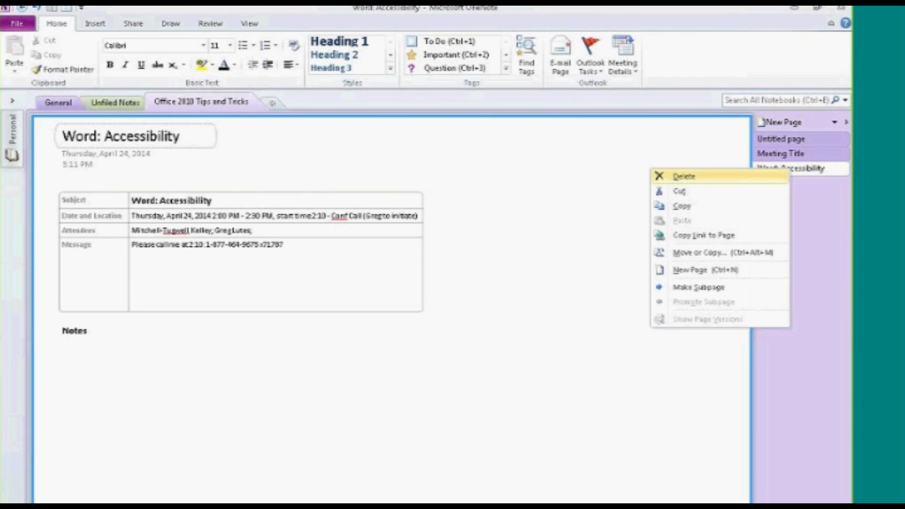
pyautogui.click(749, 177)
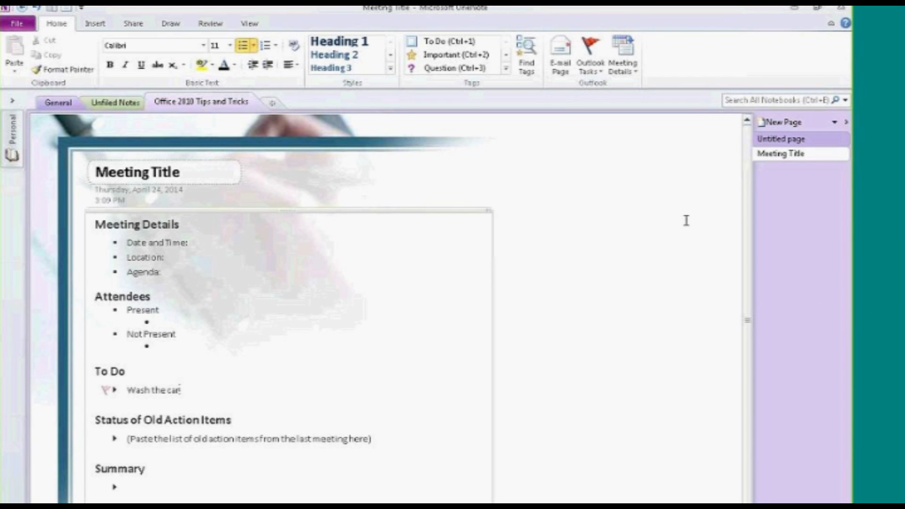
# Insert the Course Outline meeting details under the "Wash the car" item and again on a new page
pyautogui.click(623, 67)
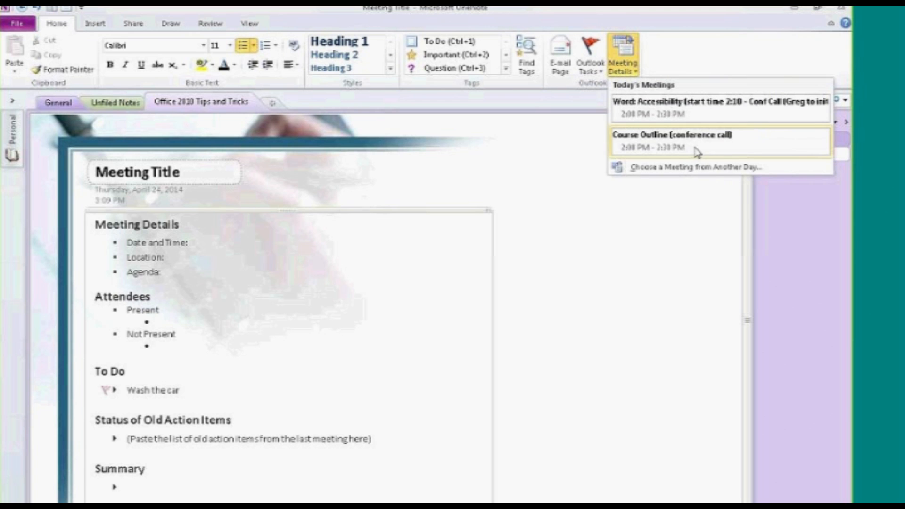
pyautogui.click(724, 147)
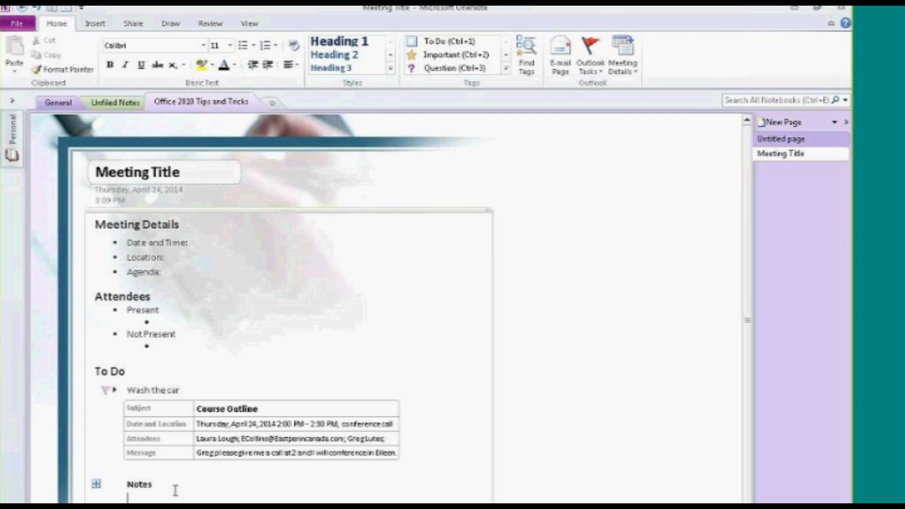
pyautogui.click(782, 122)
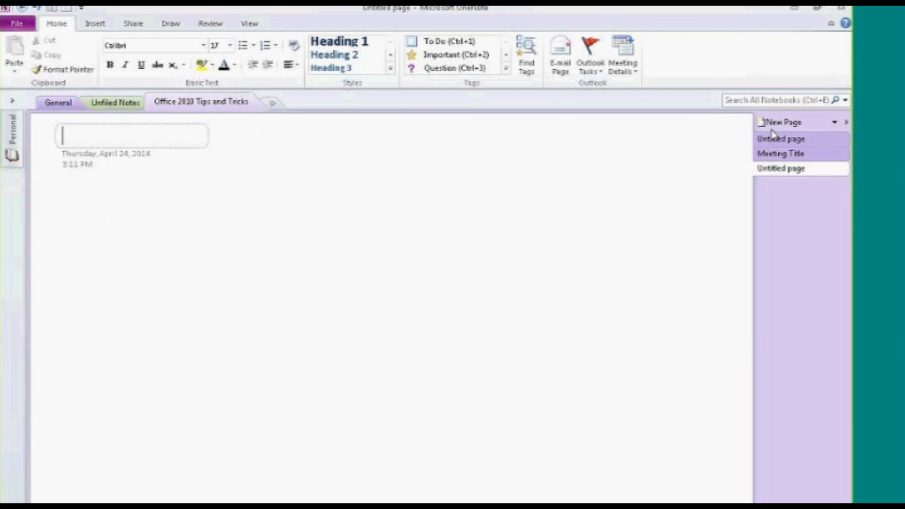
pyautogui.click(622, 66)
pyautogui.click(639, 150)
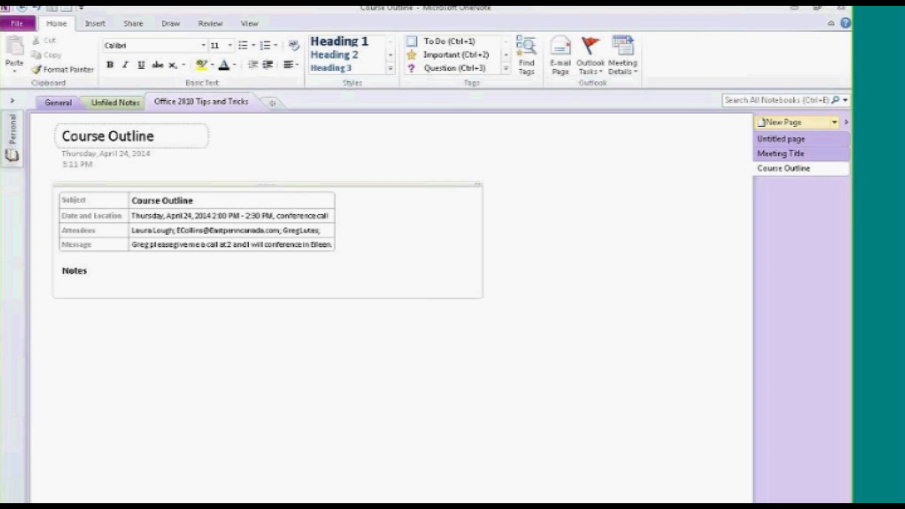
# Add a new page and try the text cursor at several spots, ending just below the page's date and time
pyautogui.click(796, 123)
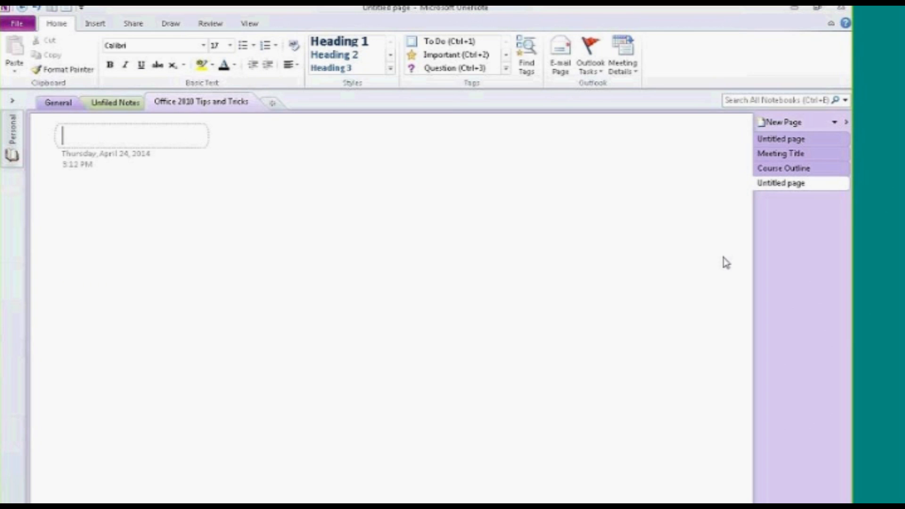
pyautogui.click(64, 200)
pyautogui.click(222, 260)
pyautogui.click(503, 283)
pyautogui.click(615, 214)
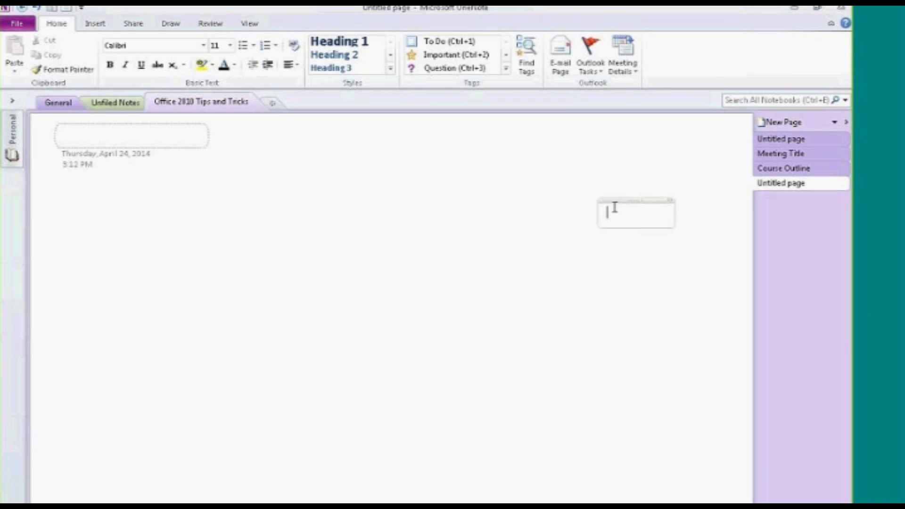
pyautogui.click(85, 266)
pyautogui.click(75, 358)
pyautogui.click(427, 375)
pyautogui.click(138, 231)
pyautogui.click(56, 201)
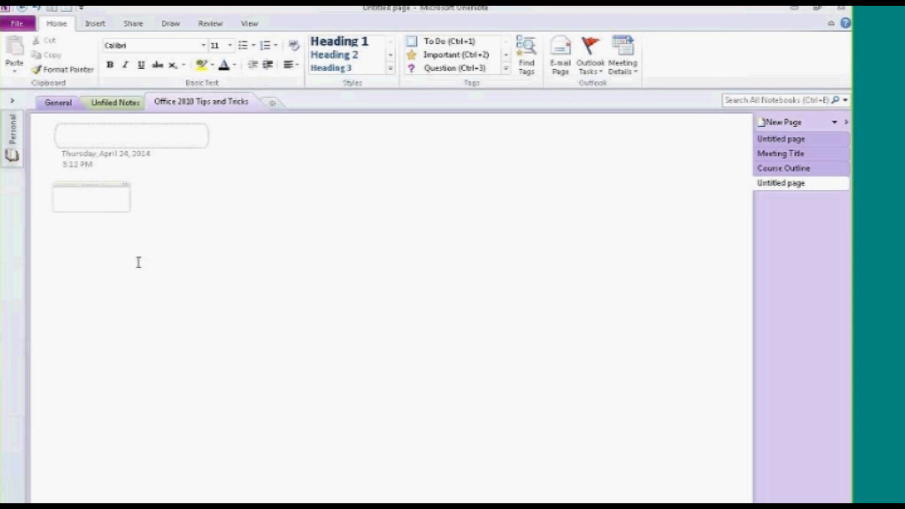
# Enter Sun, Mon, Tue and Wed on separate lines and move the note to the middle of the page
pyautogui.write('Sun')
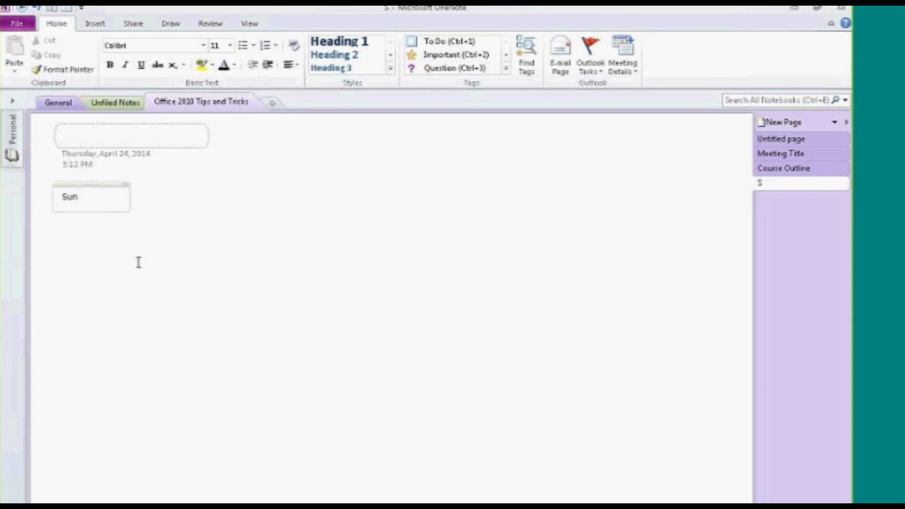
pyautogui.press('Return')
pyautogui.write('Mon')
pyautogui.press('Return')
pyautogui.write('Tue')
pyautogui.press('Return')
pyautogui.write('Wed')
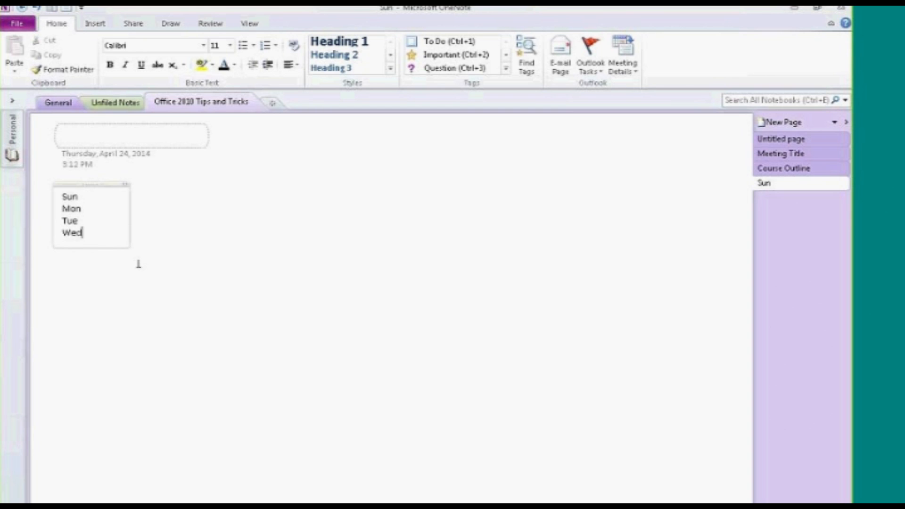
pyautogui.press('Return')
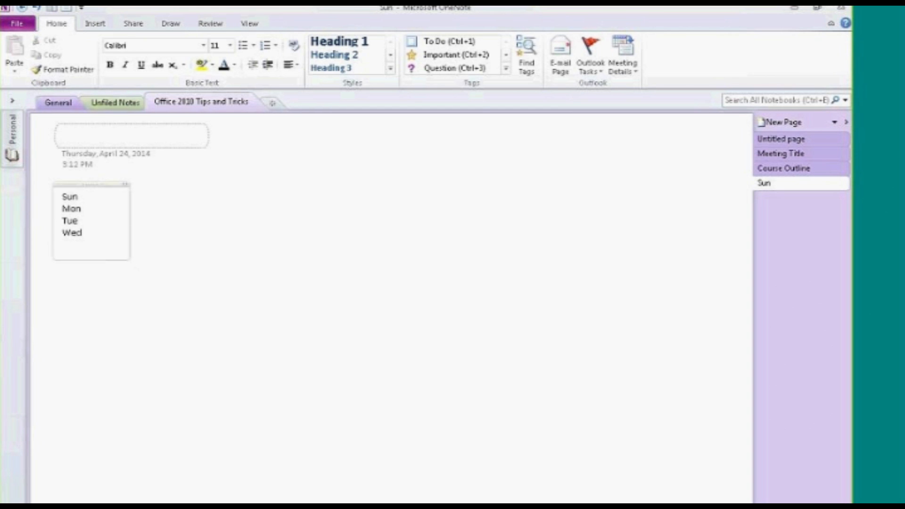
pyautogui.moveTo(89, 184); pyautogui.dragTo(309, 319)
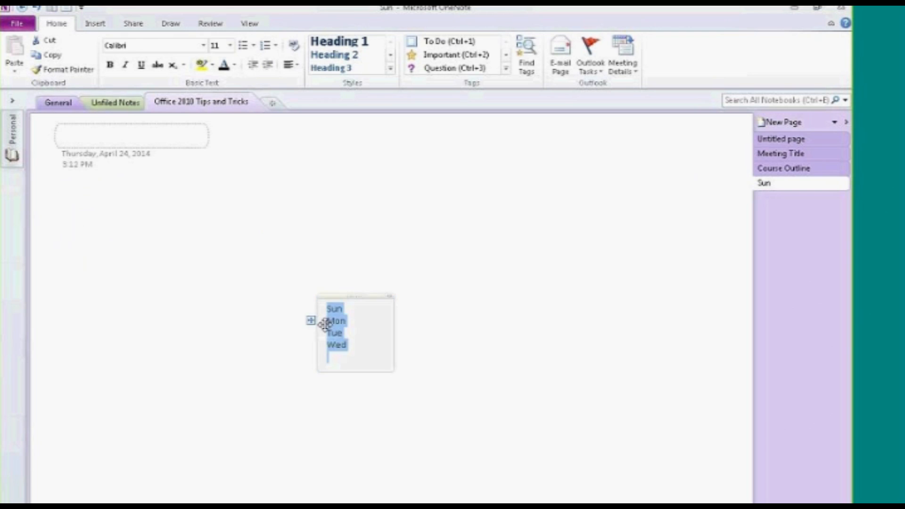
# Create a second note listing PowerPoint, Word, Outlook and Excel, and move it above and to the right of the weekday list
pyautogui.click(91, 229)
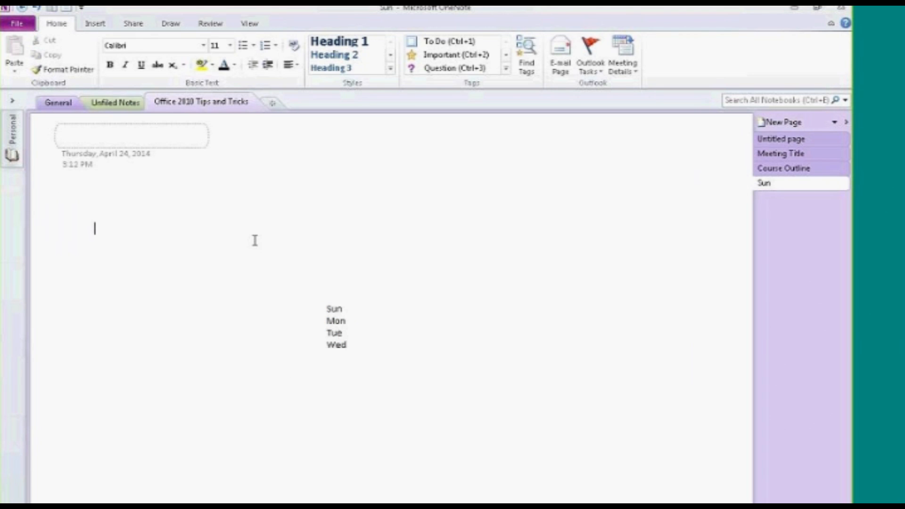
pyautogui.write('PowerPoint')
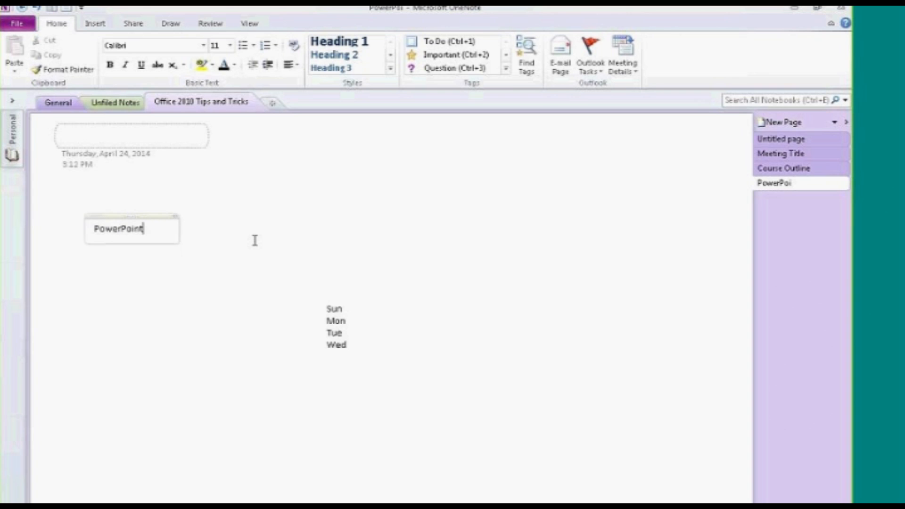
pyautogui.press('Return')
pyautogui.write('Word')
pyautogui.press('Return')
pyautogui.write('Outlook')
pyautogui.press('Return')
pyautogui.write('Excel')
pyautogui.press('Return')
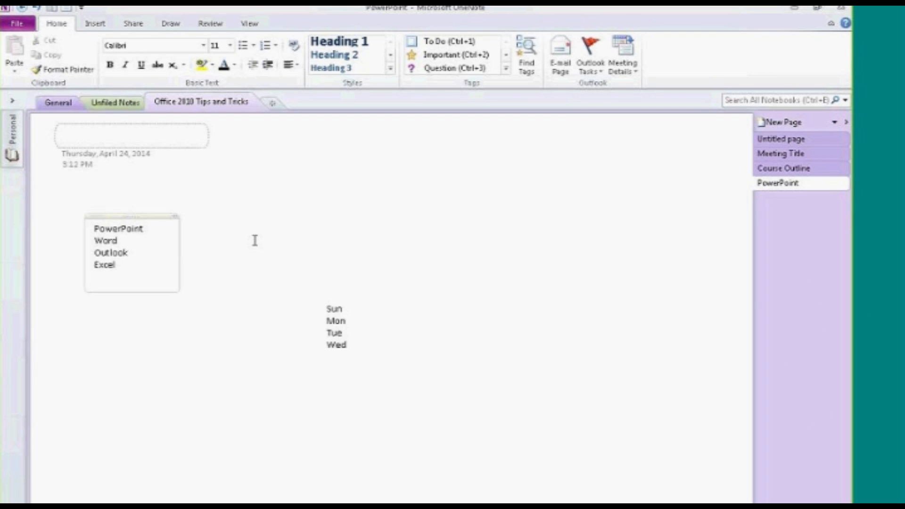
pyautogui.moveTo(127, 214); pyautogui.dragTo(470, 221)
pyautogui.click(96, 238)
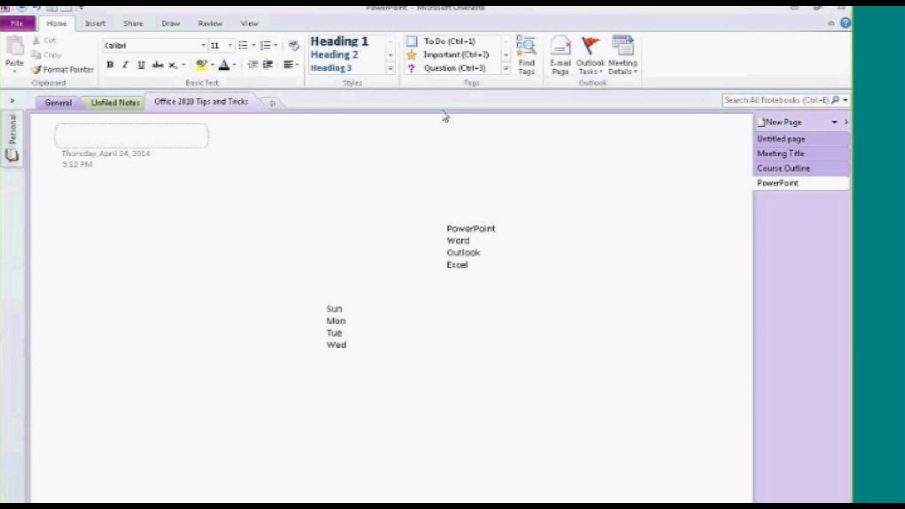
# Tag the PowerPoint line and the Sun line as To Do
pyautogui.moveTo(446, 227)
pyautogui.mouseDown()
pyautogui.moveTo(480, 225)
pyautogui.moveTo(446, 228)
pyautogui.mouseUp()
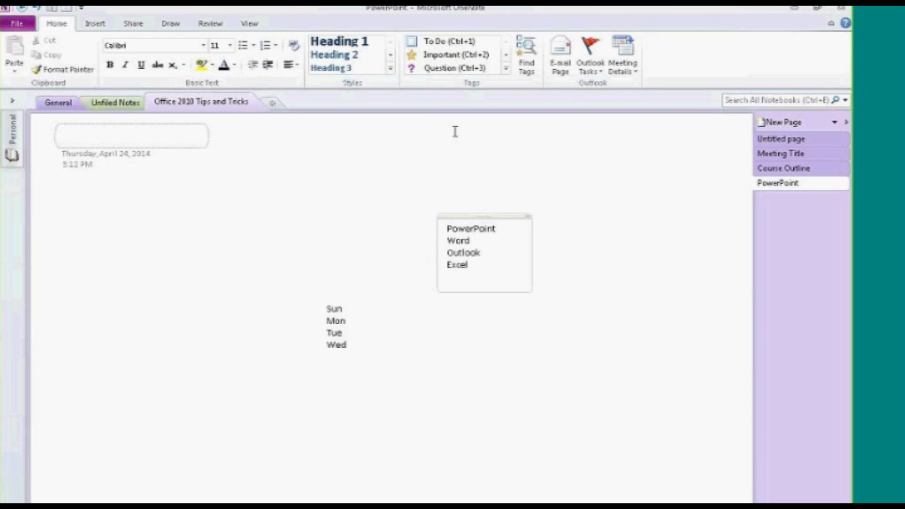
pyautogui.click(442, 45)
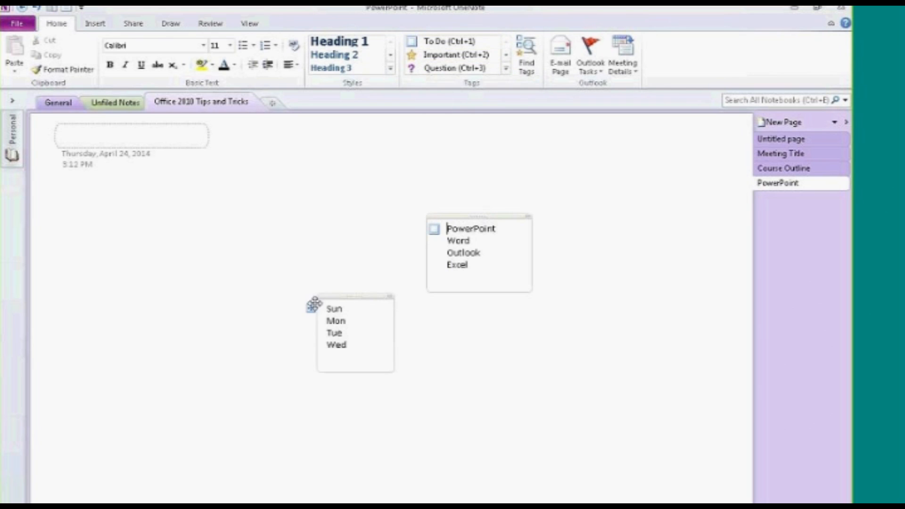
pyautogui.click(315, 307)
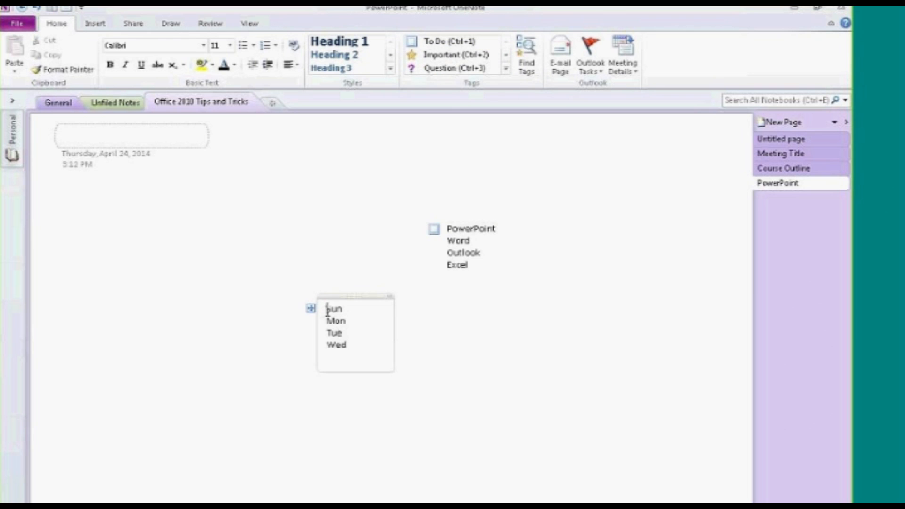
pyautogui.click(437, 44)
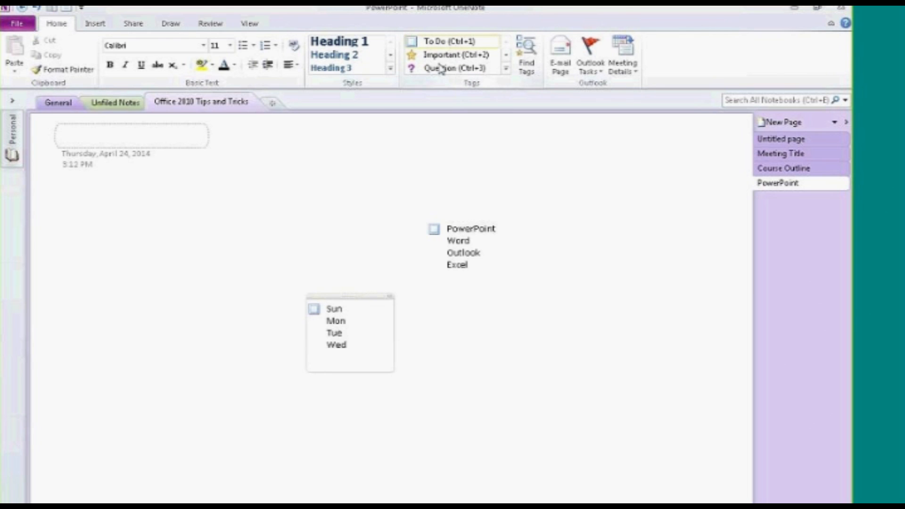
# Add a To Do tag to the "Wash the car" item on the Meeting Title page
pyautogui.click(787, 155)
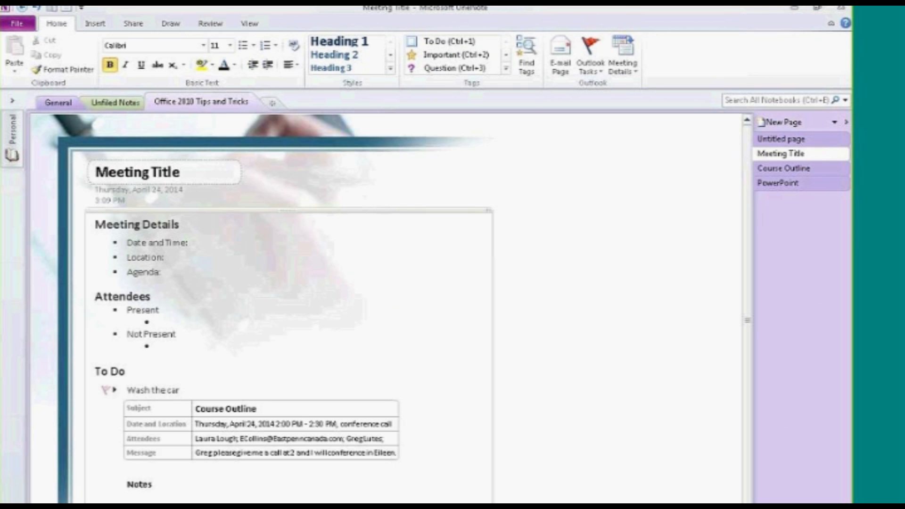
pyautogui.click(97, 390)
pyautogui.click(430, 40)
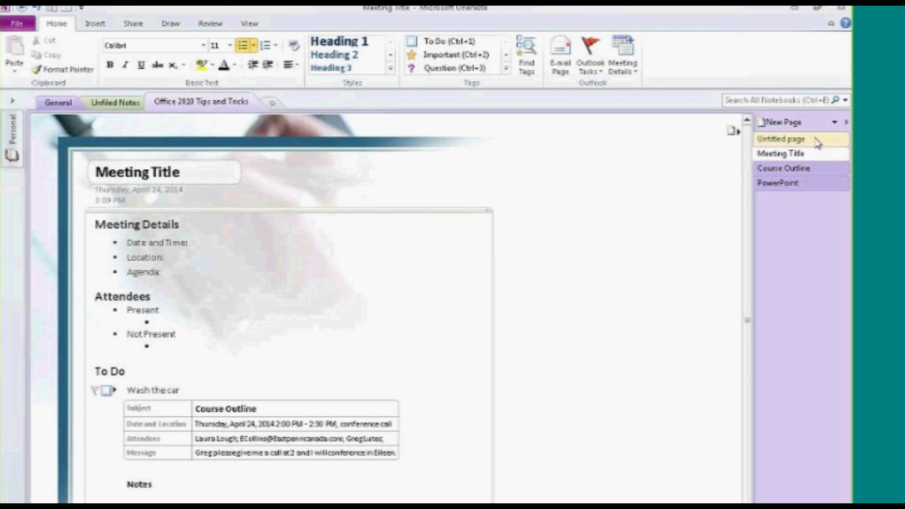
# On a new page in the General section, enter the note "Make sure you update the site" and tag it as To Do
pyautogui.click(49, 105)
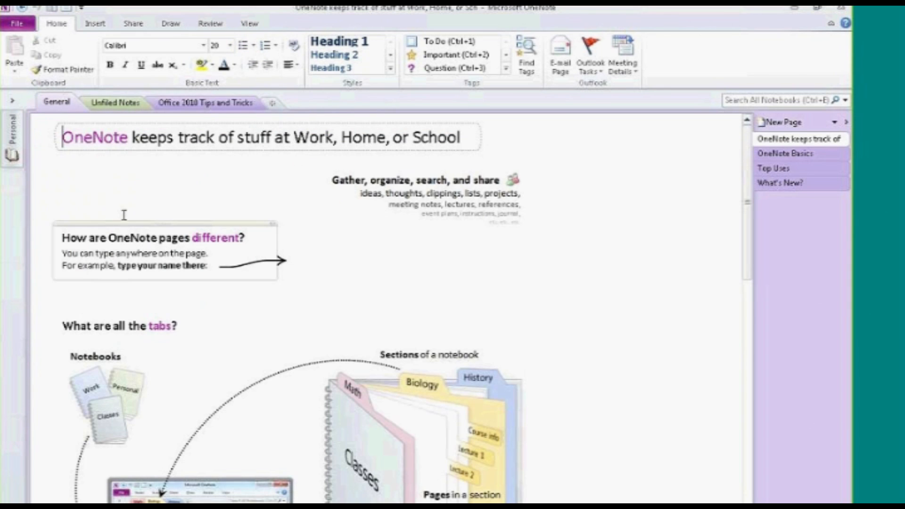
pyautogui.doubleClick(784, 123)
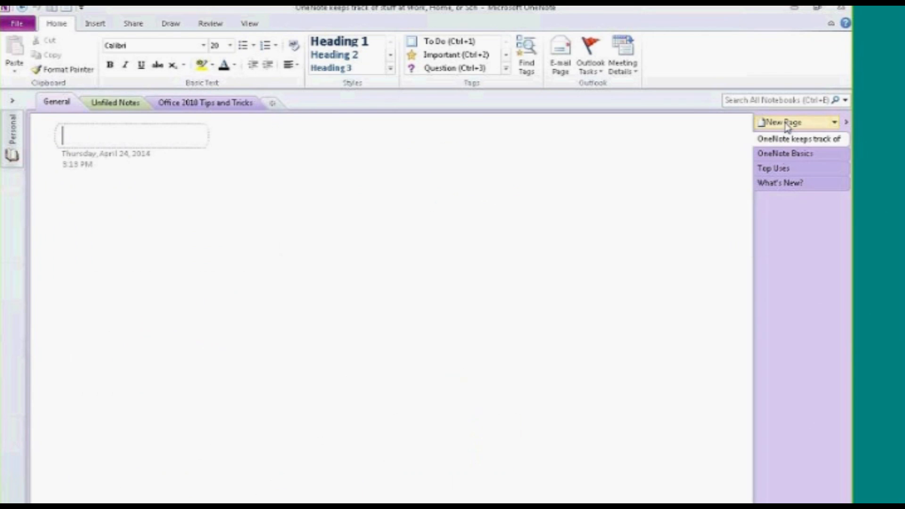
pyautogui.click(179, 213)
pyautogui.write('mnake')
pyautogui.press('BackSpace')
pyautogui.press('BackSpace')
pyautogui.press('BackSpace')
pyautogui.press('BackSpace')
pyautogui.press('BackSpace')
pyautogui.write('a')
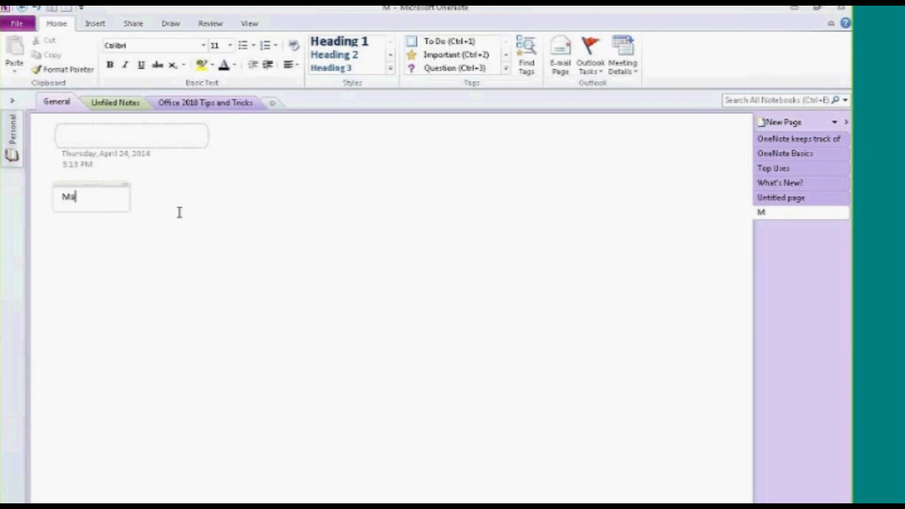
pyautogui.write('ke sure you update the site')
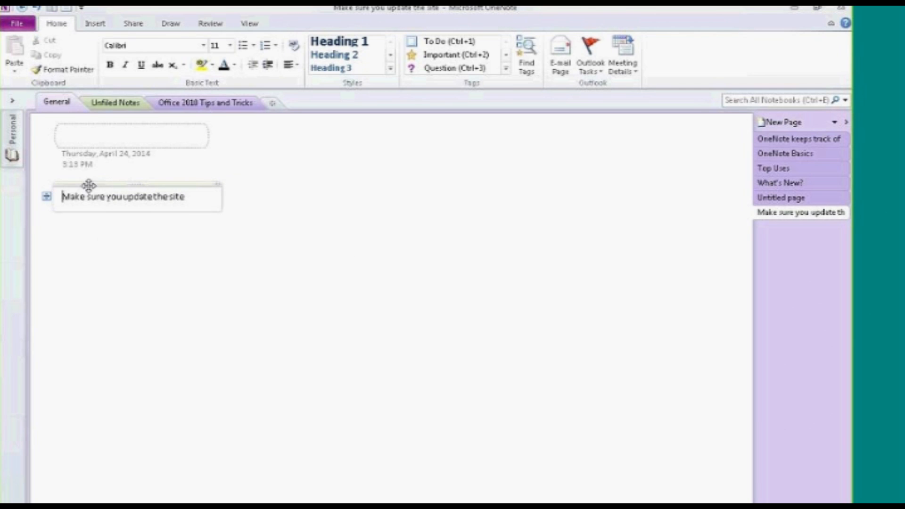
pyautogui.click(440, 45)
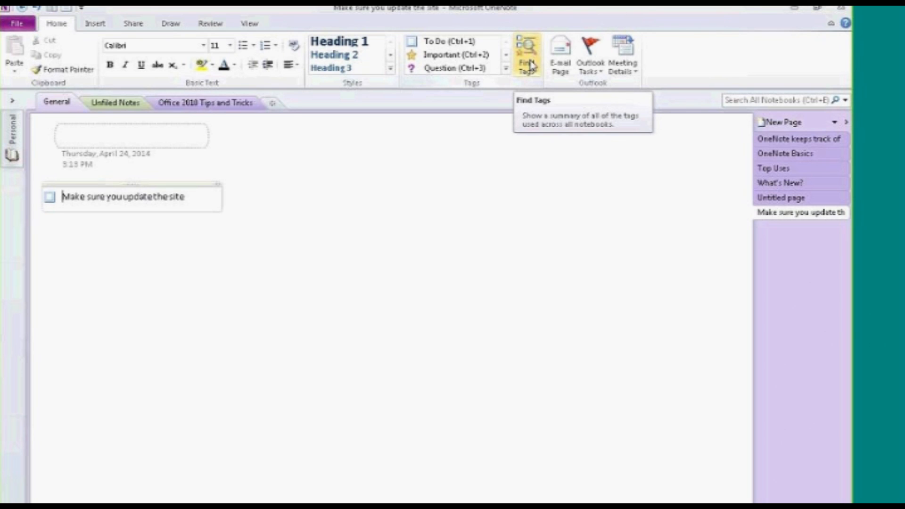
# Look through the available tags, and show the Find Tags summary of tagged items across all notebooks
pyautogui.click(507, 70)
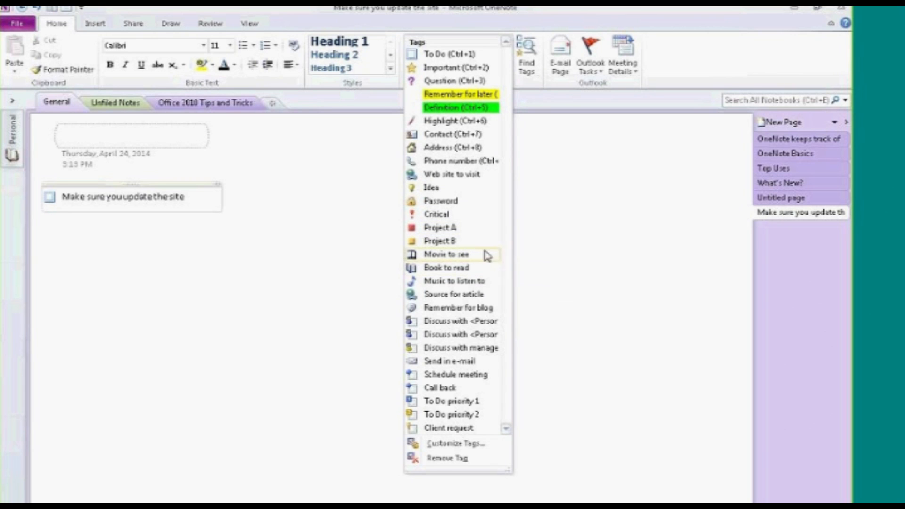
pyautogui.click(676, 57)
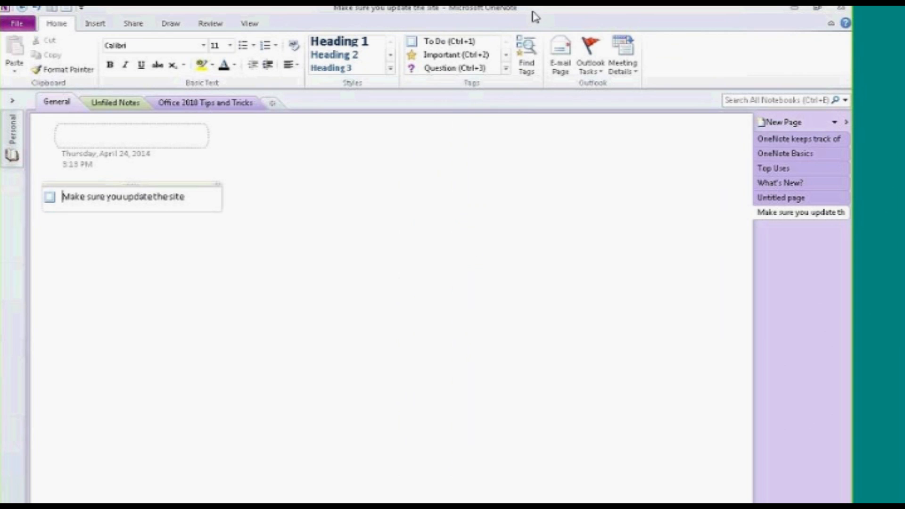
pyautogui.click(526, 66)
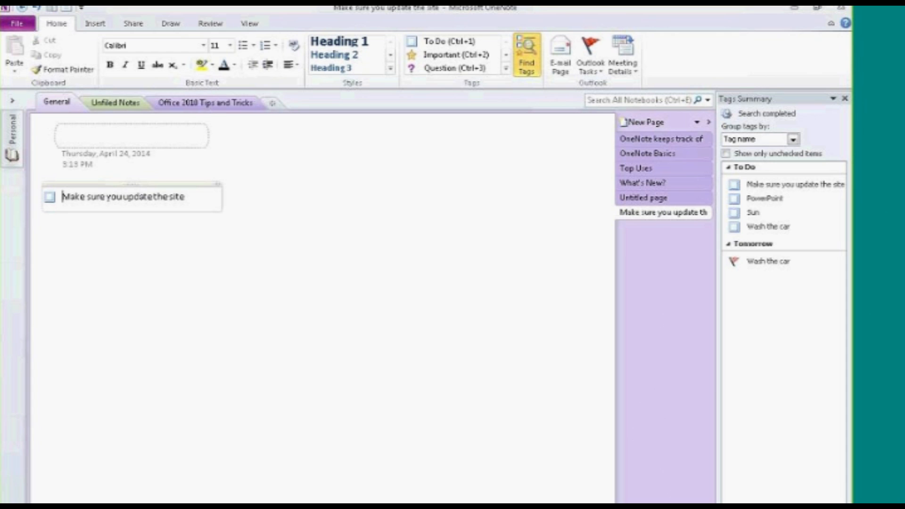
# Switch to Outlook, open the e-mail "See the future of work in a 2 minute video" and send it to OneNote's Office 2010 Tips and Tricks section
pyautogui.hotkey('alt', 'Tab')
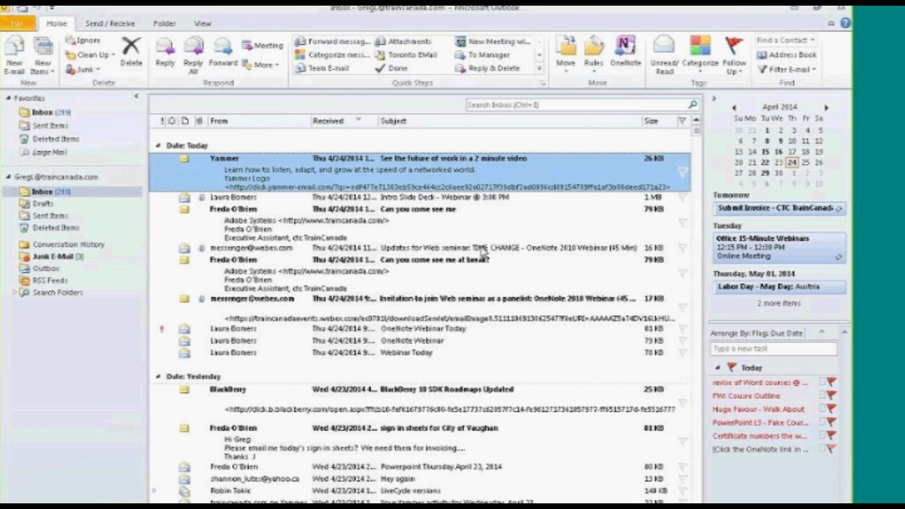
pyautogui.doubleClick(243, 176)
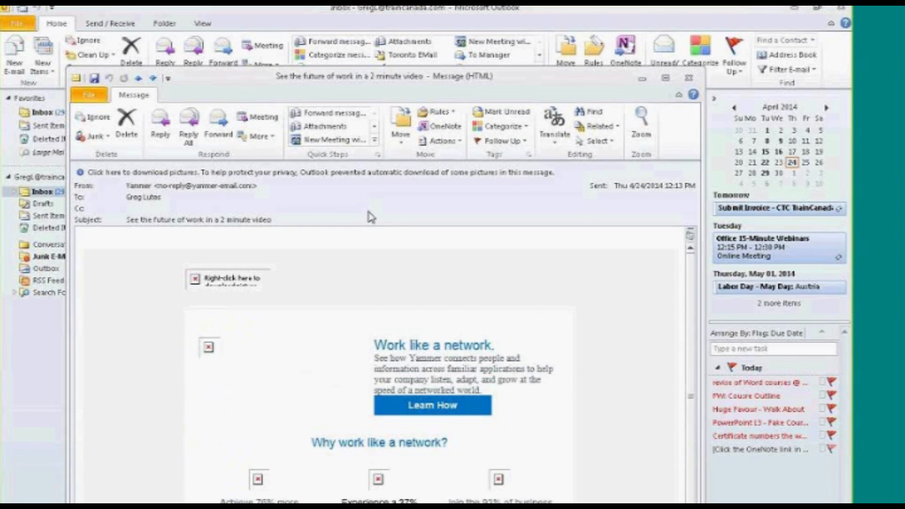
pyautogui.click(665, 78)
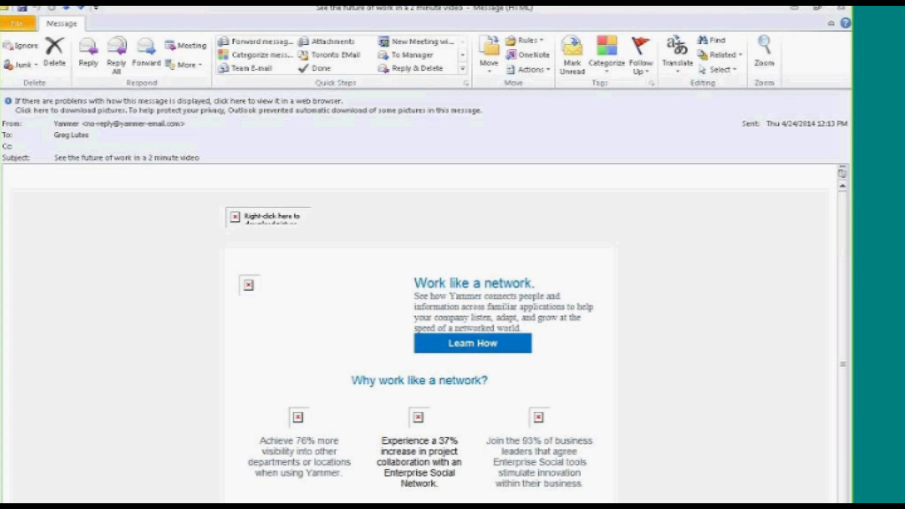
pyautogui.click(528, 55)
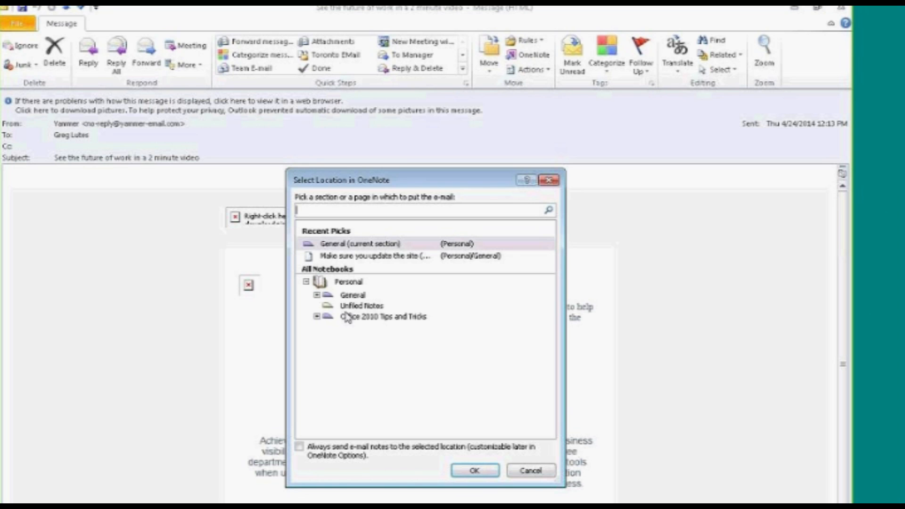
pyautogui.click(317, 317)
pyautogui.click(358, 317)
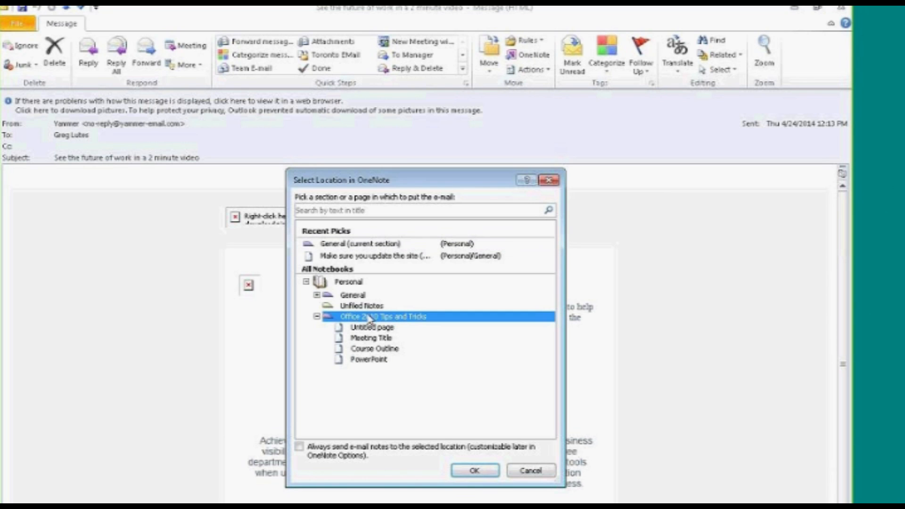
pyautogui.click(473, 473)
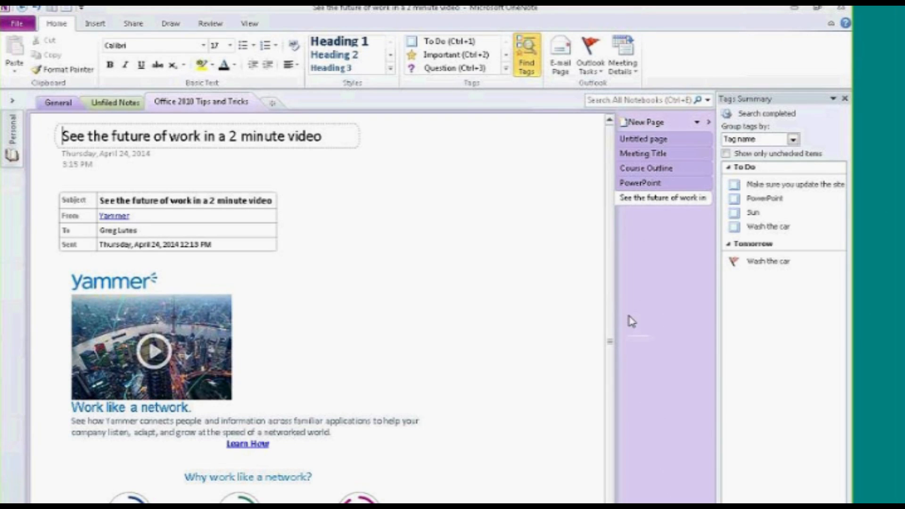
# Search all notebooks for "Yammer"
pyautogui.click(635, 98)
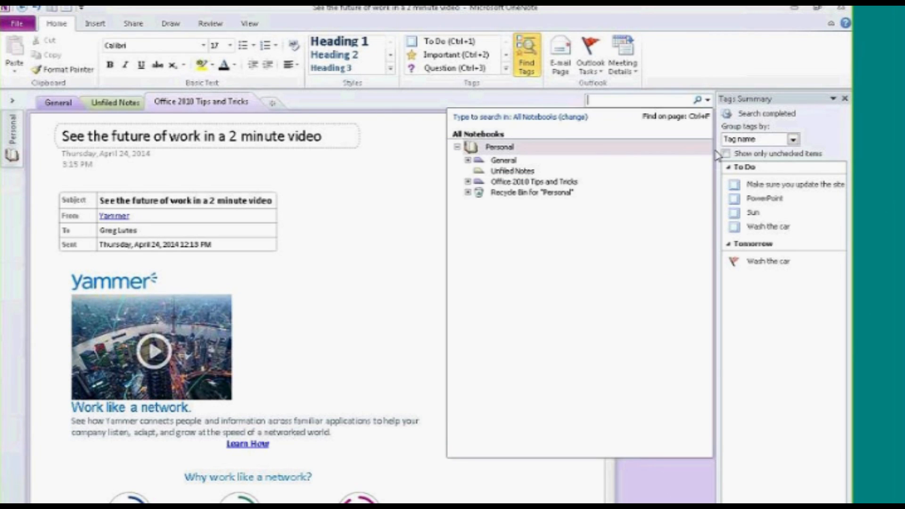
pyautogui.write('Ya')
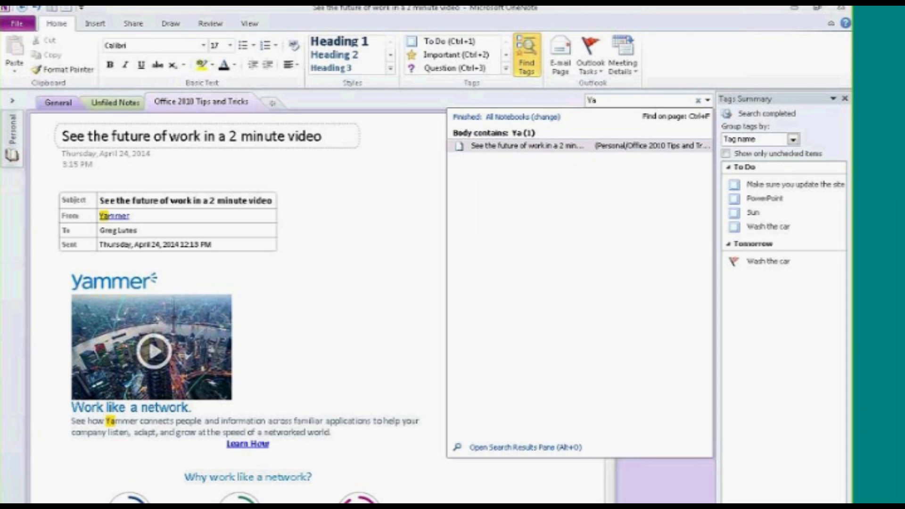
pyautogui.write('mmer')
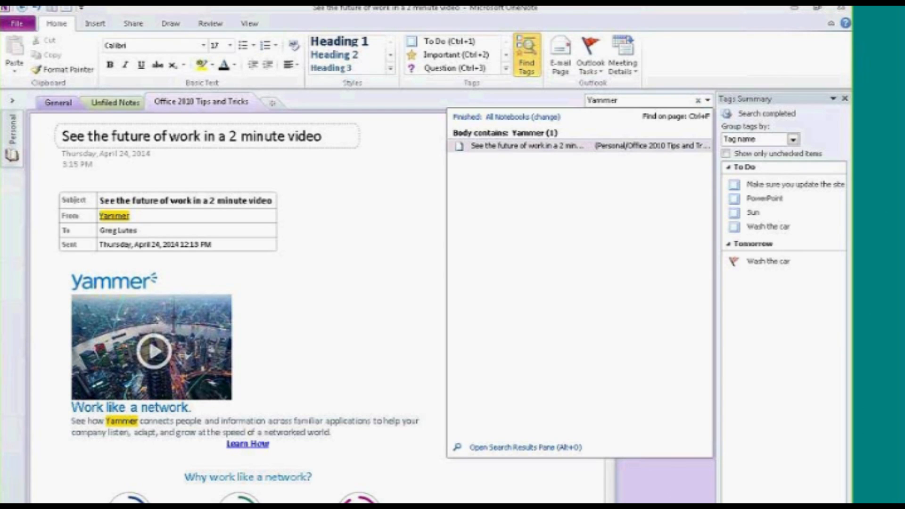
pyautogui.click(406, 212)
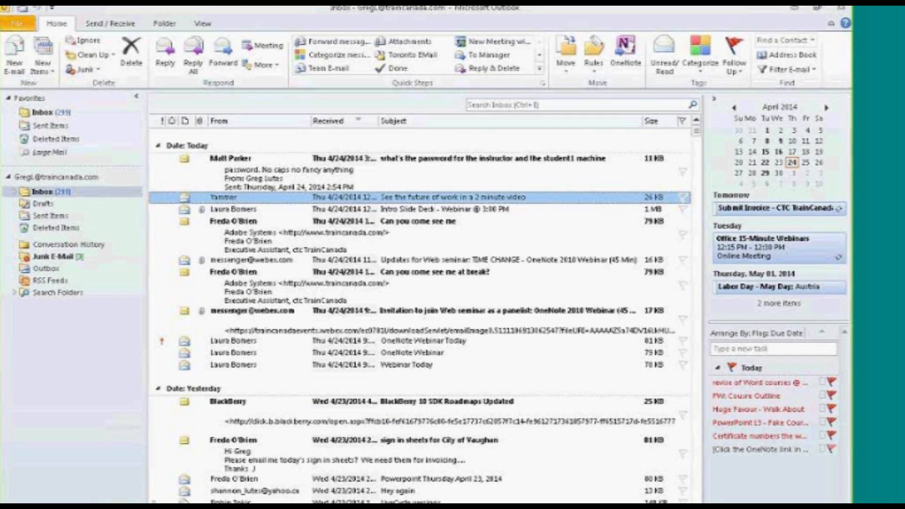
# Switch to the Outlook calendar, check the Word: Accessibility meeting on April 24, and close it
pyautogui.hotkey('ctrl', '2')
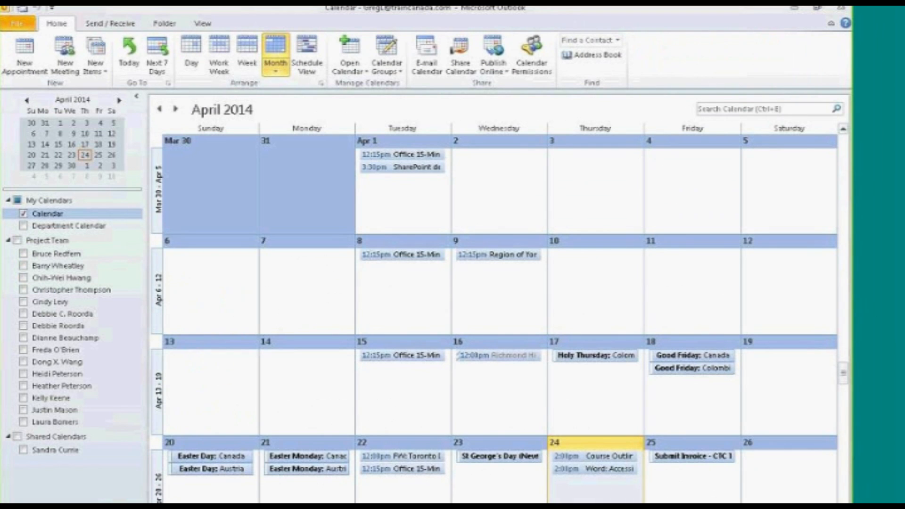
pyautogui.click(591, 472)
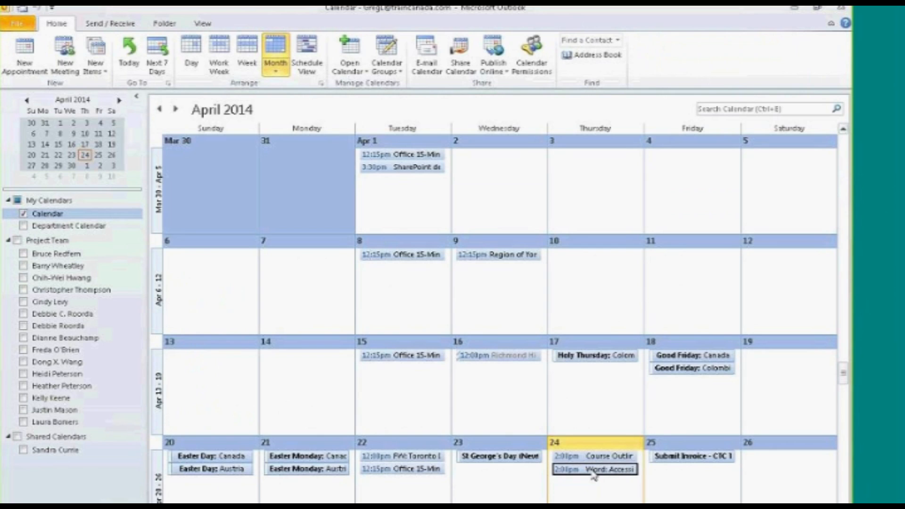
pyautogui.doubleClick(592, 471)
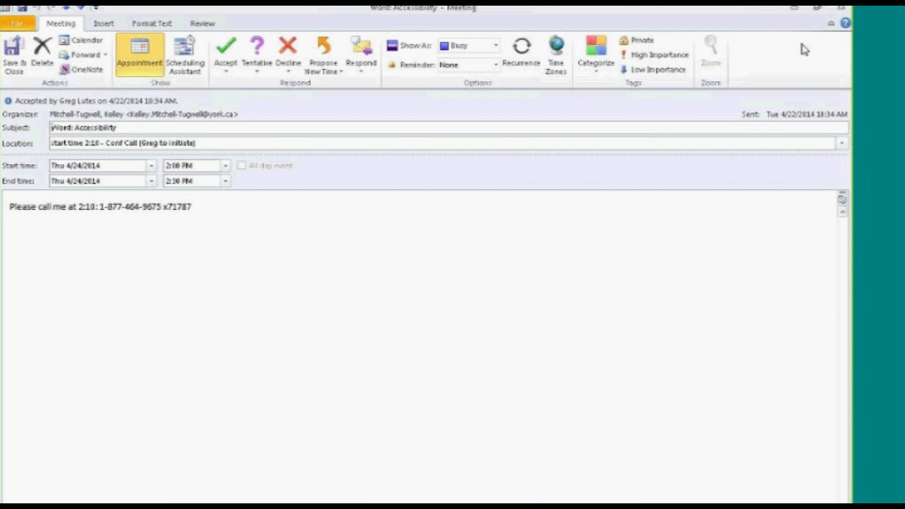
pyautogui.click(843, 8)
# Open the April 24 Course Outline meeting and send its meeting notes to the General section in OneNote
pyautogui.doubleClick(584, 458)
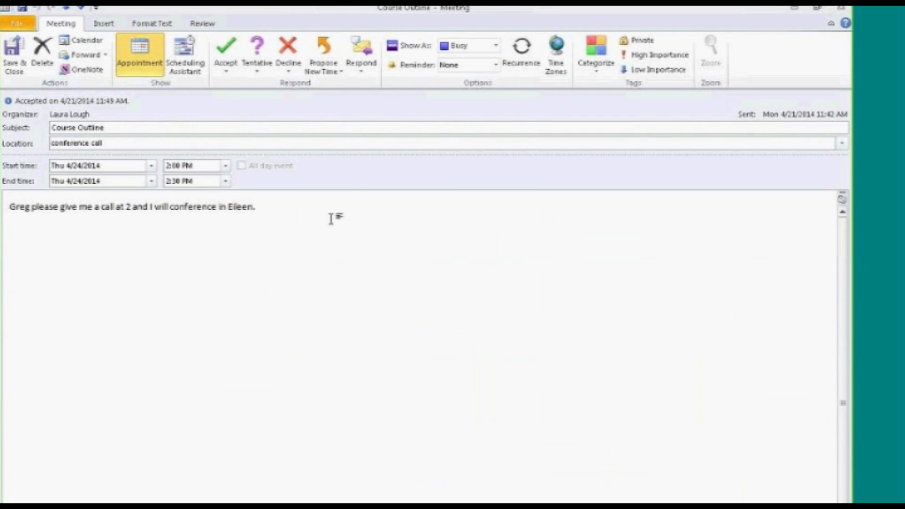
pyautogui.click(82, 71)
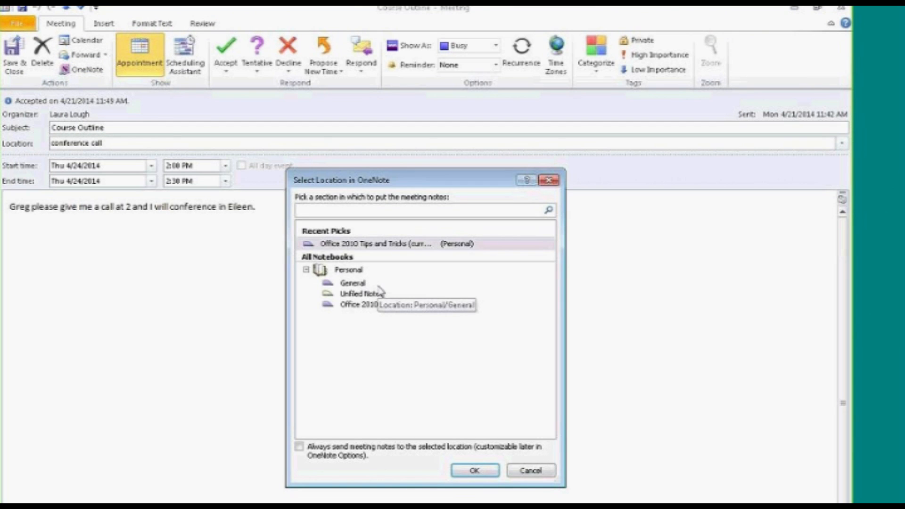
pyautogui.click(363, 284)
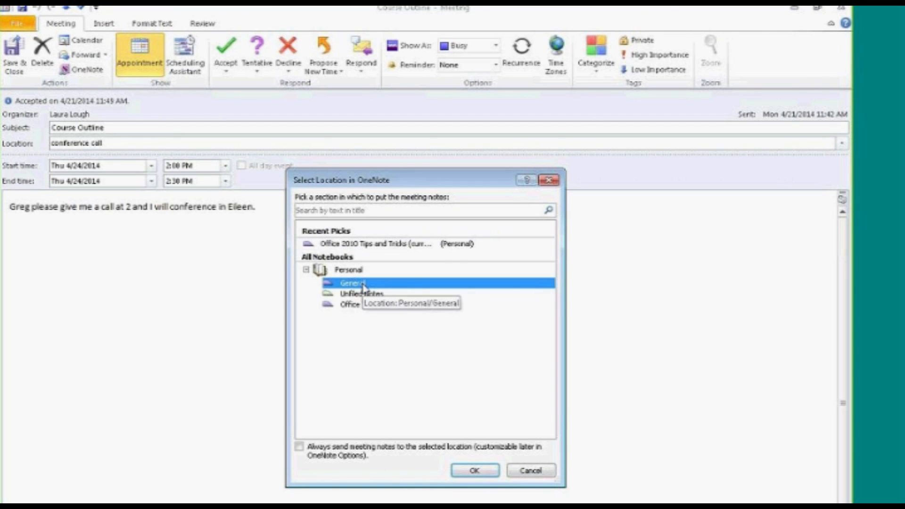
pyautogui.click(469, 470)
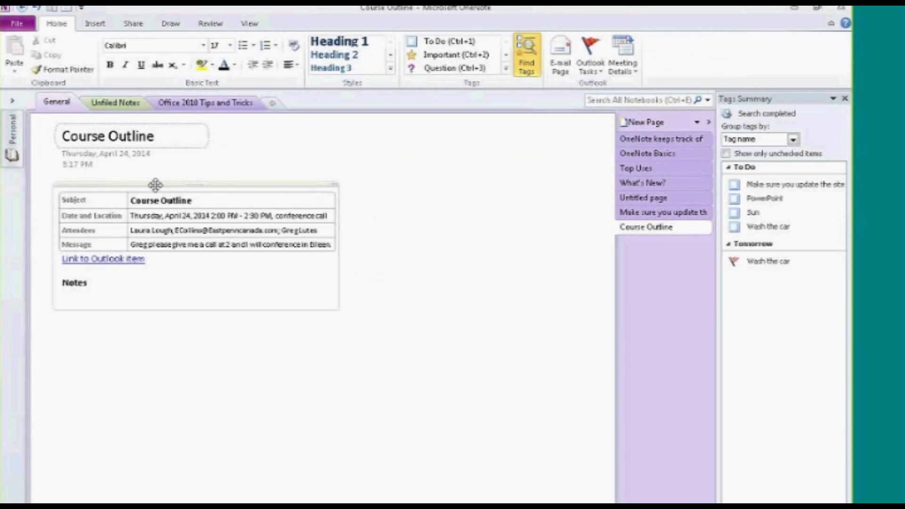
# Add four blank lines beneath the Notes heading on the Course Outline page
pyautogui.click(74, 302)
pyautogui.press('Return')
pyautogui.press('Return')
pyautogui.press('Return')
pyautogui.press('Return')
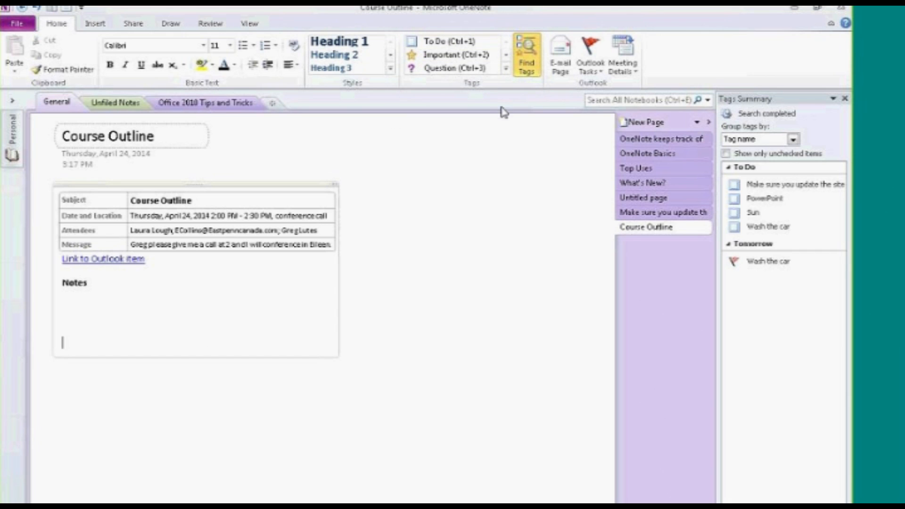
# Review the Outlook Tasks due-date options, and view the Course Outline meeting through the page's link to the Outlook item
pyautogui.click(596, 69)
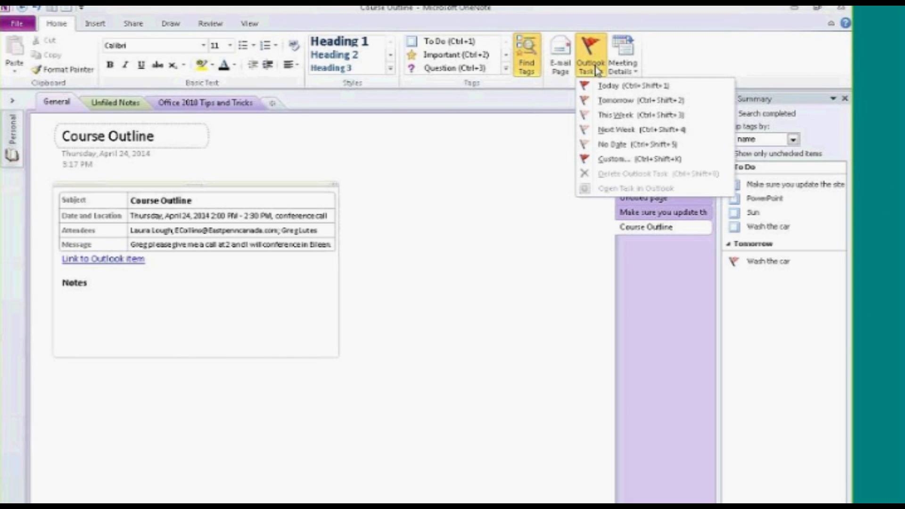
pyautogui.click(277, 300)
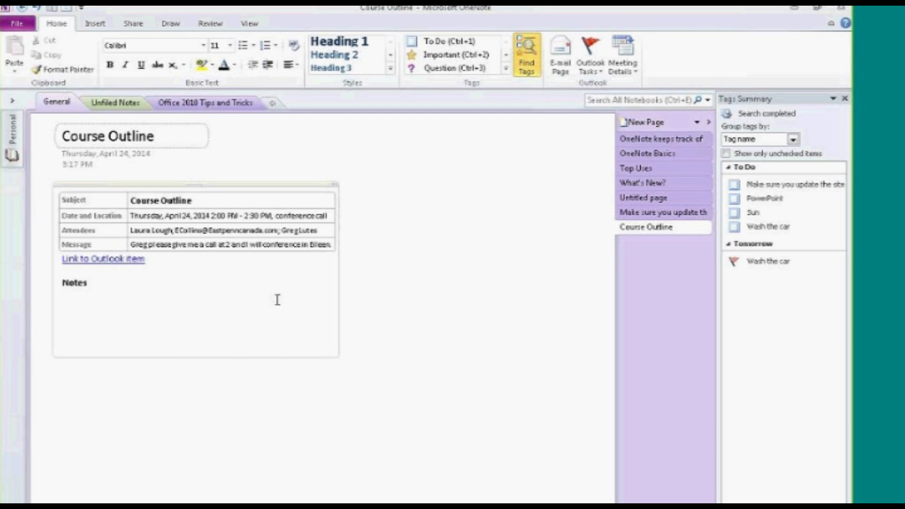
pyautogui.click(101, 264)
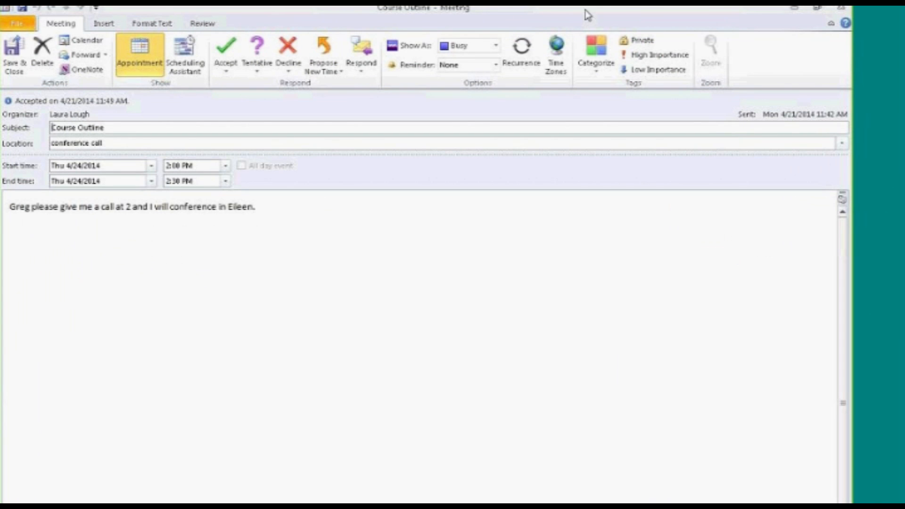
pyautogui.click(846, 14)
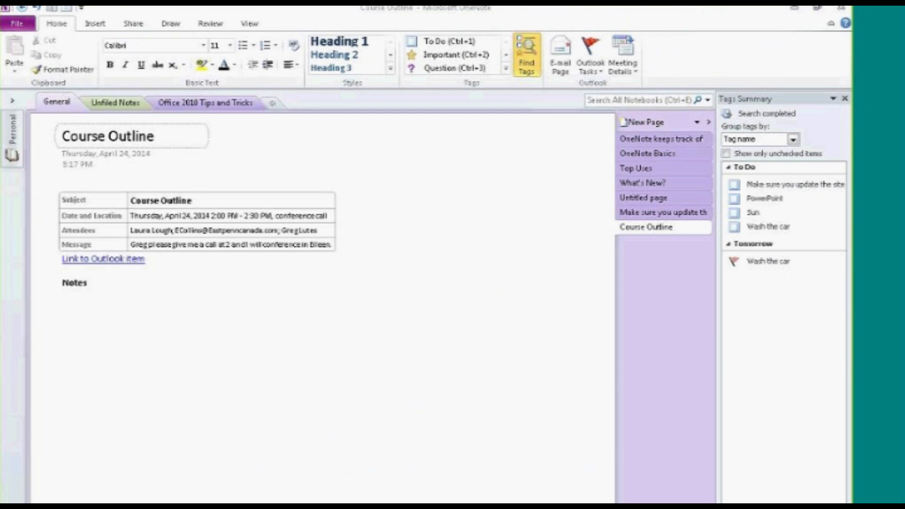
# Return to the Outlook calendar, reopen the April 24 Course Outline meeting, and go from it to its OneNote notes page
pyautogui.hotkey('alt', 'Tab')
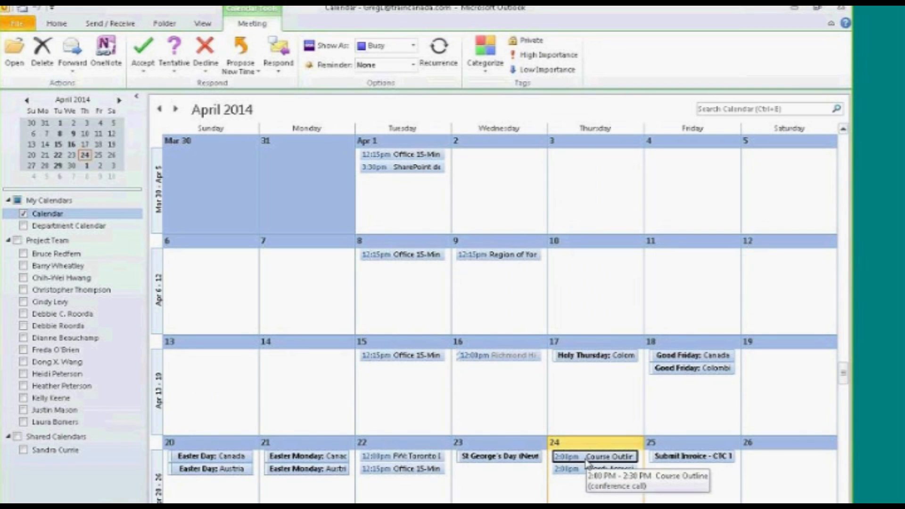
pyautogui.click(584, 470)
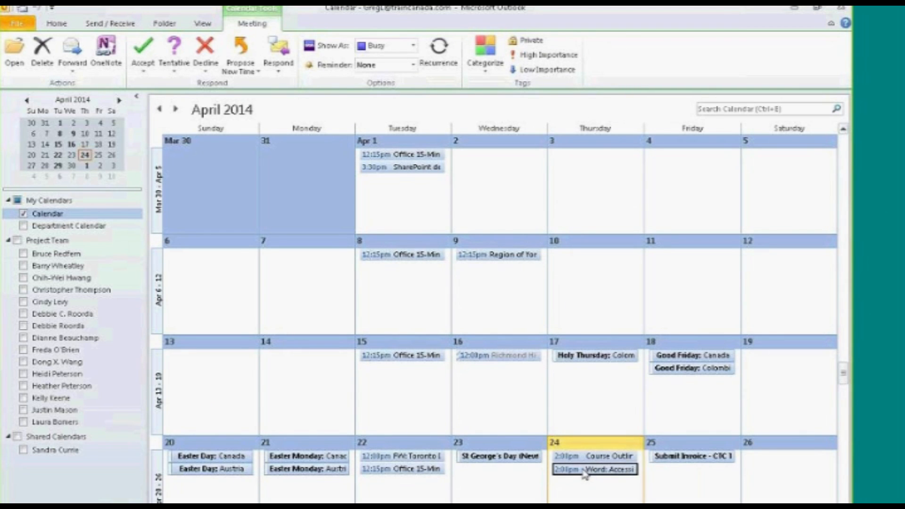
pyautogui.doubleClick(585, 473)
pyautogui.click(844, 10)
pyautogui.doubleClick(582, 456)
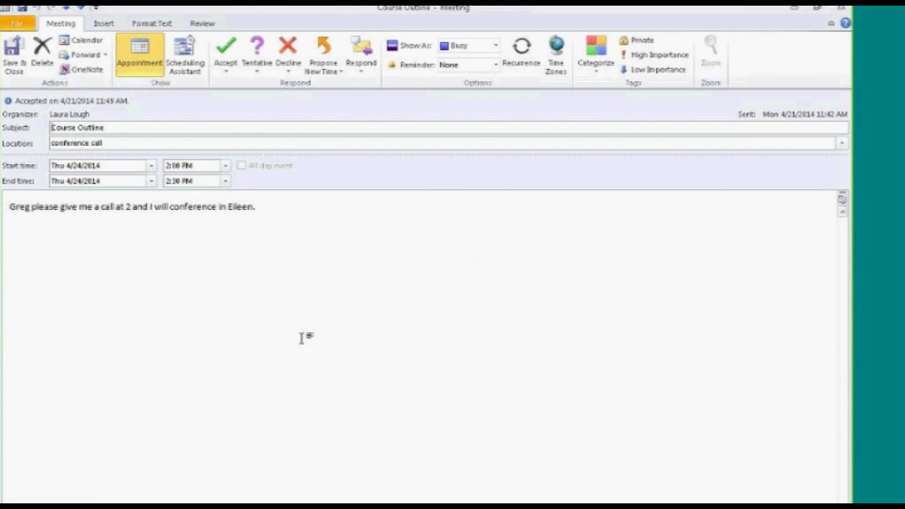
pyautogui.click(71, 75)
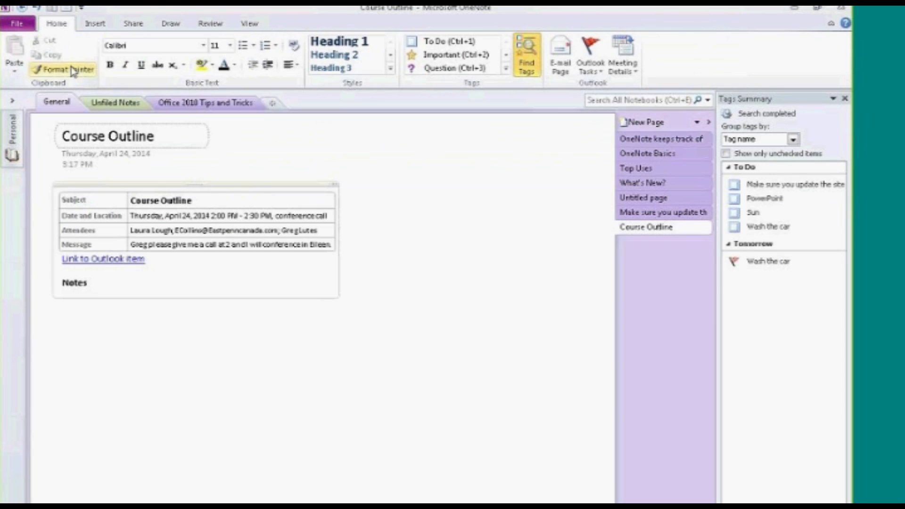
# Open the Outlook meeting linked on the Course Outline page twice, closing it each time
pyautogui.click(103, 258)
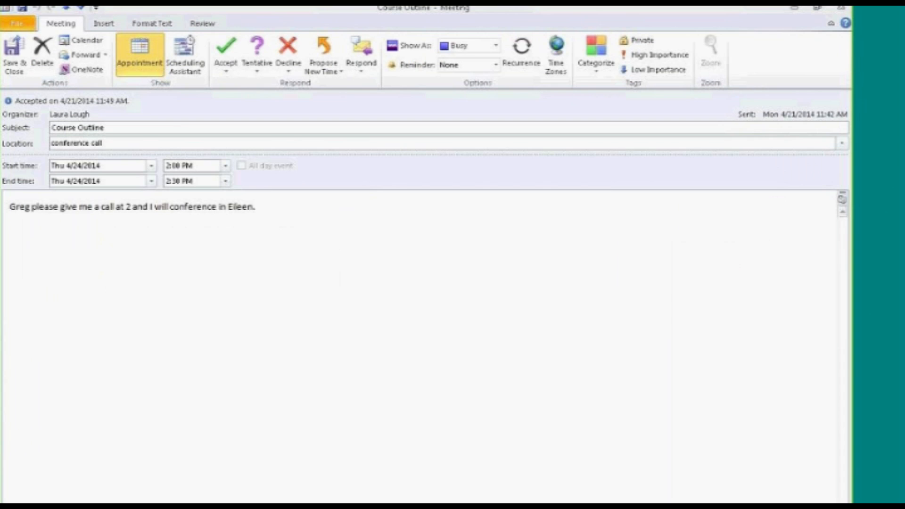
pyautogui.click(841, 8)
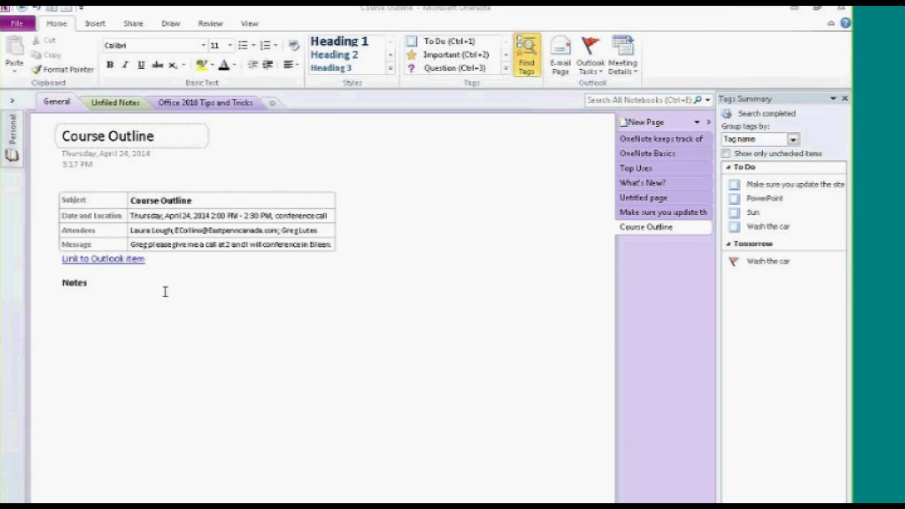
pyautogui.click(101, 261)
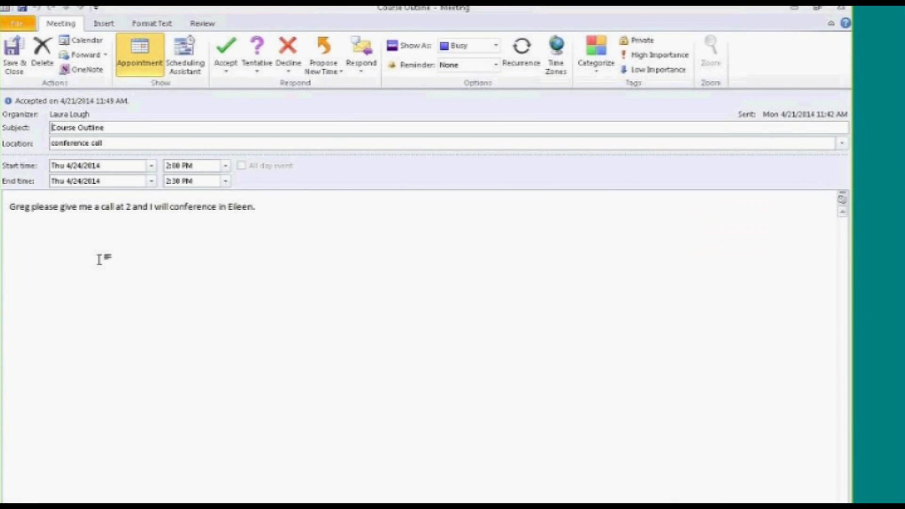
pyautogui.click(840, 15)
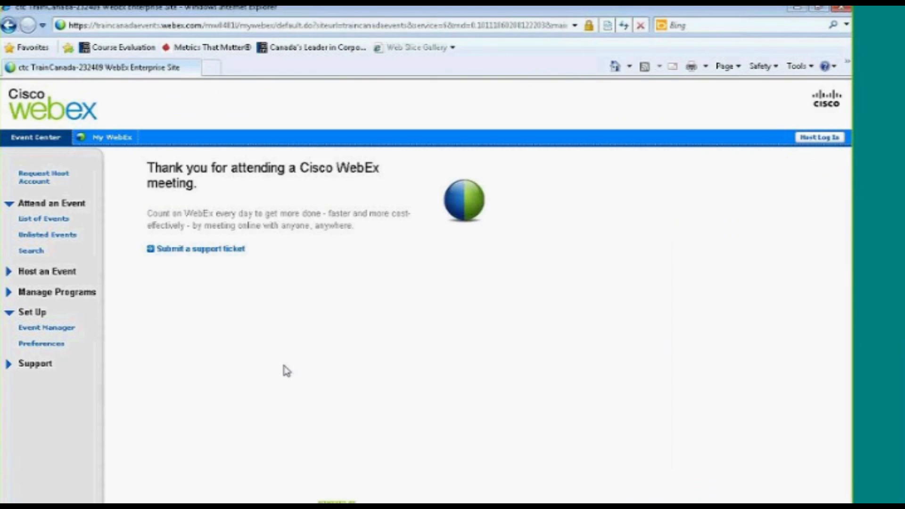
pyautogui.click(208, 68)
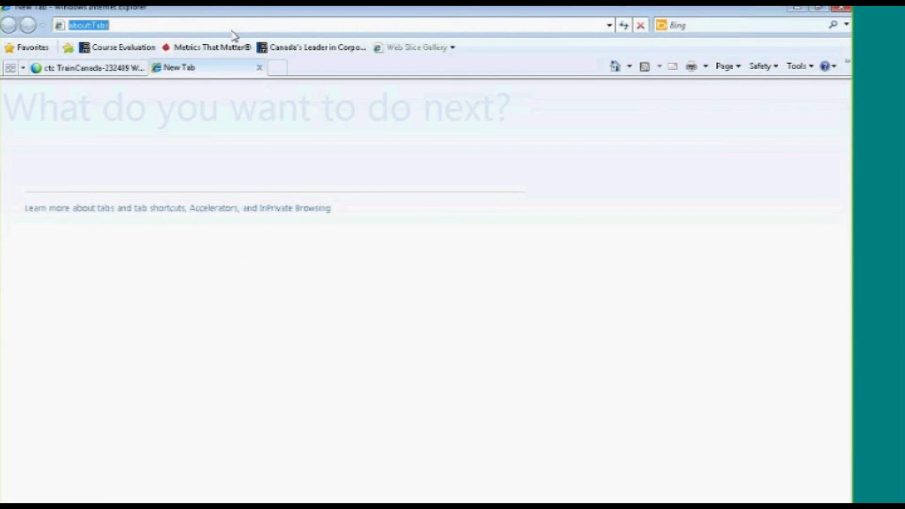
pyautogui.write('www.wire')
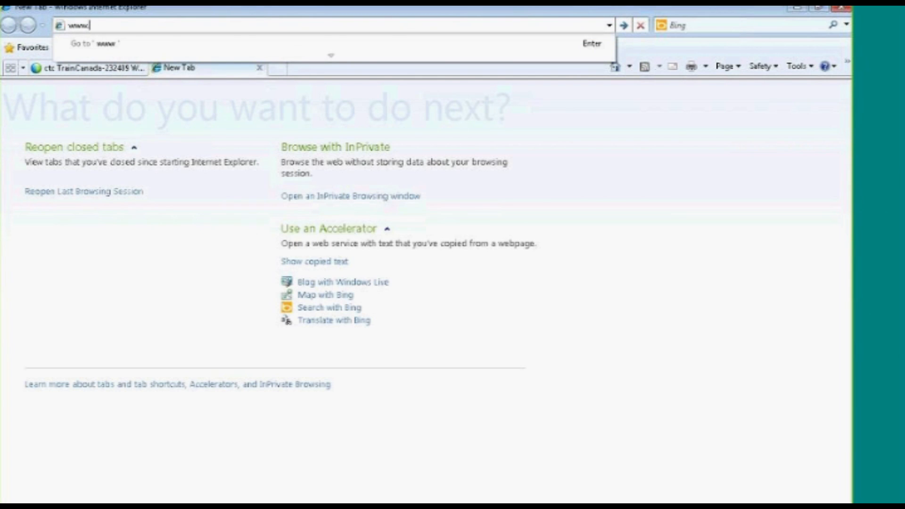
pyautogui.write('d.com')
pyautogui.press('Return')
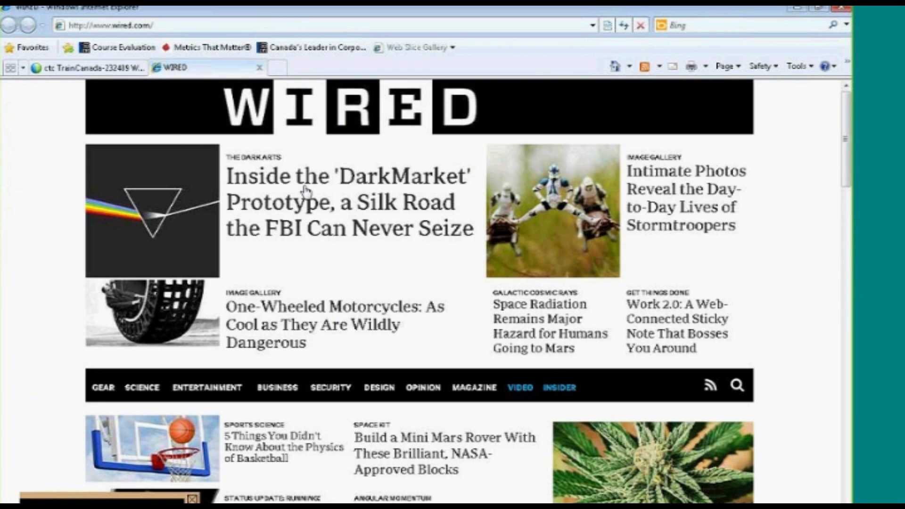
# Open the One-Wheeled Motorcycles article, look at its headline and first photo, and return to the start of the page
pyautogui.click(309, 314)
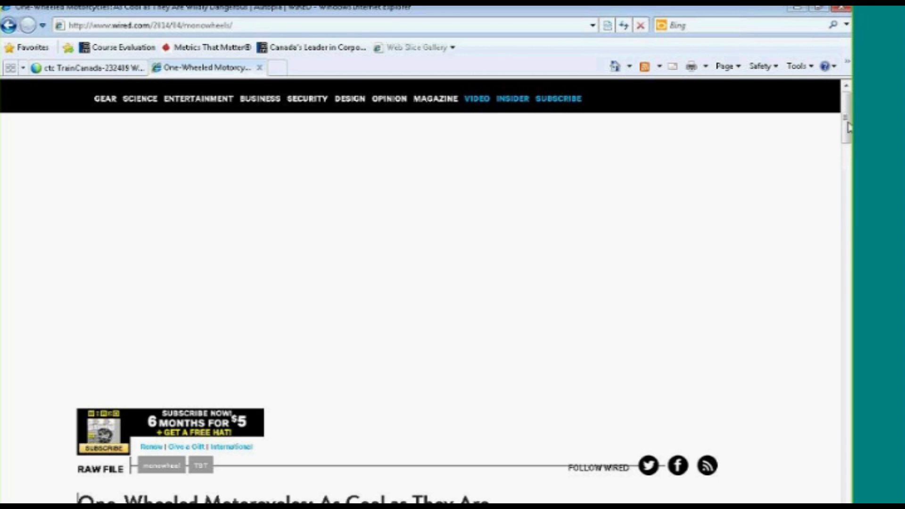
pyautogui.scroll(-3, 848, 124)
pyautogui.scroll(-5, 846, 141)
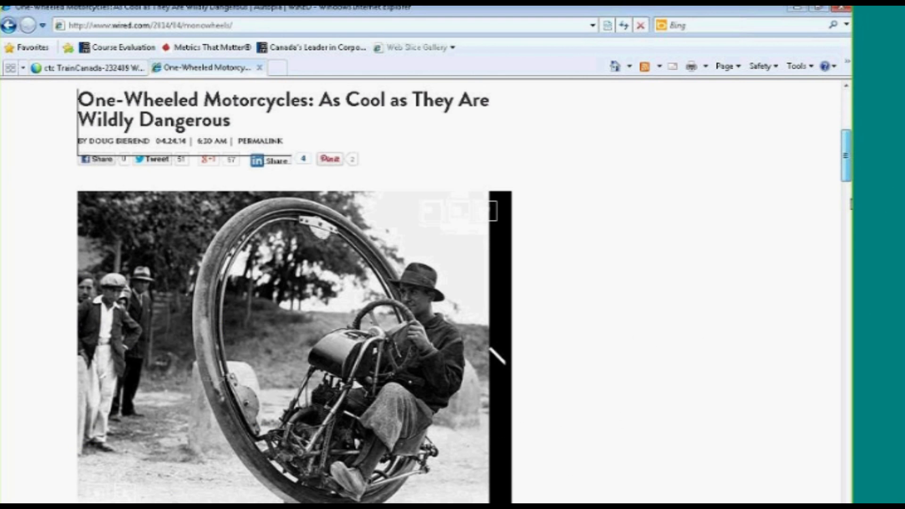
pyautogui.scroll(8, 844, 103)
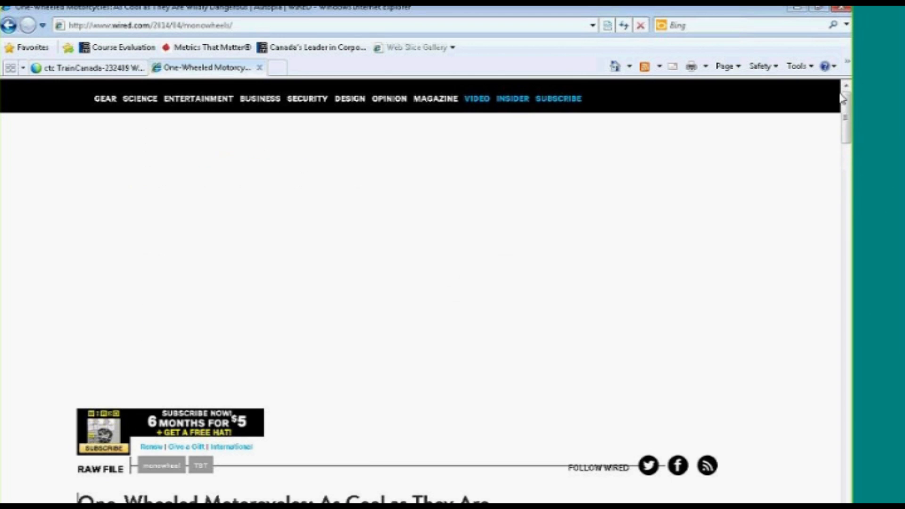
# Start OneNote Linked Notes for the article, placing the notes page in the General section of the Personal notebook
pyautogui.click(797, 66)
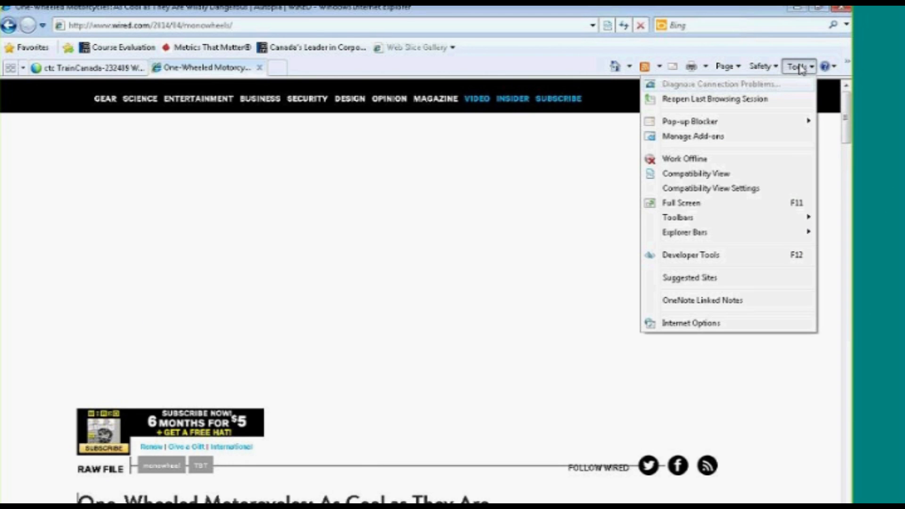
pyautogui.click(753, 306)
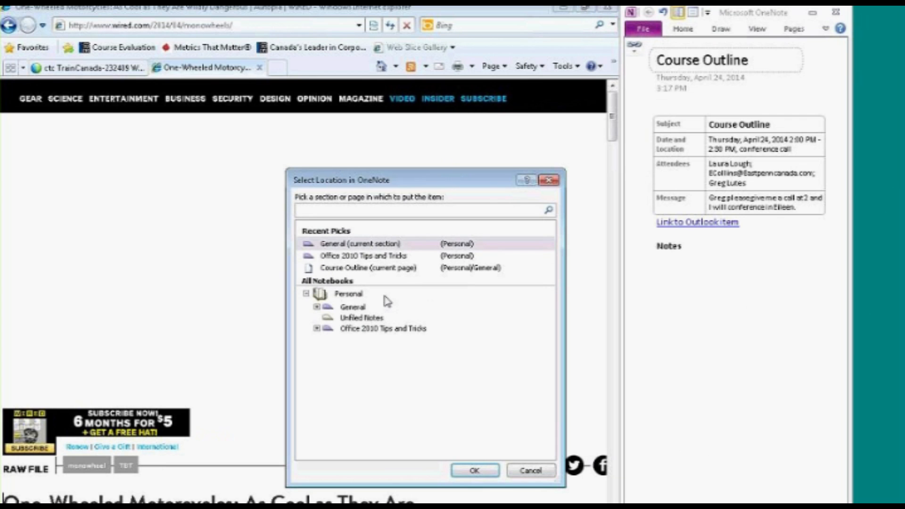
pyautogui.click(350, 244)
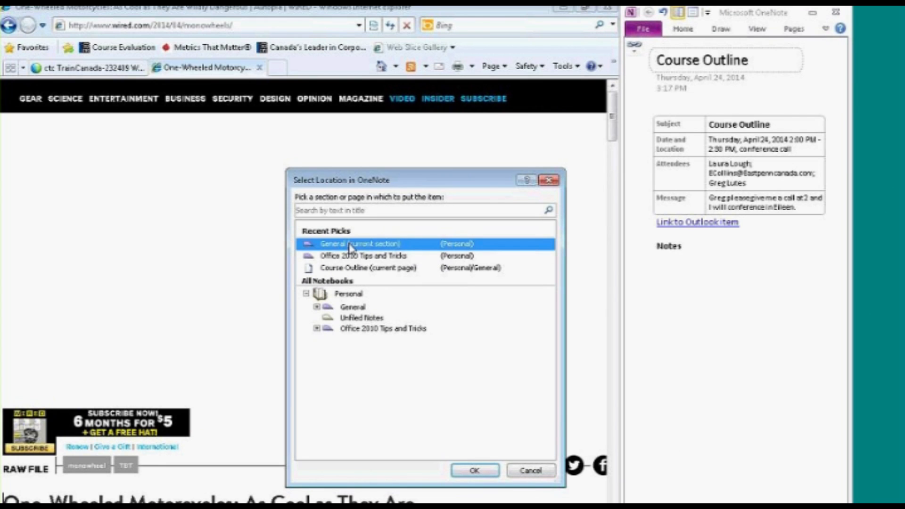
pyautogui.doubleClick(349, 244)
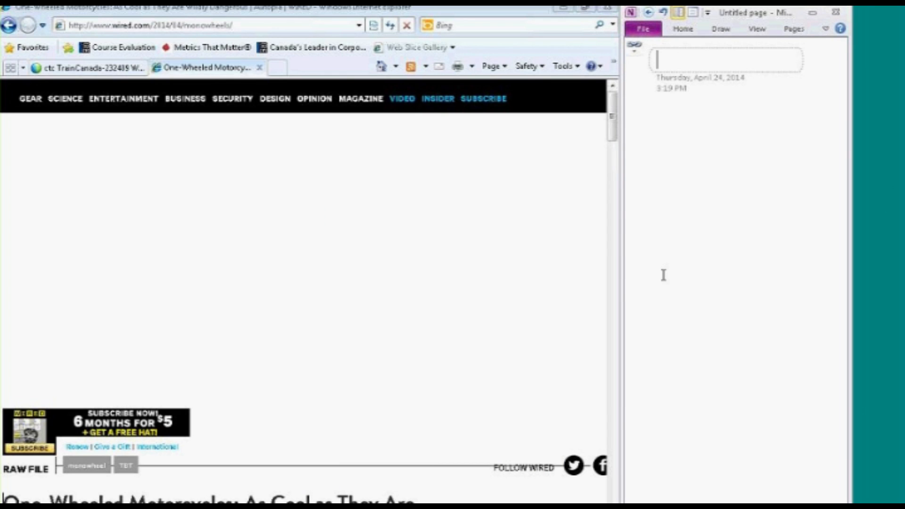
# Close the linked notes window and the browser, and return to the Course Outline page in OneNote
pyautogui.click(837, 12)
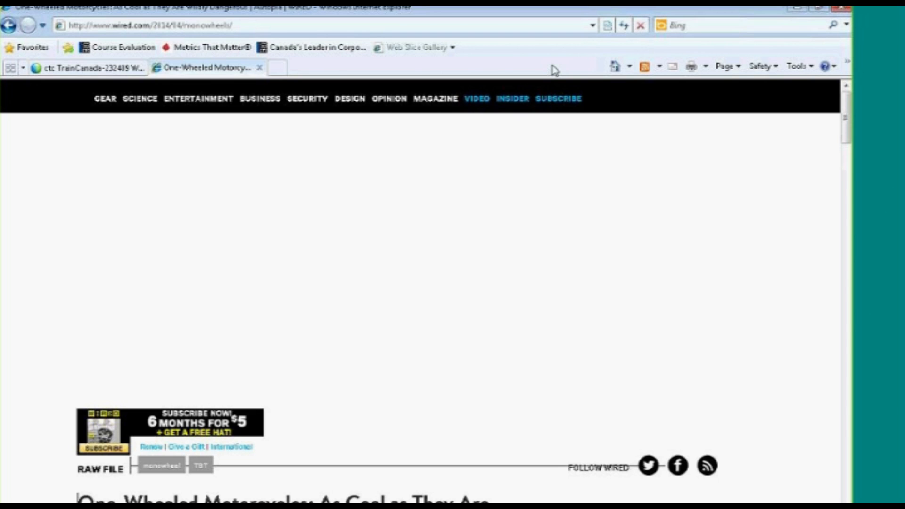
pyautogui.click(842, 8)
pyautogui.click(395, 342)
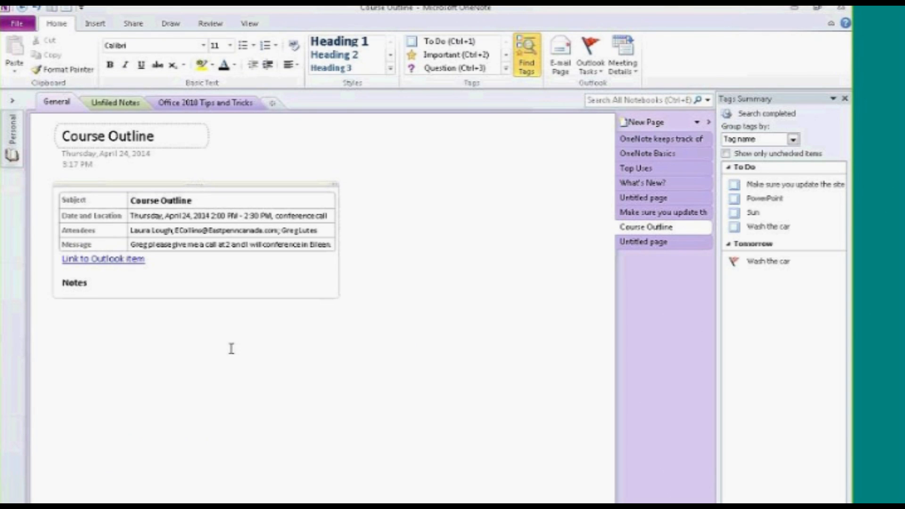
# Insert a screen clipping of Outlook's meeting Respond and Options commands below the Notes heading, and select the clipped image
pyautogui.click(161, 360)
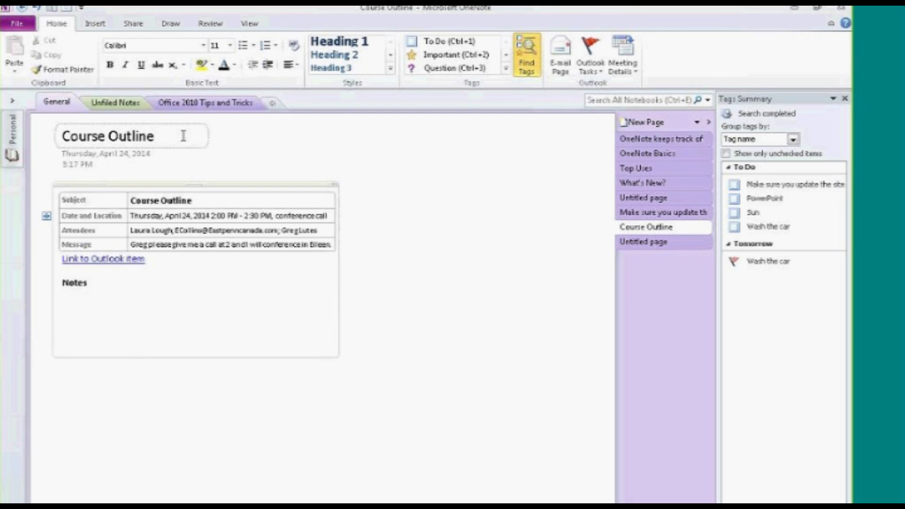
pyautogui.click(95, 24)
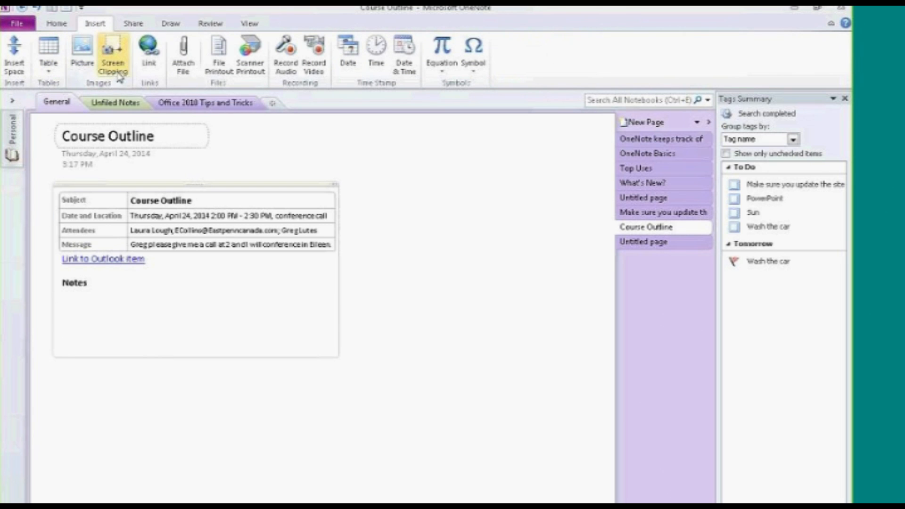
pyautogui.click(113, 57)
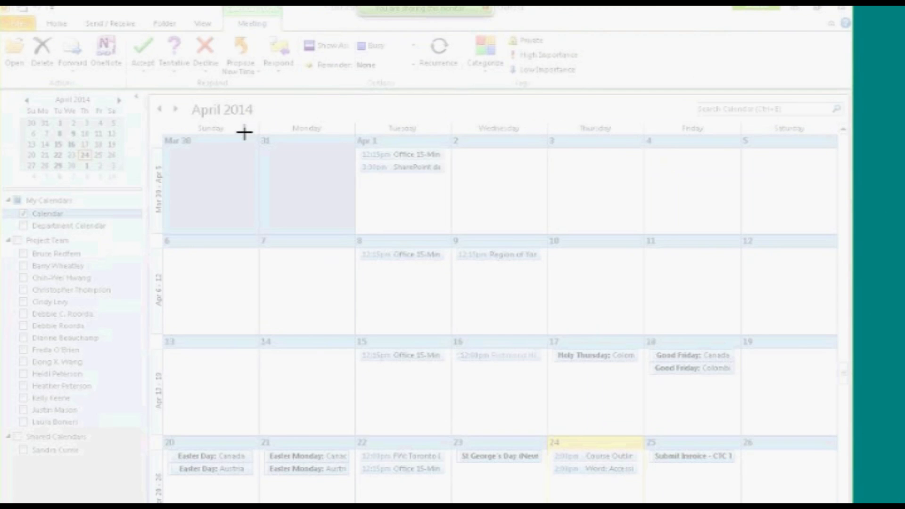
pyautogui.moveTo(125, 32); pyautogui.dragTo(462, 92)
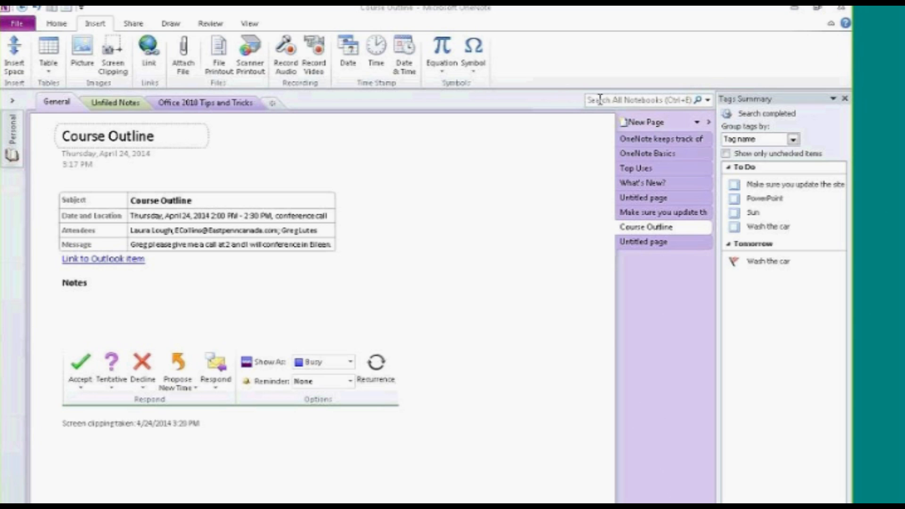
pyautogui.click(249, 373)
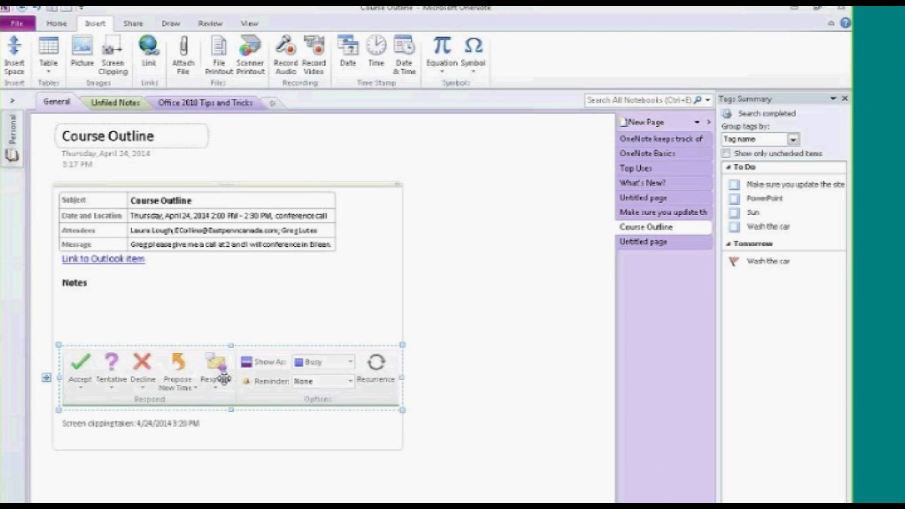
pyautogui.click(455, 324)
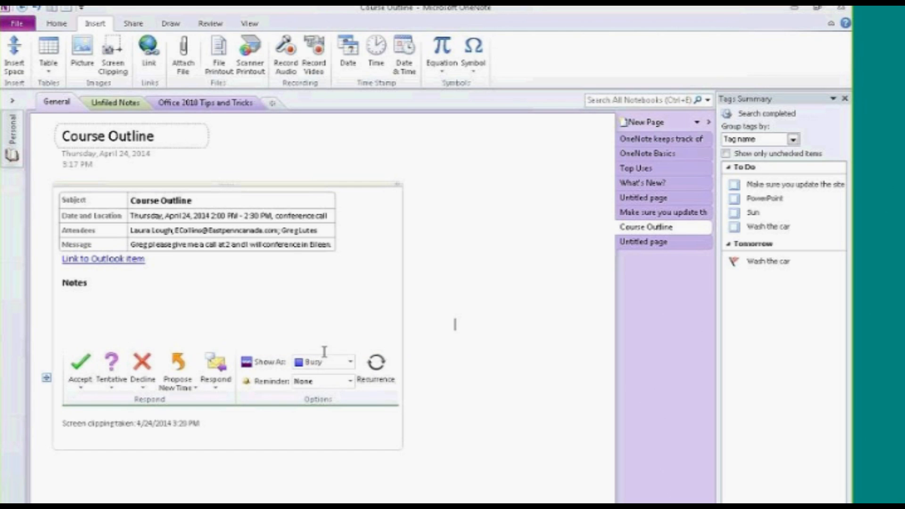
pyautogui.click(293, 381)
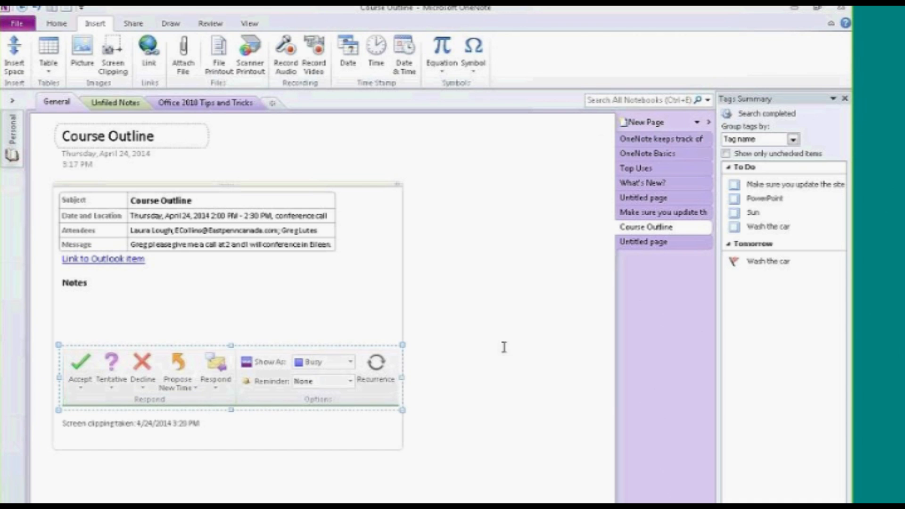
# Search all notebooks for "Accep" to find text inside the clipped image, and close the search results
pyautogui.click(610, 100)
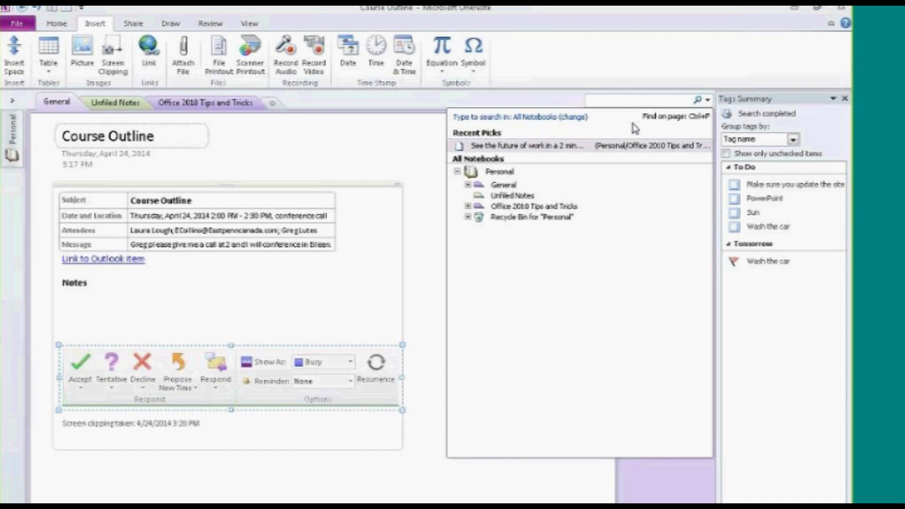
pyautogui.click(432, 158)
pyautogui.click(619, 100)
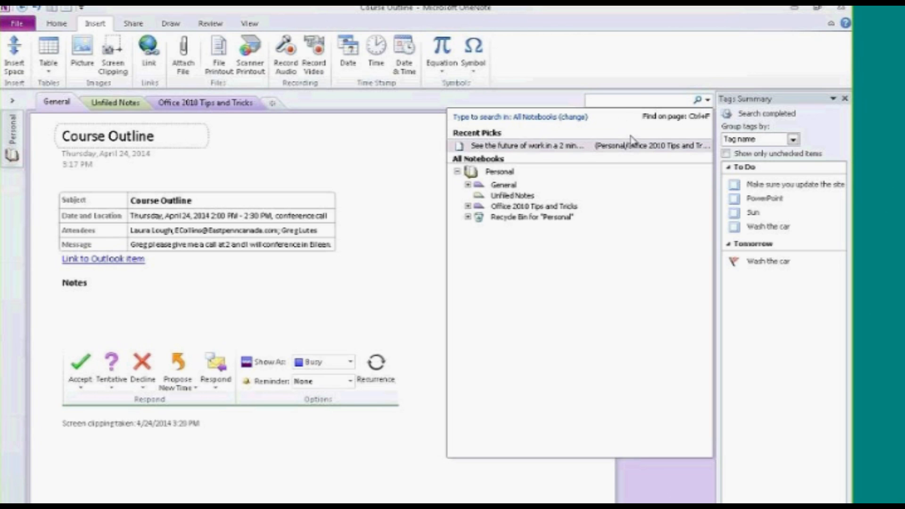
pyautogui.write('A')
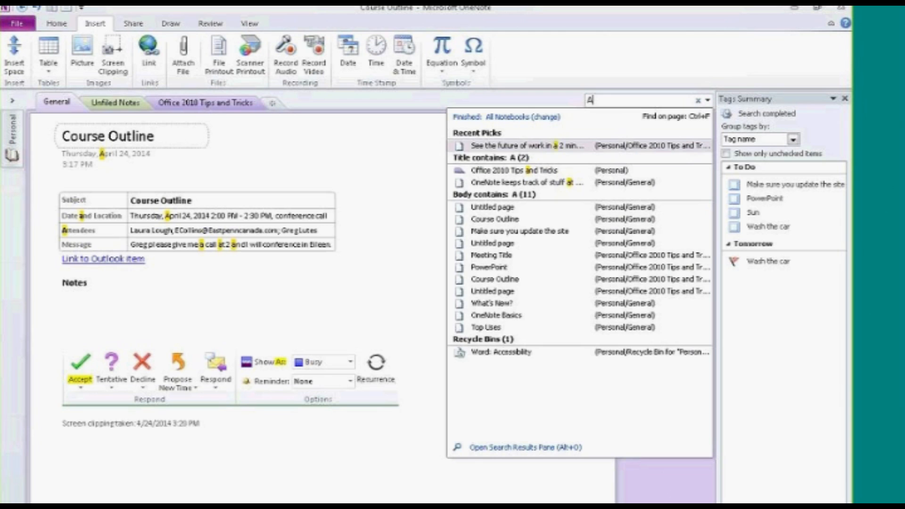
pyautogui.write('ccep')
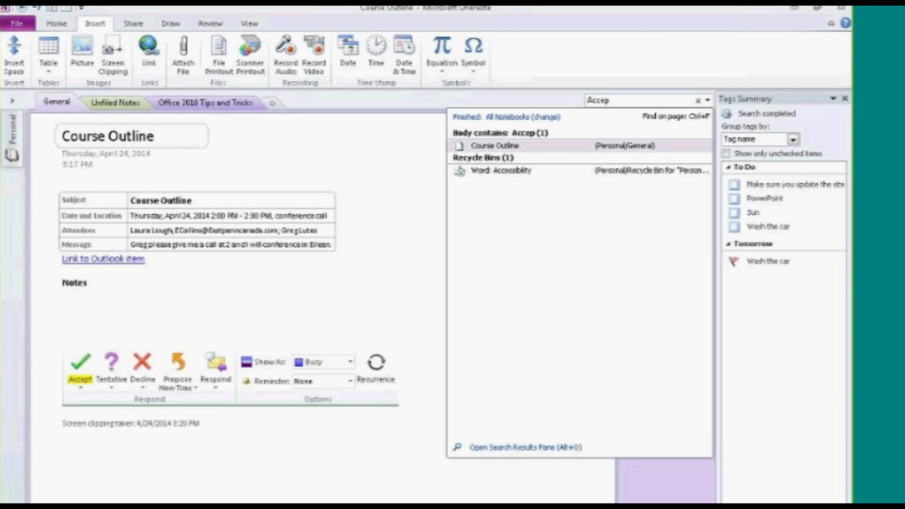
pyautogui.click(183, 481)
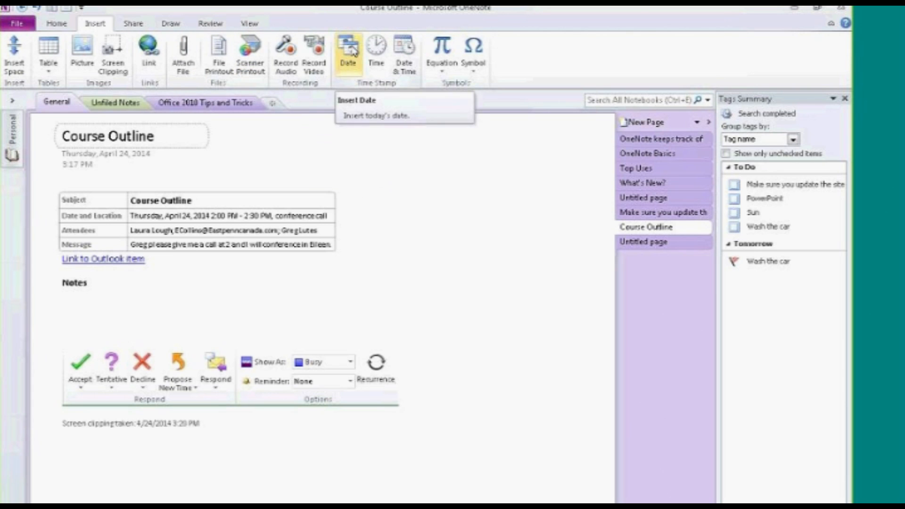
# Insert the current date and time on a blank line beneath the Notes heading, and place the cursor below the clipping
pyautogui.click(122, 316)
pyautogui.click(351, 51)
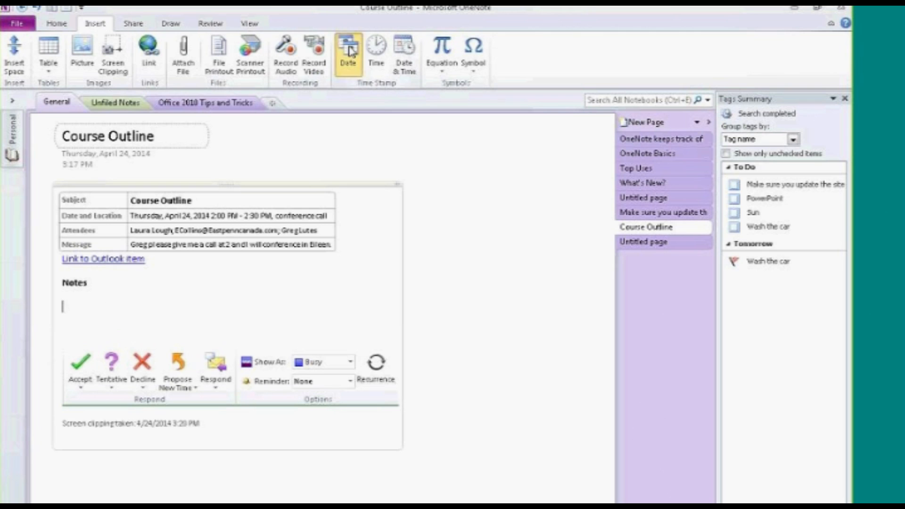
pyautogui.click(377, 53)
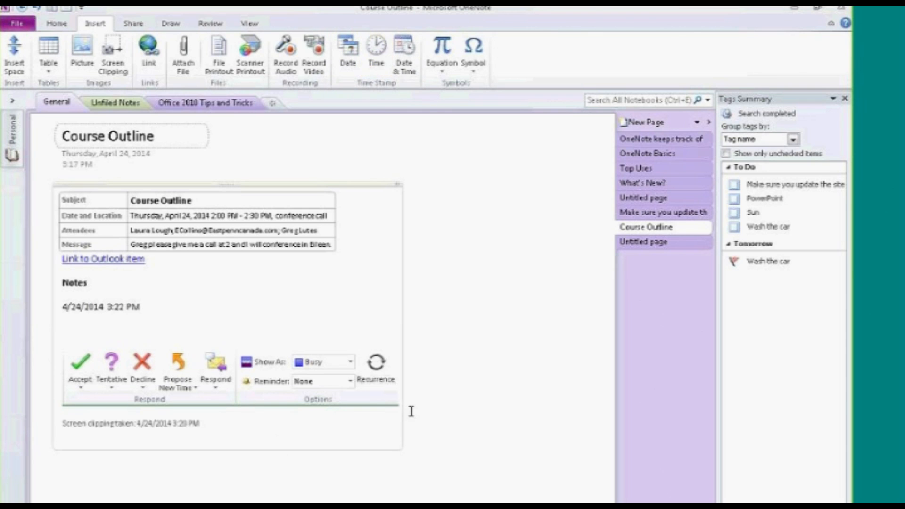
pyautogui.click(79, 490)
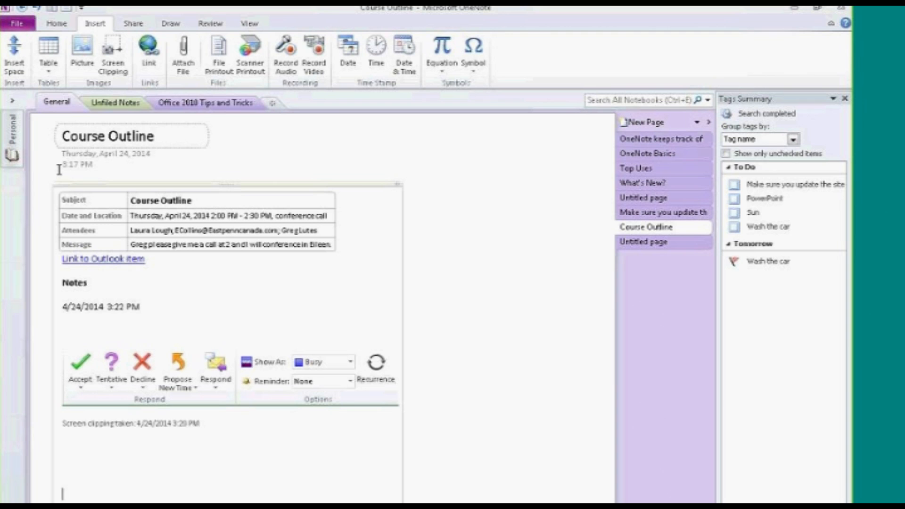
# Insert a large block of blank space above the meeting details table, and shrink it to a small gap
pyautogui.click(21, 58)
pyautogui.moveTo(296, 167); pyautogui.dragTo(296, 431)
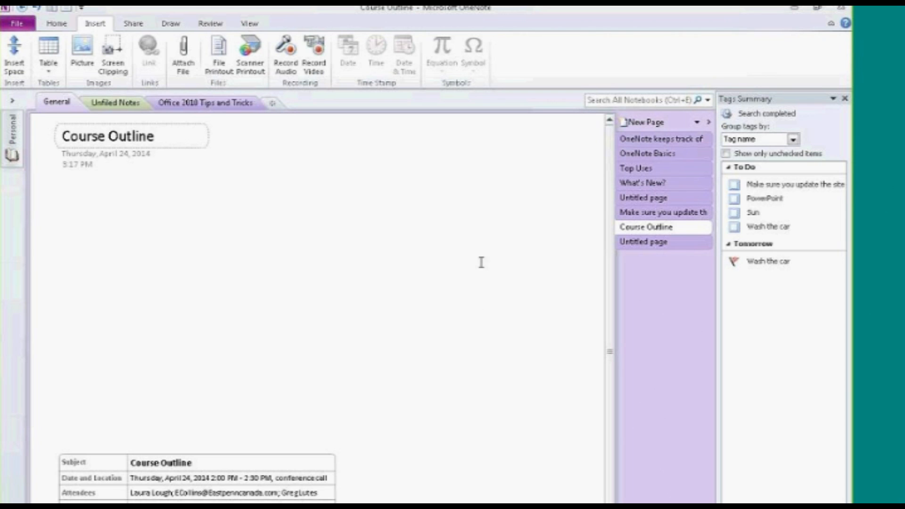
pyautogui.click(14, 56)
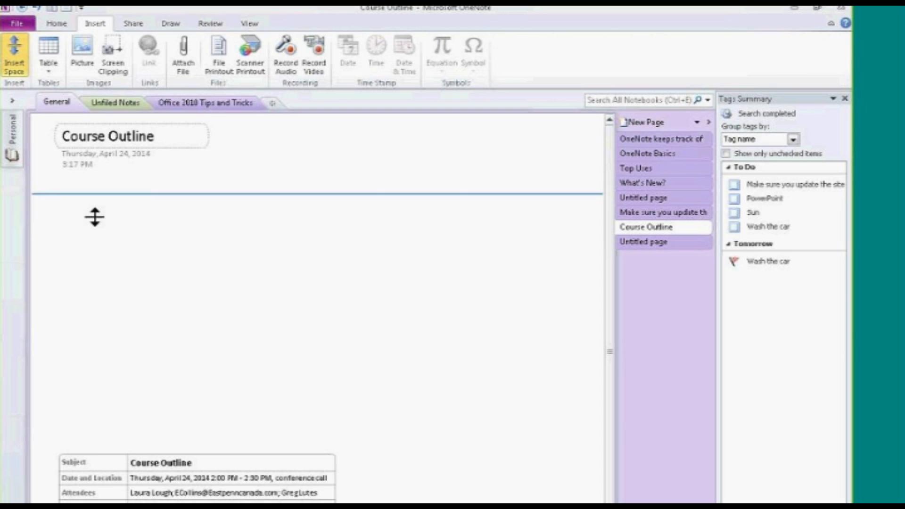
pyautogui.moveTo(300, 439); pyautogui.dragTo(297, 191)
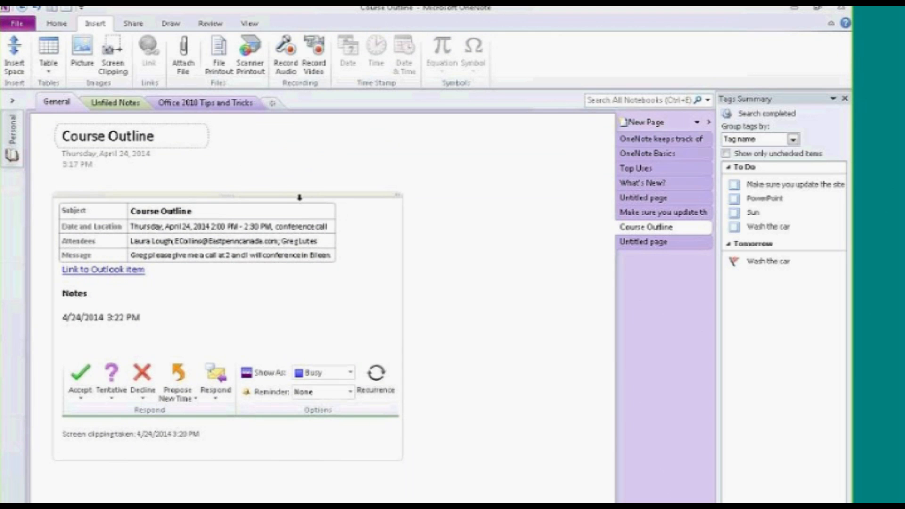
# Add a separate note reading "Andmake a note" in the blank area beside the meeting details table
pyautogui.click(478, 223)
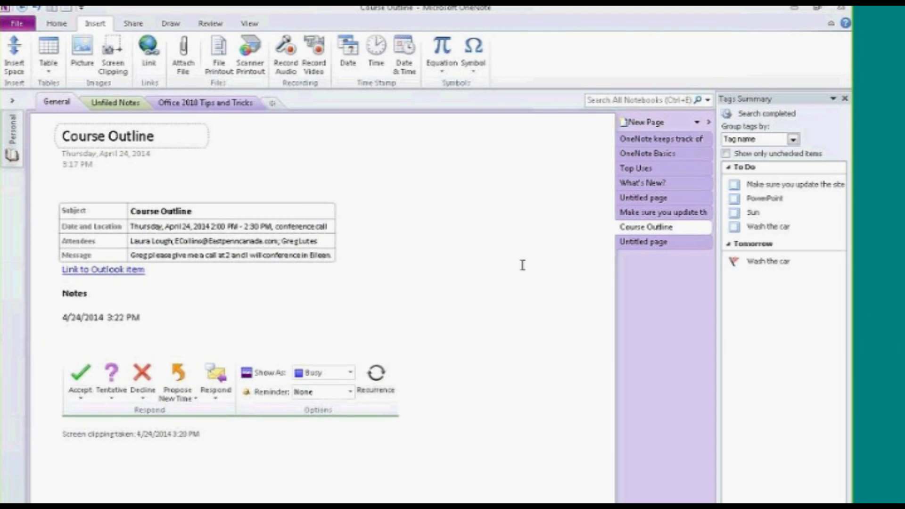
pyautogui.write('Andm')
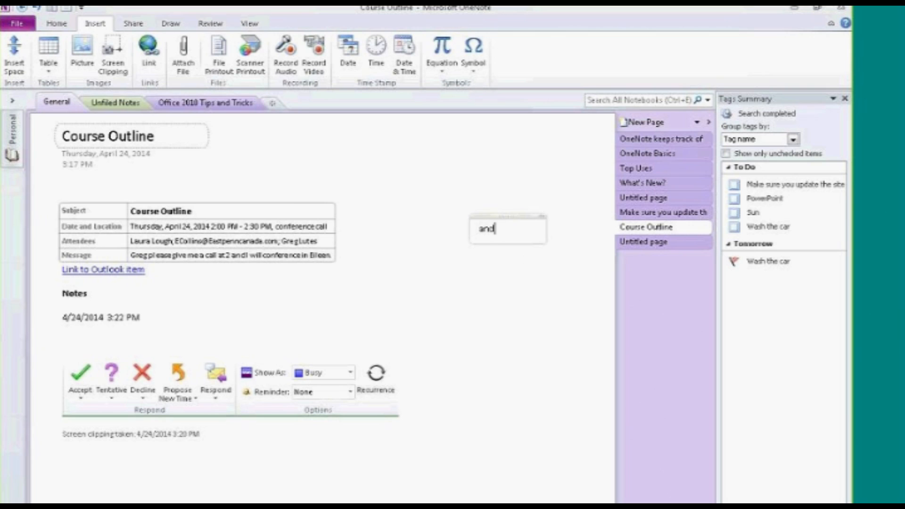
pyautogui.write('ake a note')
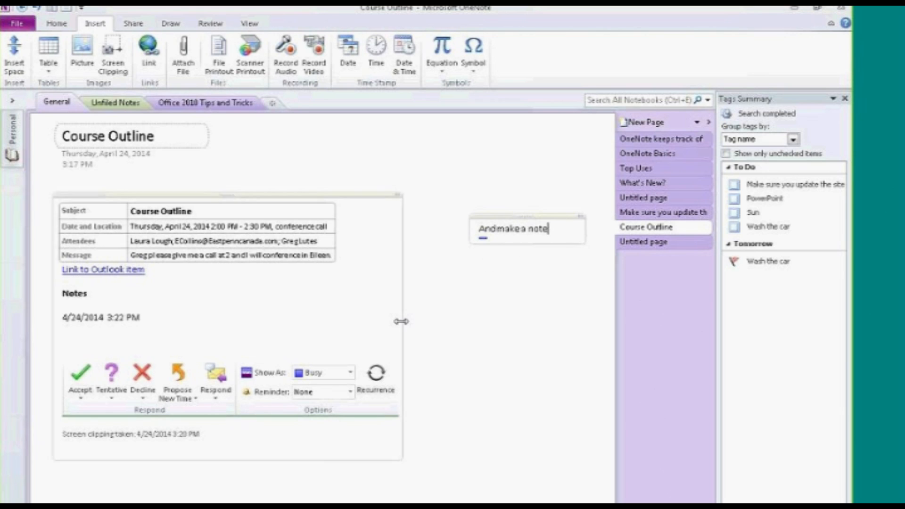
pyautogui.click(244, 498)
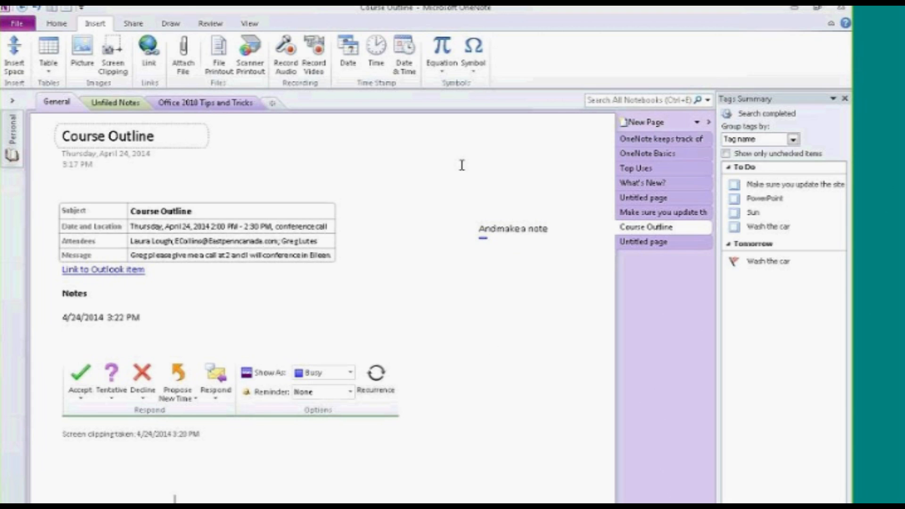
# Find changes by author in this notebook, and examine the pages listed under Microsoft and TrainCanada
pyautogui.click(133, 24)
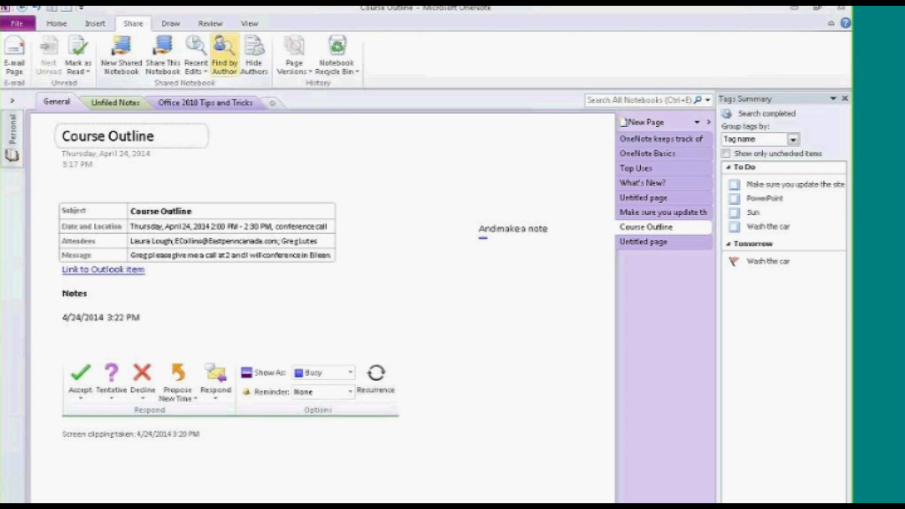
pyautogui.click(225, 60)
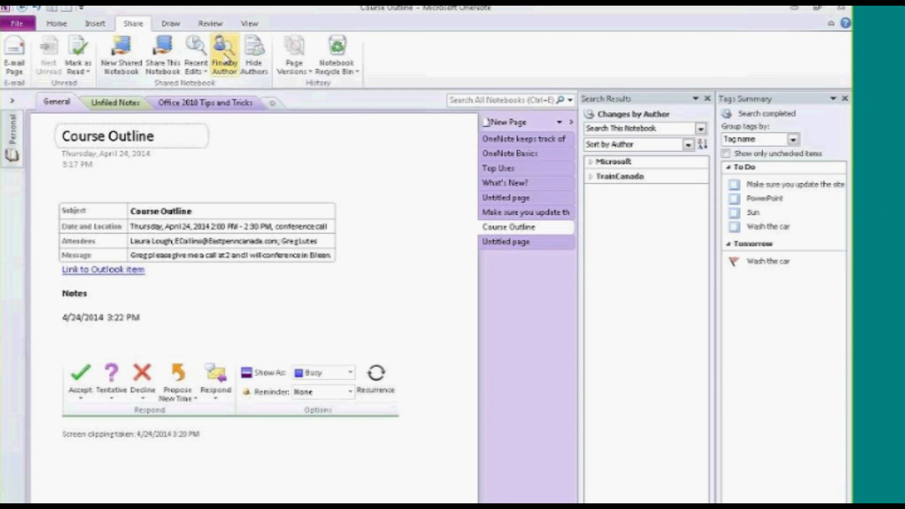
pyautogui.click(689, 146)
pyautogui.click(669, 166)
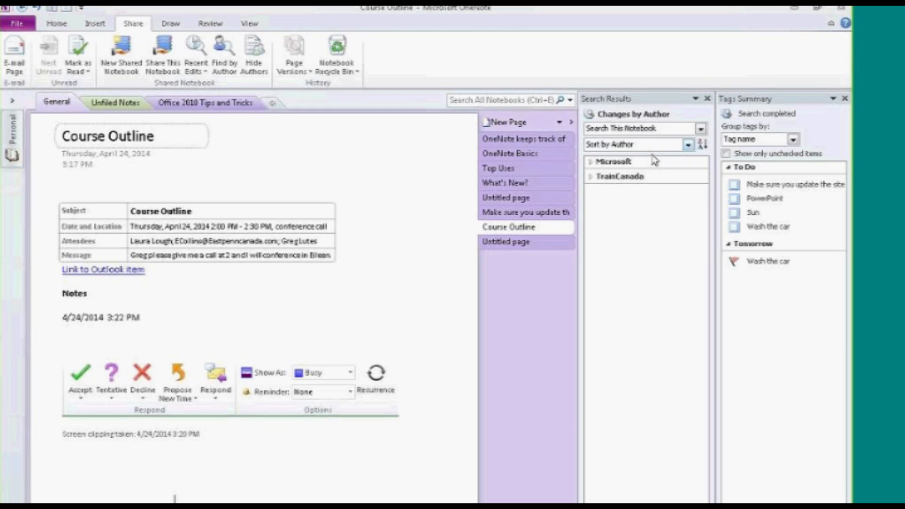
pyautogui.click(590, 163)
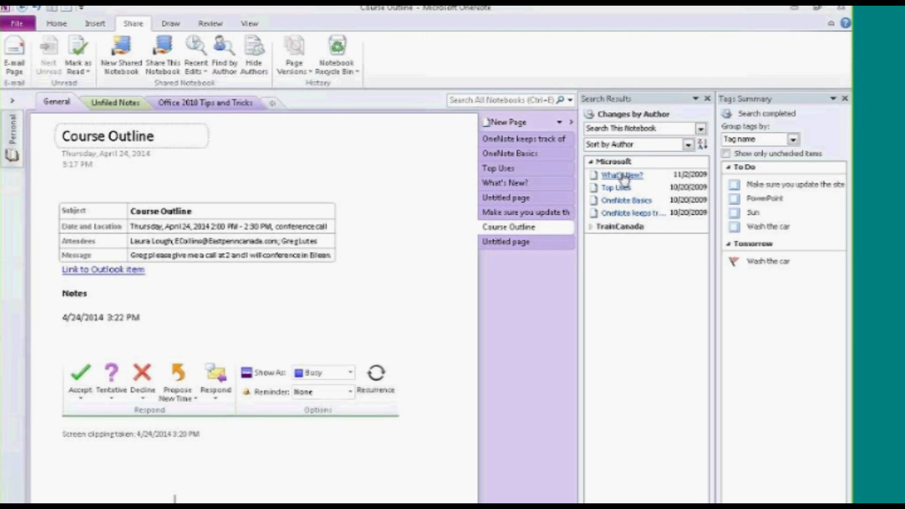
pyautogui.click(590, 162)
pyautogui.click(590, 176)
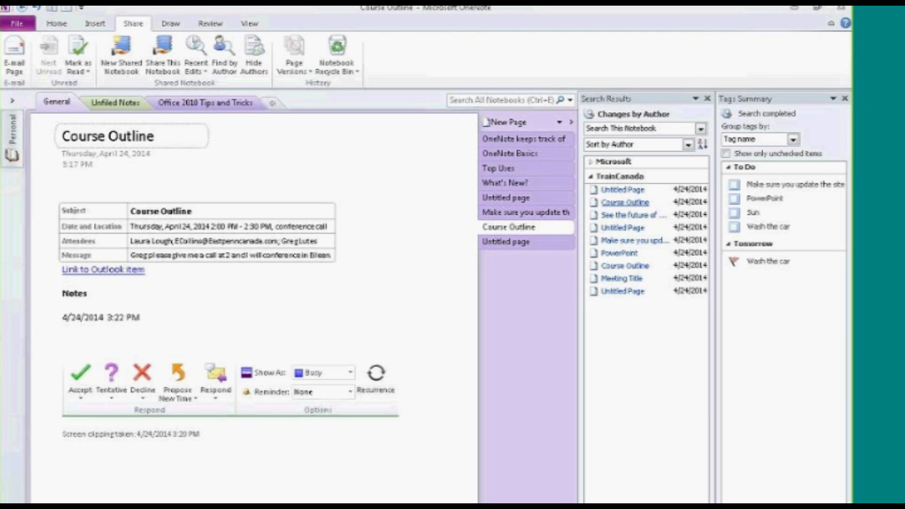
pyautogui.click(591, 178)
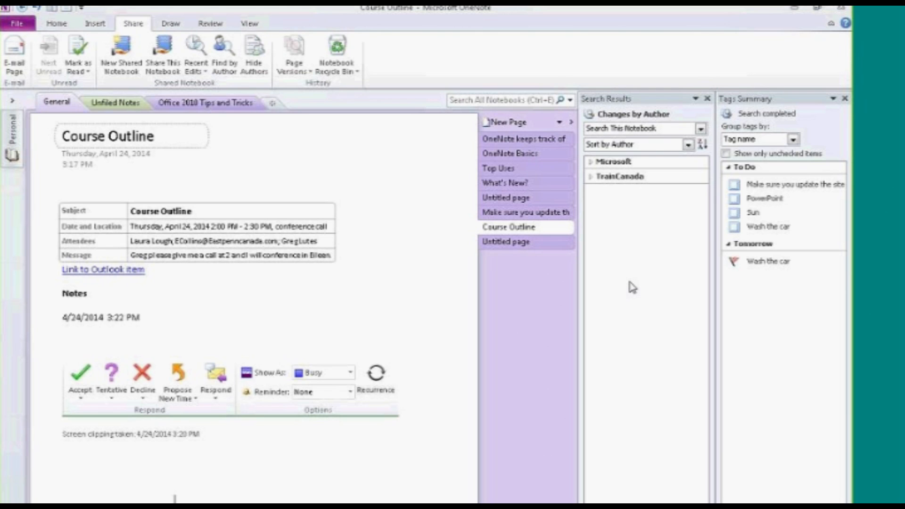
# Examine the scope and sort options for the author results, and the time ranges offered for recent edits
pyautogui.click(701, 129)
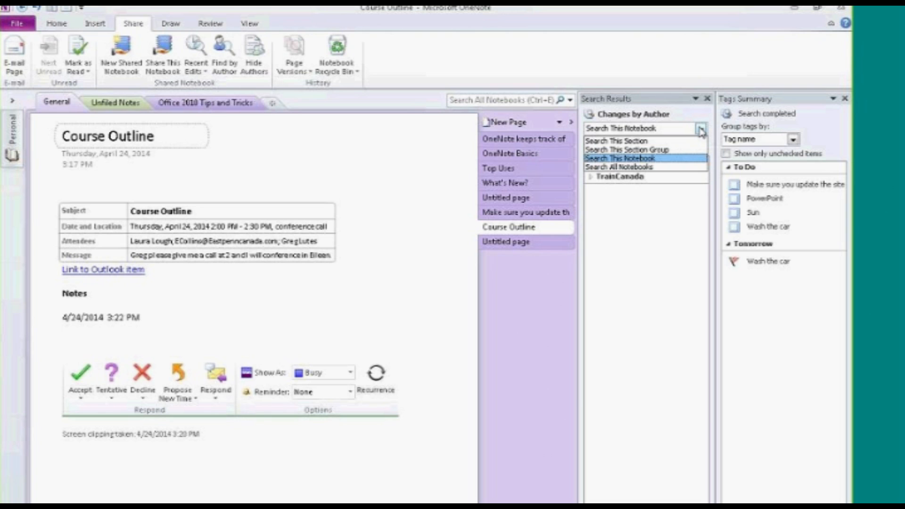
pyautogui.click(701, 130)
pyautogui.click(688, 145)
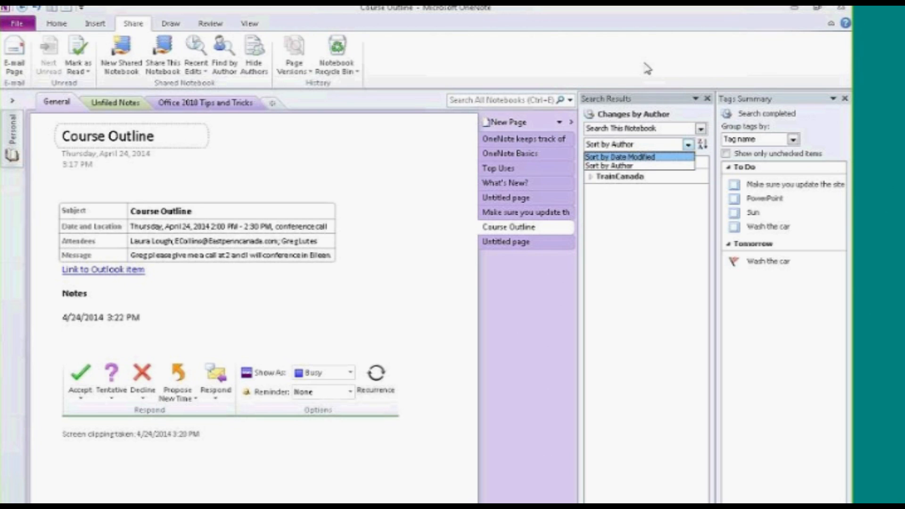
pyautogui.click(639, 47)
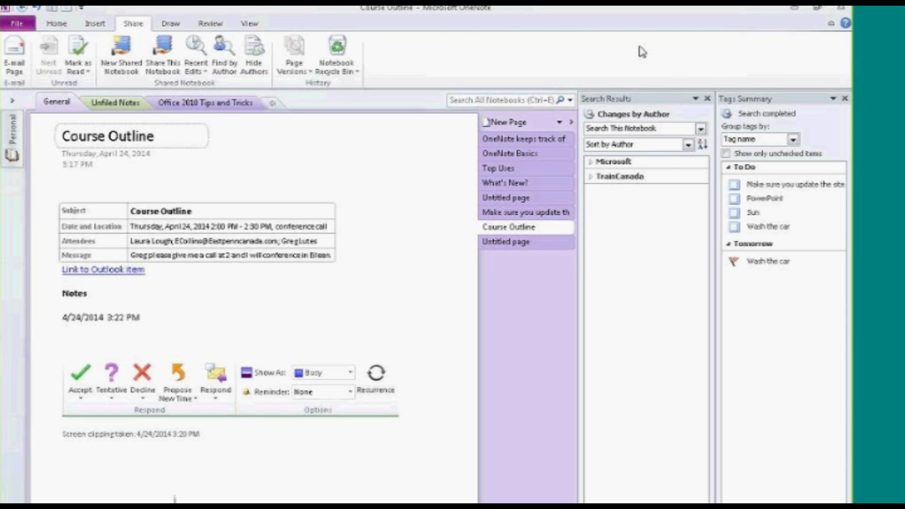
pyautogui.click(197, 73)
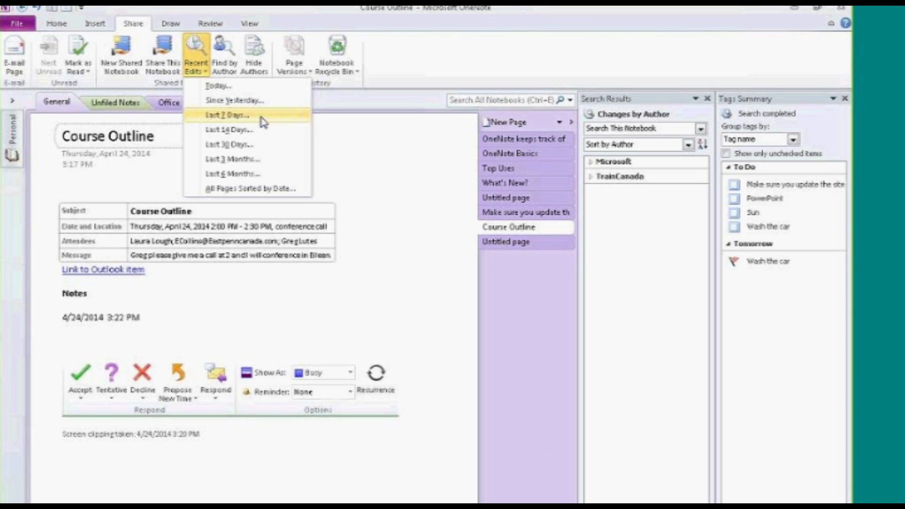
pyautogui.click(167, 476)
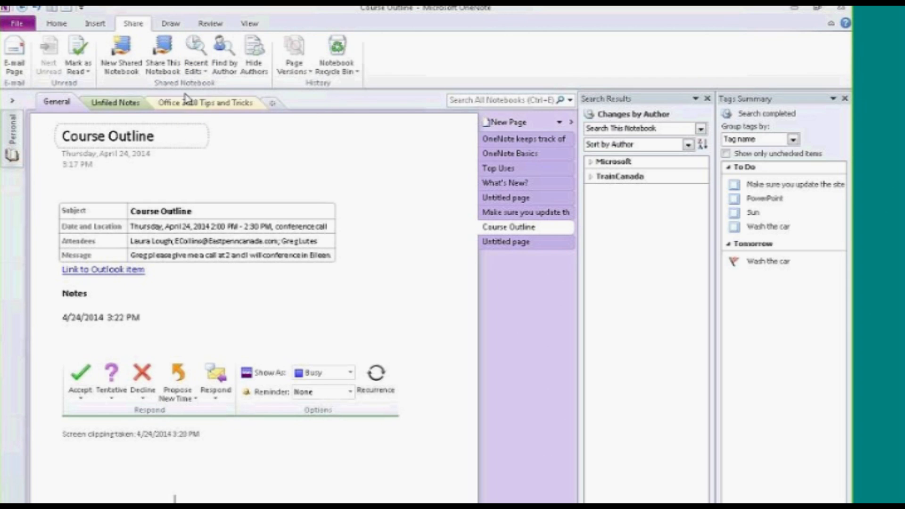
# Draw a freehand black pen circle around the meeting details table
pyautogui.click(170, 25)
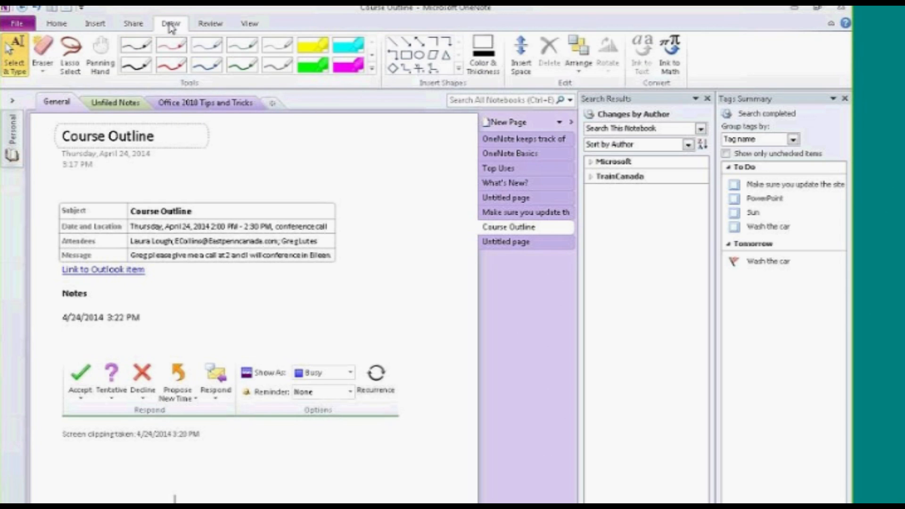
pyautogui.click(136, 65)
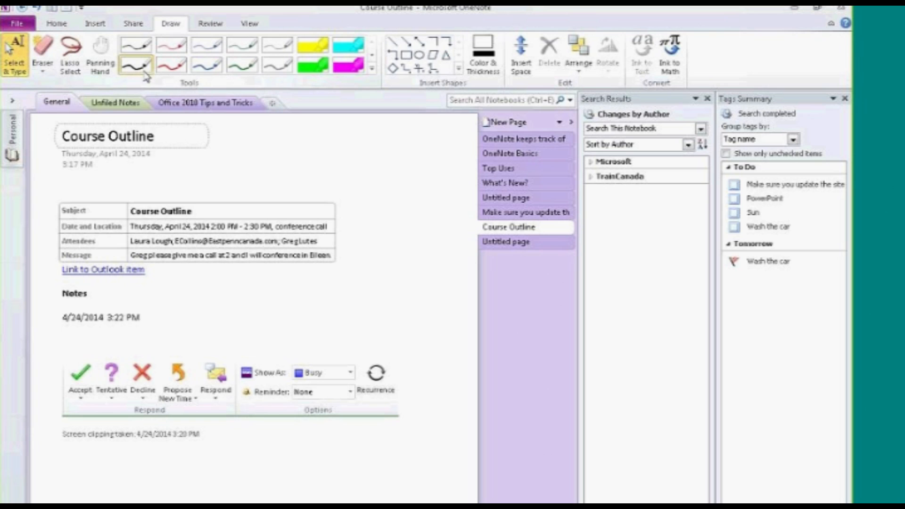
pyautogui.moveTo(108, 190)
pyautogui.mouseDown()
pyautogui.moveTo(93, 190)
pyautogui.moveTo(54, 273)
pyautogui.moveTo(238, 311)
pyautogui.moveTo(340, 203)
pyautogui.moveTo(123, 176)
pyautogui.moveTo(87, 198)
pyautogui.mouseUp()
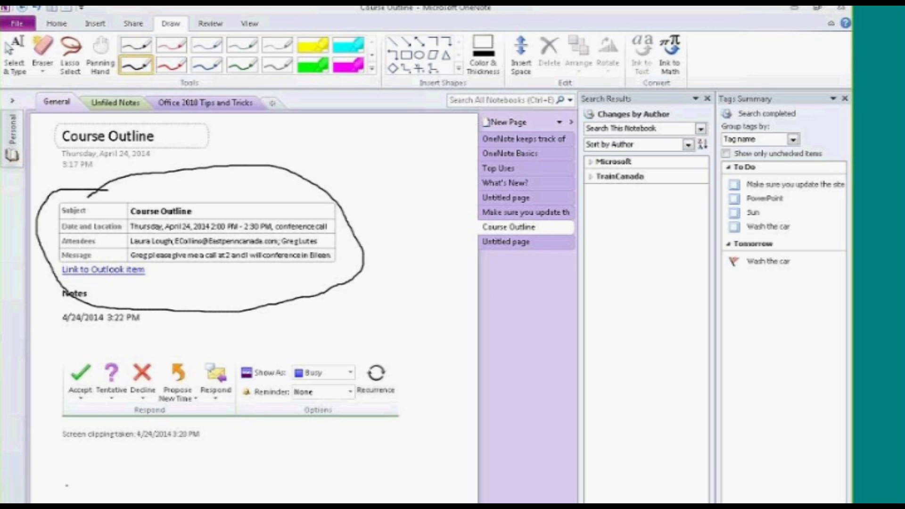
# Handwrite a first name in black ink beneath the screen clipping, and convert the handwriting to text
pyautogui.moveTo(87, 491)
pyautogui.mouseDown()
pyautogui.moveTo(78, 482)
pyautogui.moveTo(68, 499)
pyautogui.mouseUp()
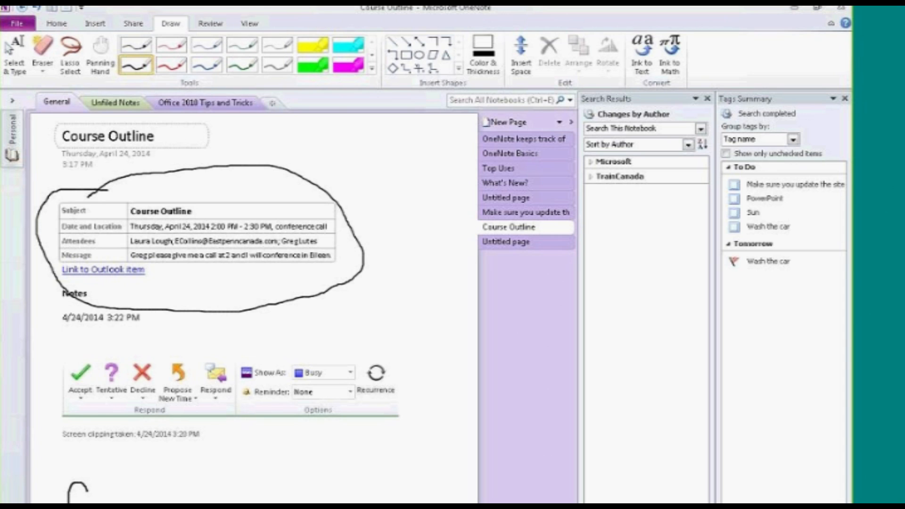
pyautogui.moveTo(107, 501)
pyautogui.mouseDown()
pyautogui.moveTo(143, 496)
pyautogui.moveTo(133, 503)
pyautogui.mouseUp()
pyautogui.moveTo(179, 495)
pyautogui.mouseDown()
pyautogui.moveTo(165, 503)
pyautogui.moveTo(184, 502)
pyautogui.mouseUp()
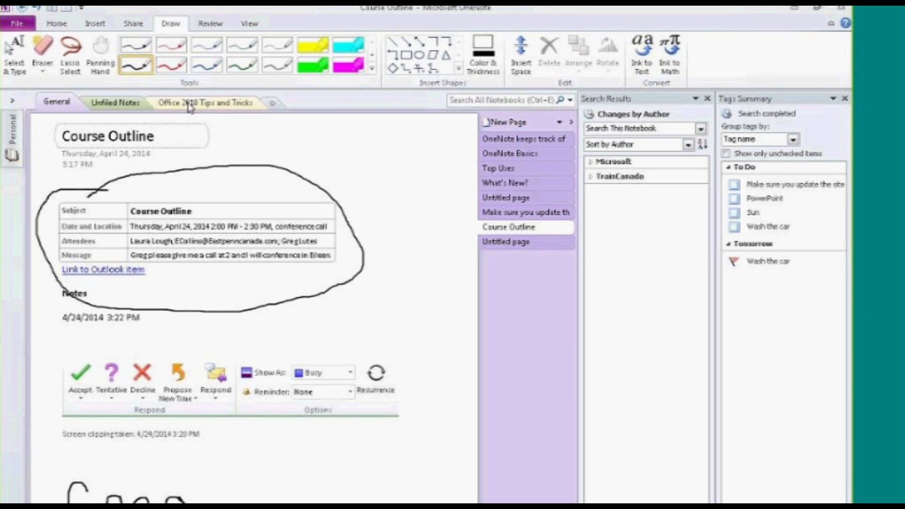
pyautogui.click(11, 47)
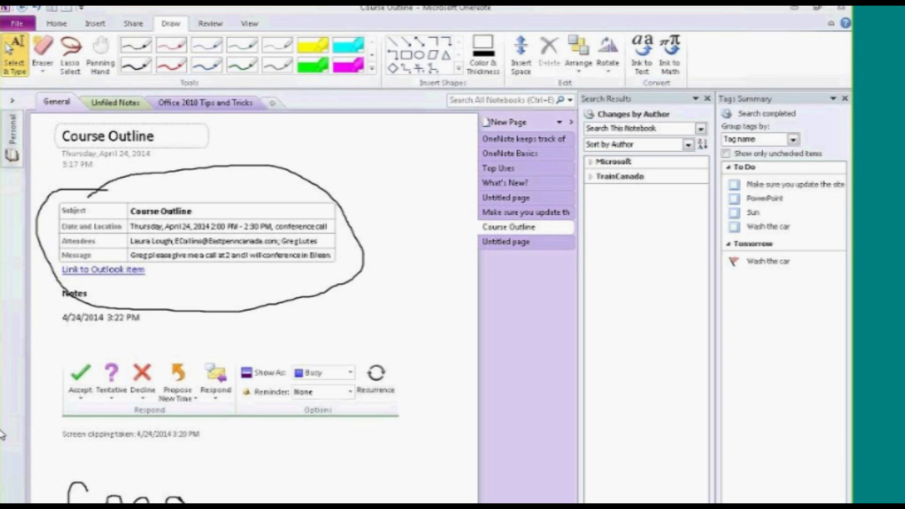
pyautogui.click(79, 503)
pyautogui.moveTo(47, 496); pyautogui.dragTo(149, 501)
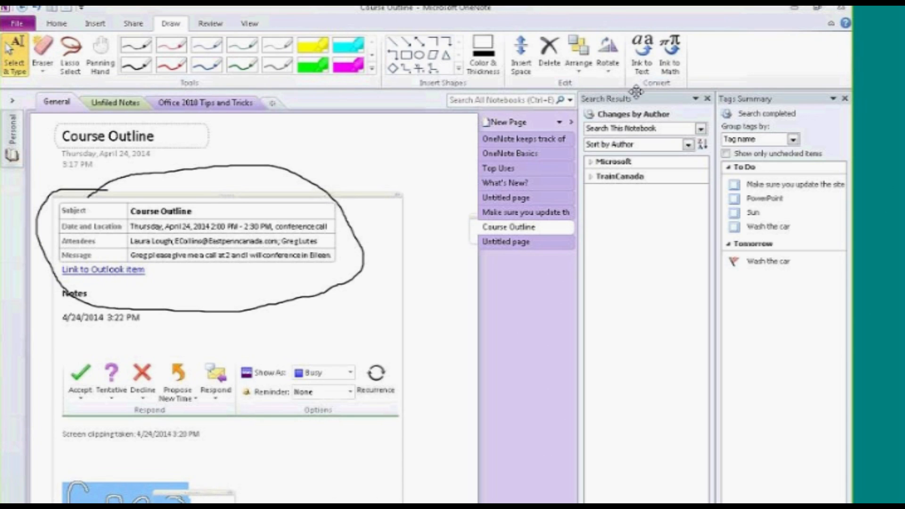
pyautogui.click(642, 68)
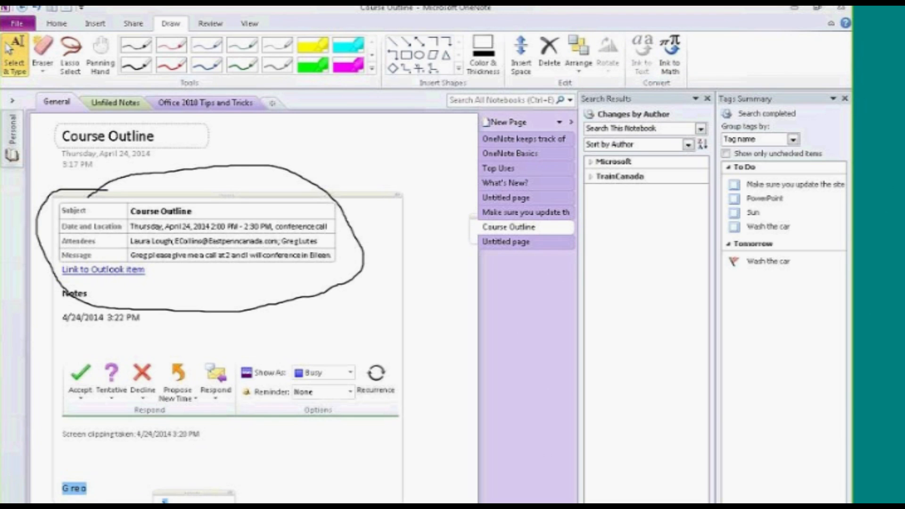
pyautogui.click(99, 494)
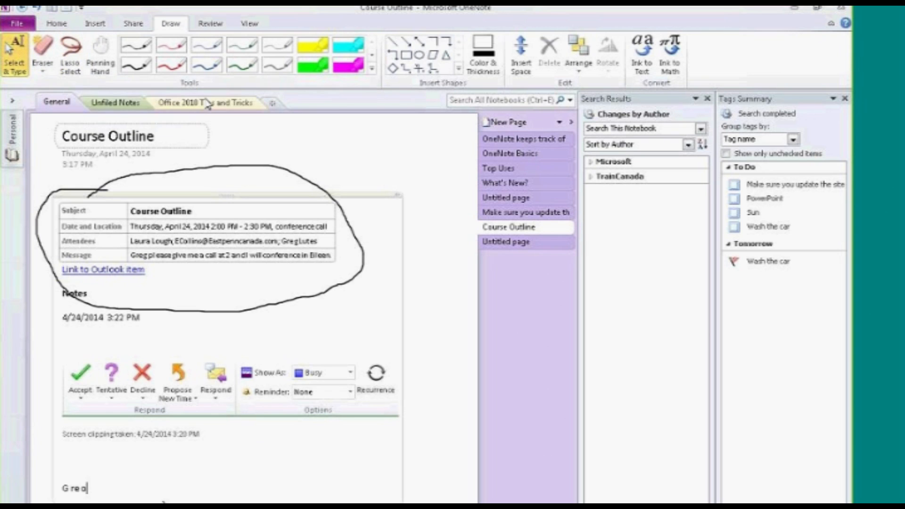
# Draw a rectangle beside the converted text, and insert a large block of blank space beneath the screen clipping
pyautogui.click(458, 69)
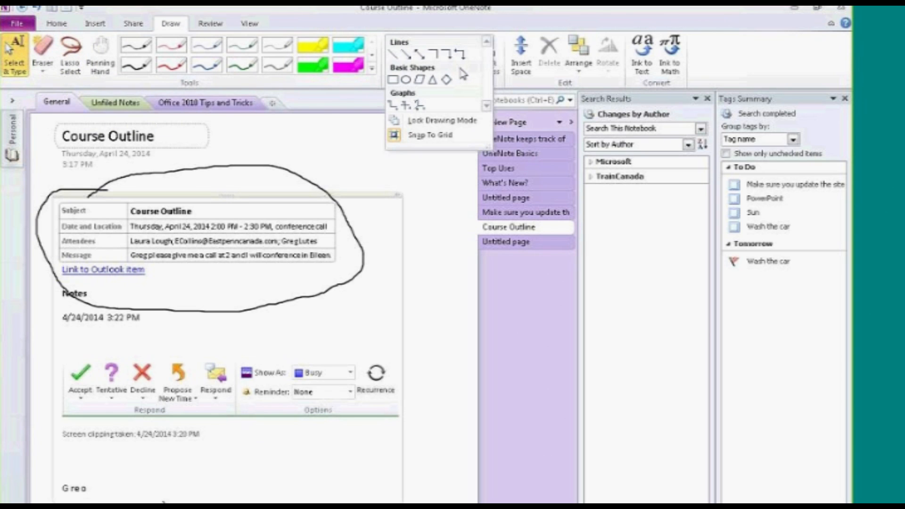
pyautogui.click(393, 80)
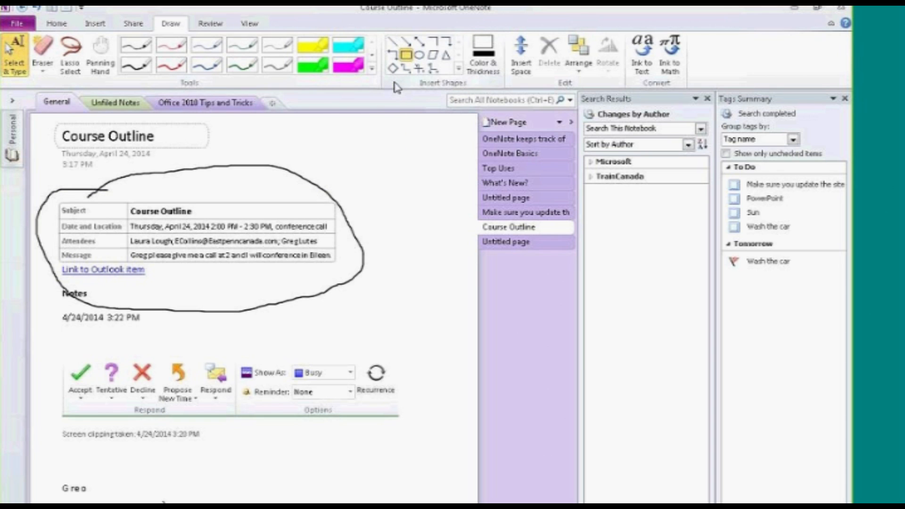
pyautogui.moveTo(206, 479); pyautogui.dragTo(322, 503)
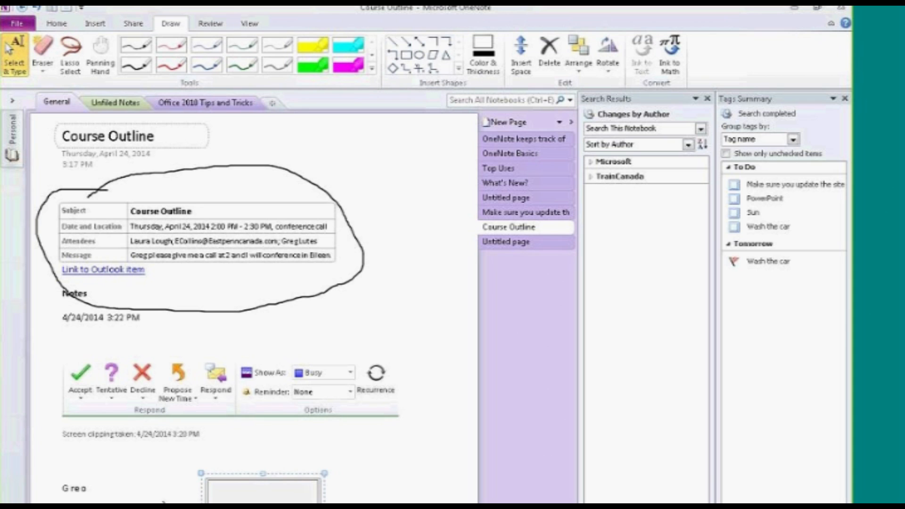
pyautogui.click(520, 54)
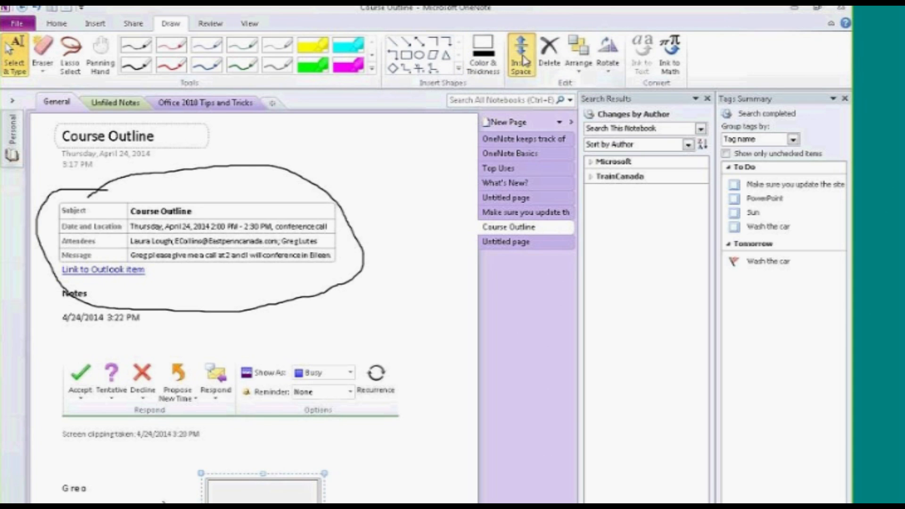
pyautogui.moveTo(362, 236); pyautogui.dragTo(366, 503)
# Examine the arrange and rotate options for the drawn rectangle
pyautogui.click(580, 59)
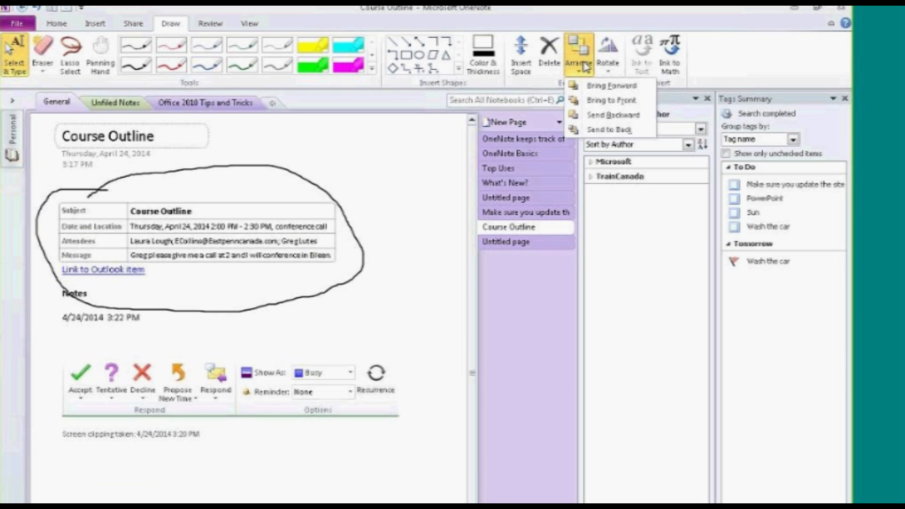
pyautogui.click(606, 73)
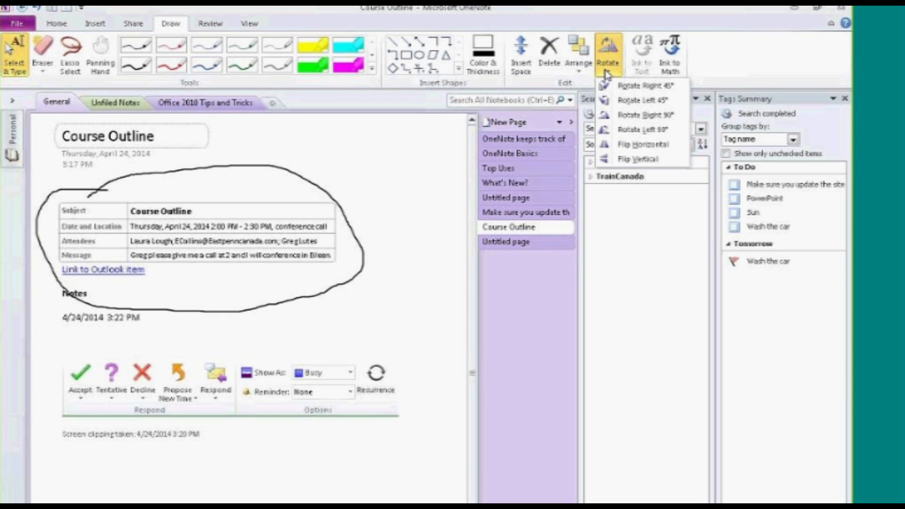
pyautogui.click(762, 67)
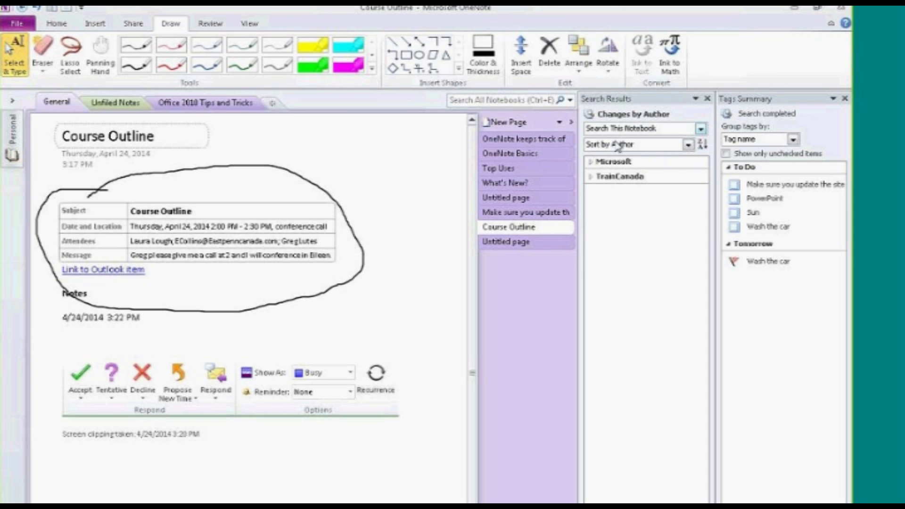
pyautogui.press('super')
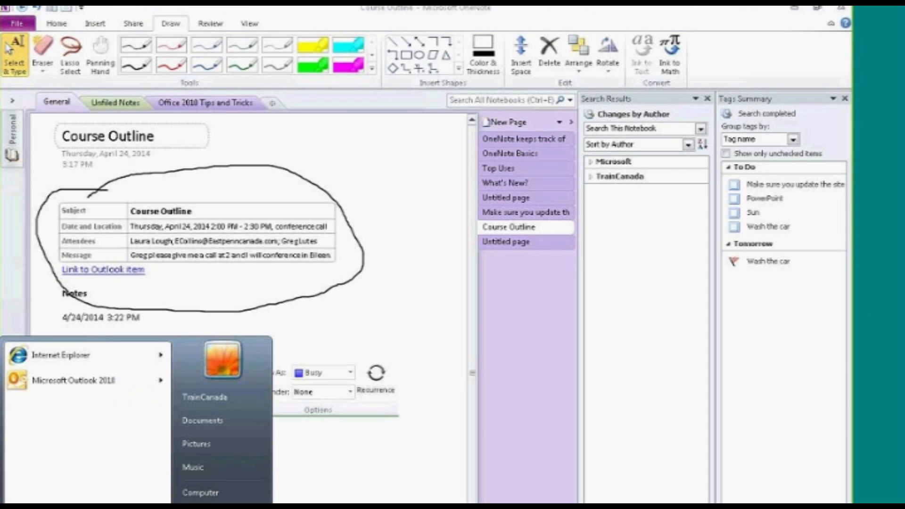
pyautogui.click(45, 507)
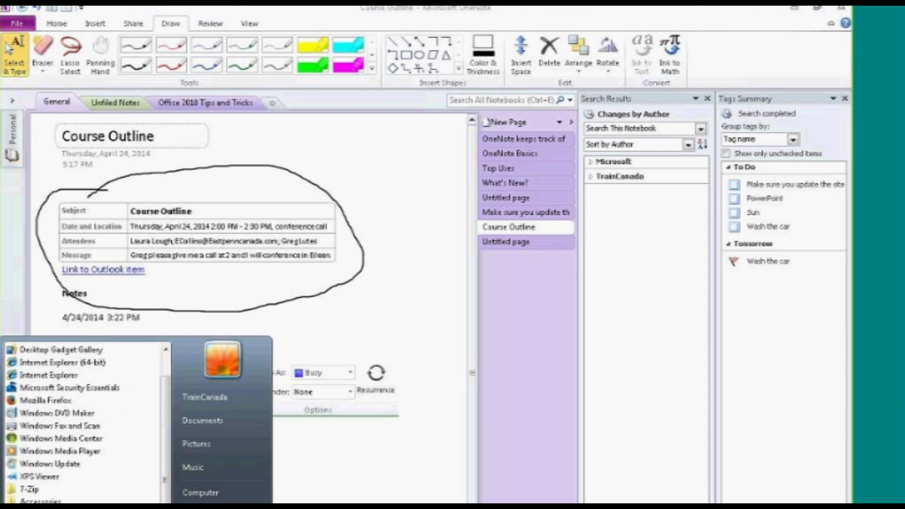
pyautogui.click(49, 507)
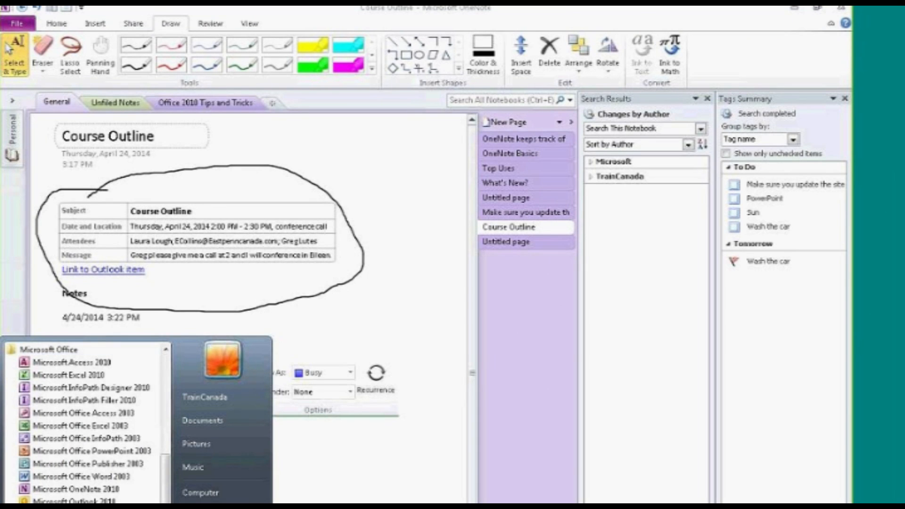
pyautogui.scroll(-2, 88, 423)
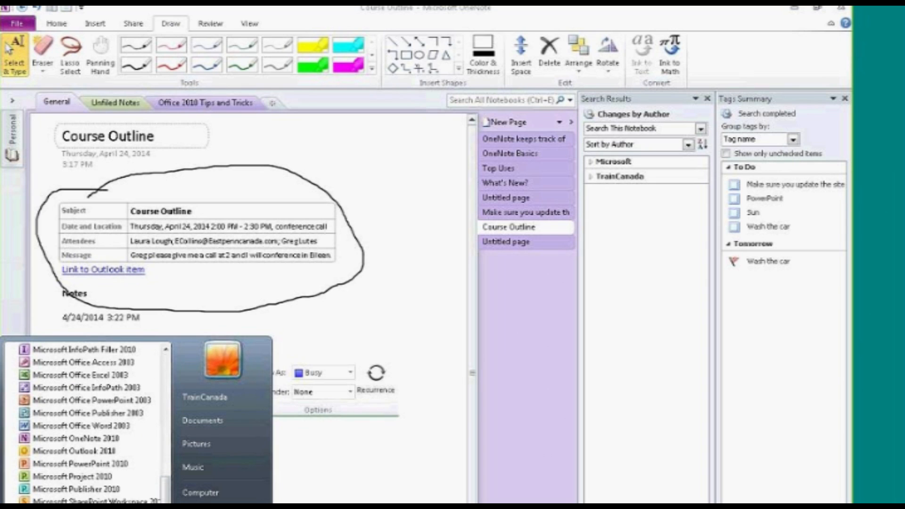
pyautogui.click(73, 508)
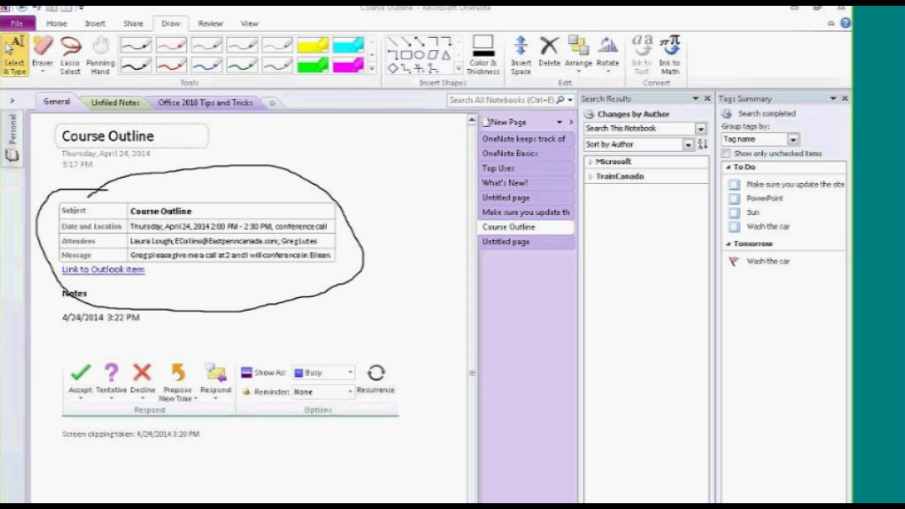
# Launch Microsoft Excel 2010 from the installed Microsoft Office programs with a blank workbook
pyautogui.press('super')
pyautogui.click(48, 508)
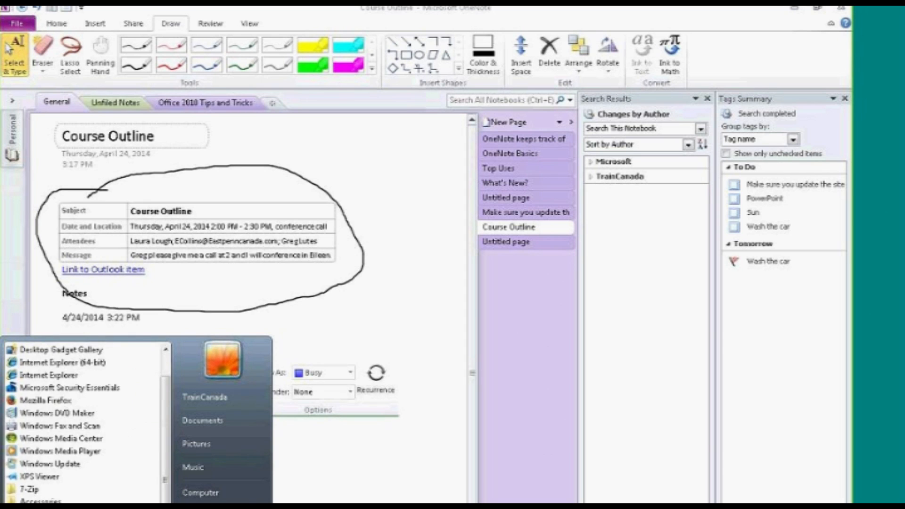
pyautogui.click(48, 508)
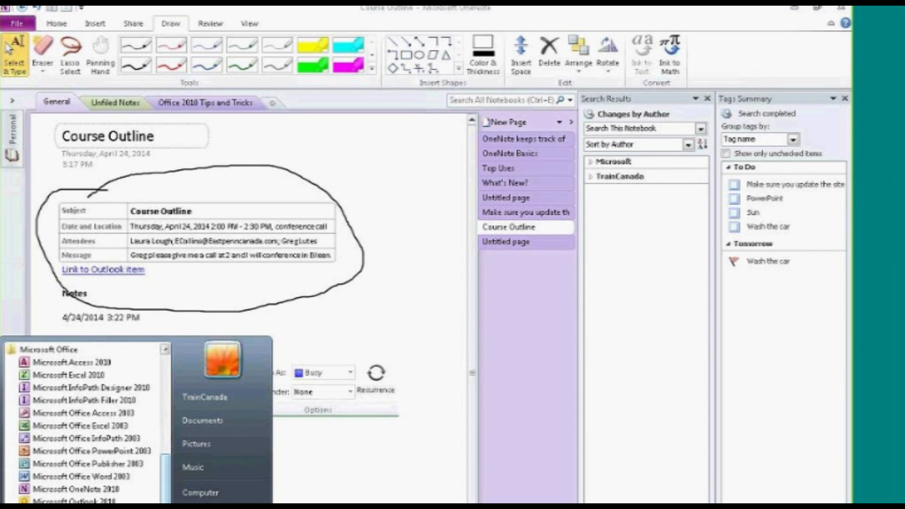
pyautogui.click(61, 374)
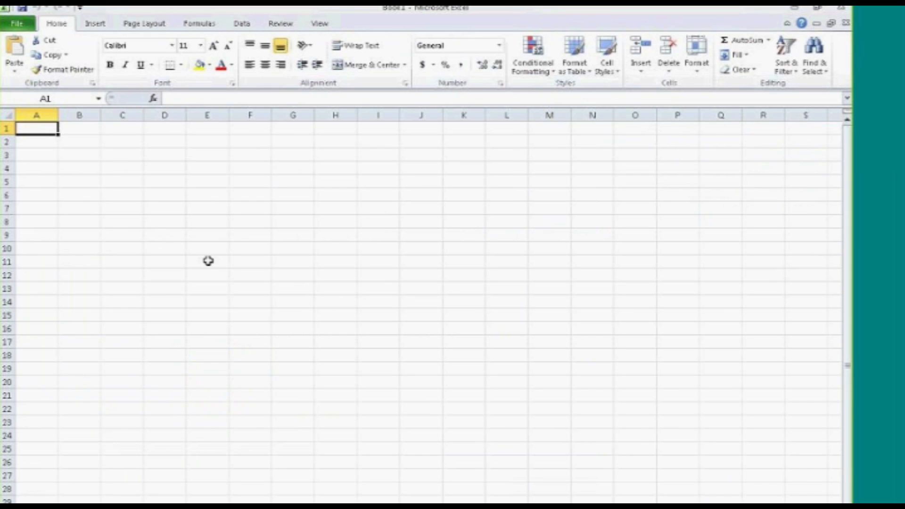
pyautogui.click(281, 24)
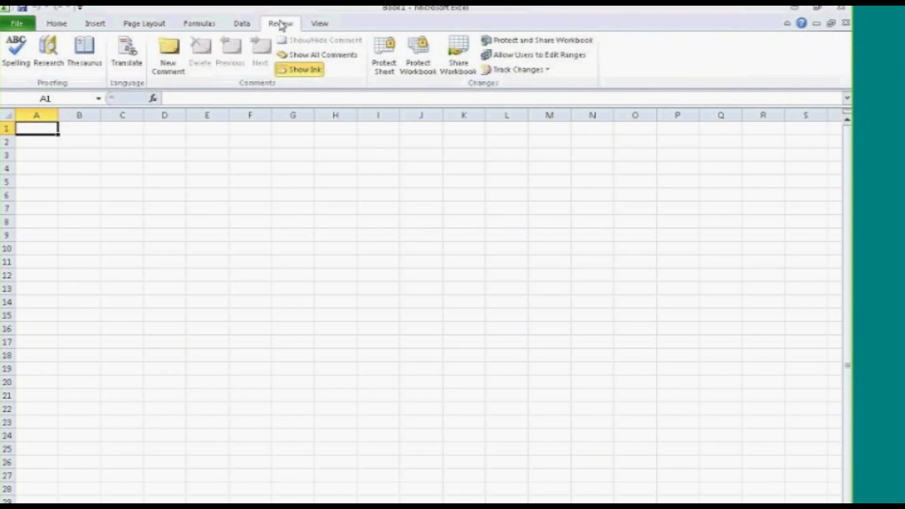
pyautogui.click(19, 23)
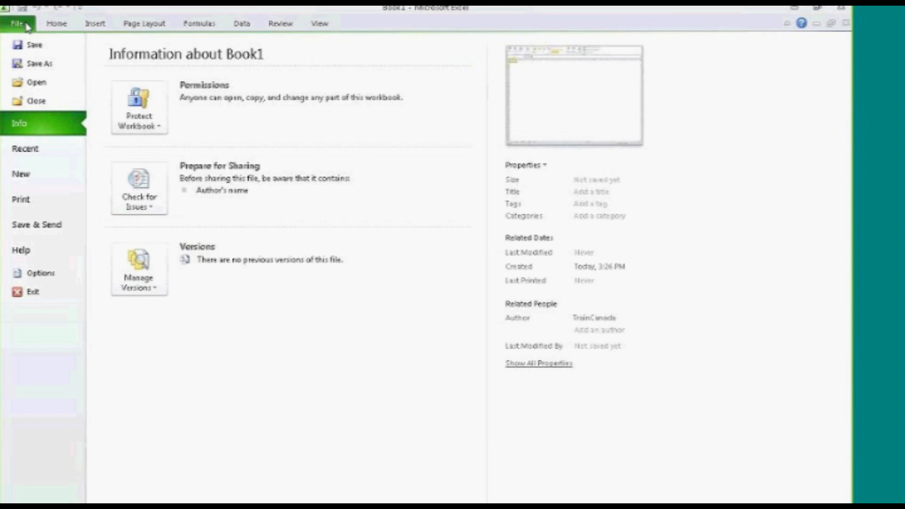
pyautogui.click(57, 23)
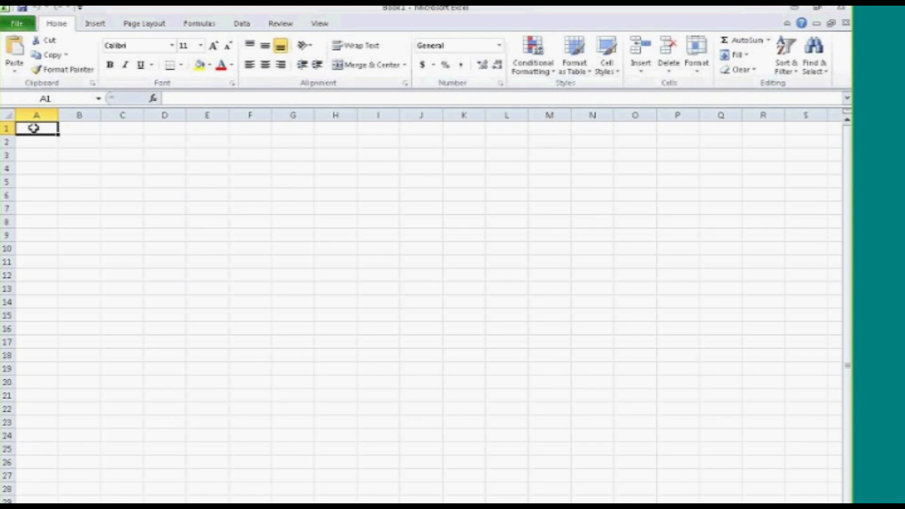
# Enter the headers Products in A1 and Jan in B1, and extend the month series through Mar in D1
pyautogui.write('Products')
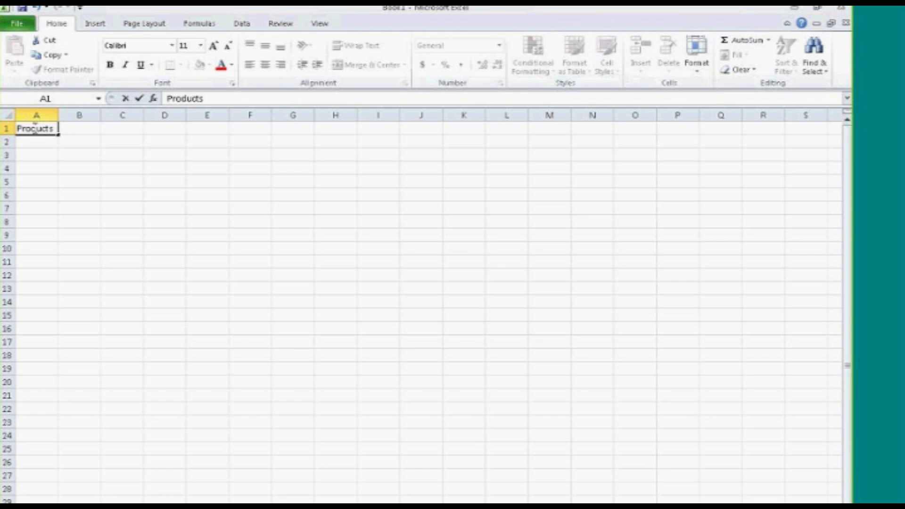
pyautogui.press('Tab')
pyautogui.write('Jan')
pyautogui.press('Tab')
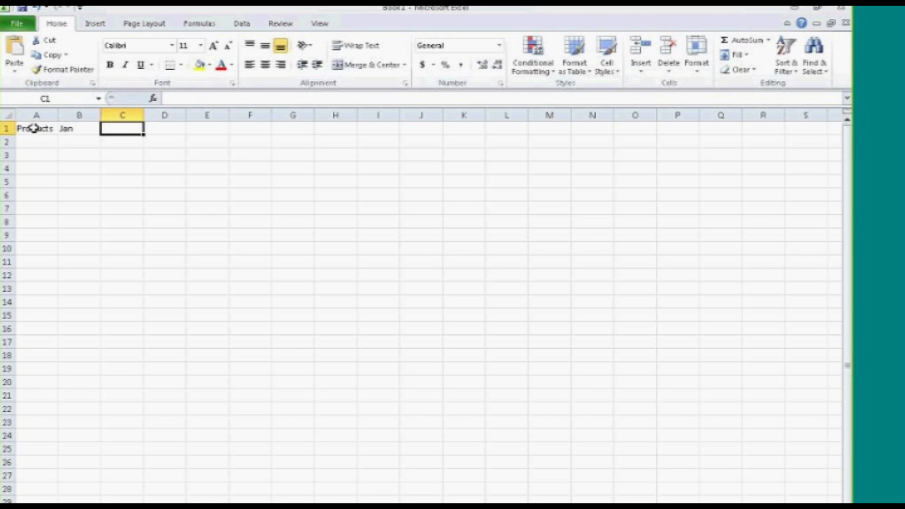
pyautogui.click(78, 129)
pyautogui.moveTo(101, 135); pyautogui.dragTo(165, 134)
# List the products DVD, CD and 8 Tracks in cells A2 to A4
pyautogui.click(34, 141)
pyautogui.write('DVD')
pyautogui.press('Return')
pyautogui.write('CD')
pyautogui.press('Return')
pyautogui.write('8 Tracks')
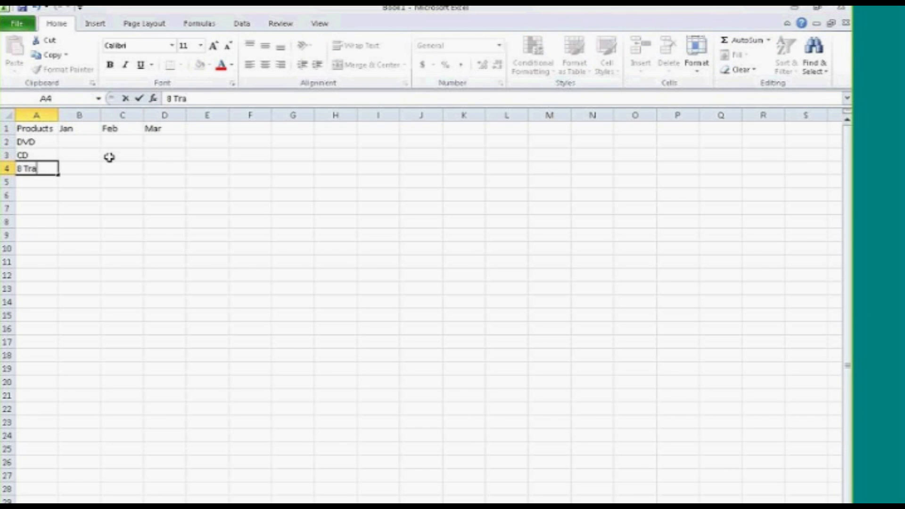
pyautogui.press('Return')
# Enter 50, 60 and 70 as the Jan values in B2:B4 and copy them across to the Feb and Mar columns
pyautogui.click(80, 142)
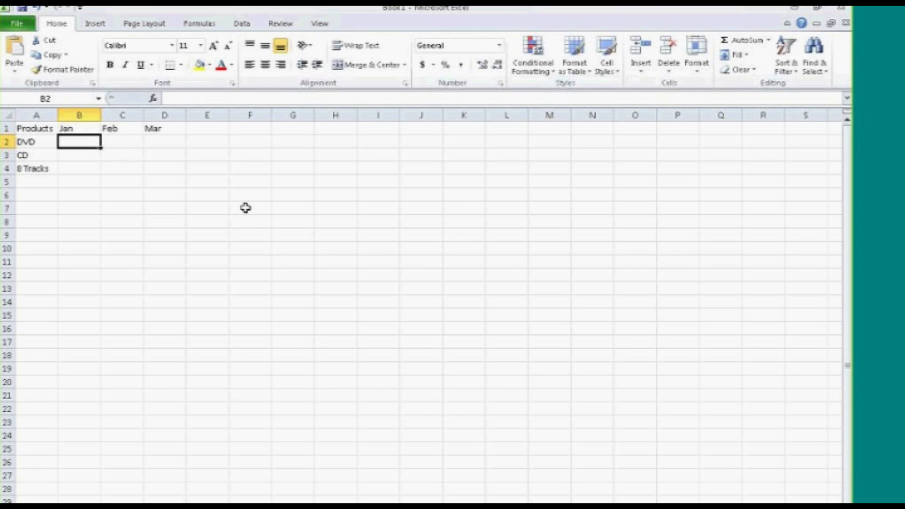
pyautogui.write('50')
pyautogui.press('Return')
pyautogui.write('60')
pyautogui.press('Return')
pyautogui.write('70')
pyautogui.press('Return')
pyautogui.moveTo(94, 144); pyautogui.dragTo(83, 174)
pyautogui.click(83, 172)
pyautogui.moveTo(83, 137); pyautogui.dragTo(187, 175)
# Format the range A1:D4 as a table with headers, using a blue banded table style
pyautogui.moveTo(60, 128); pyautogui.dragTo(163, 170)
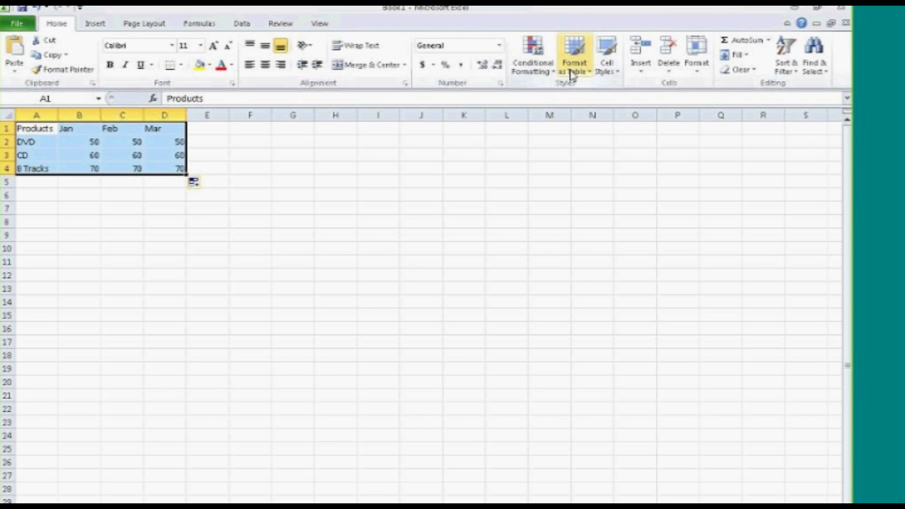
pyautogui.click(574, 54)
pyautogui.click(584, 265)
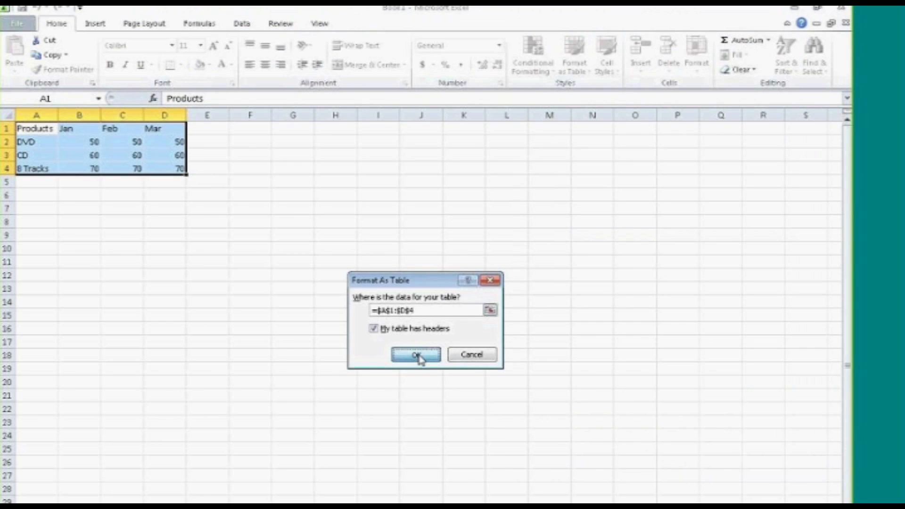
pyautogui.click(414, 354)
# Save the workbook as Book1.xlsx in the Documents library and close Excel to return to OneNote
pyautogui.click(17, 23)
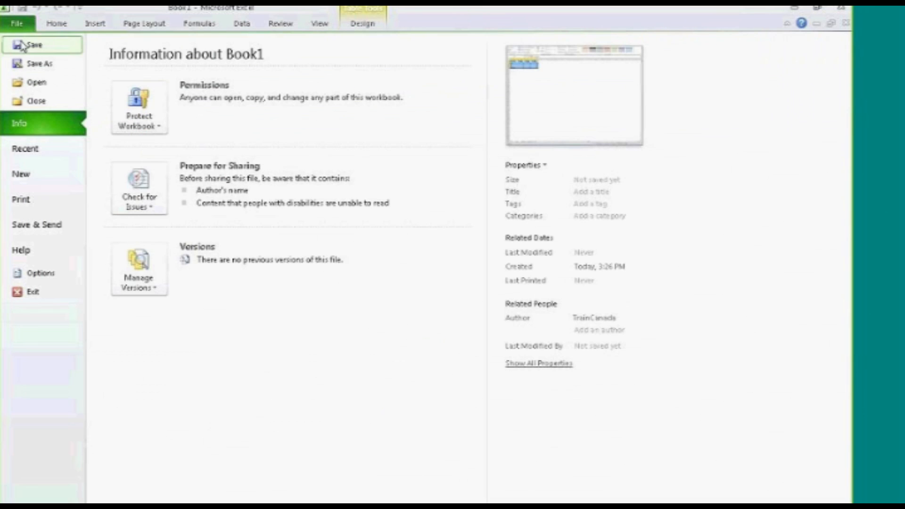
pyautogui.click(35, 63)
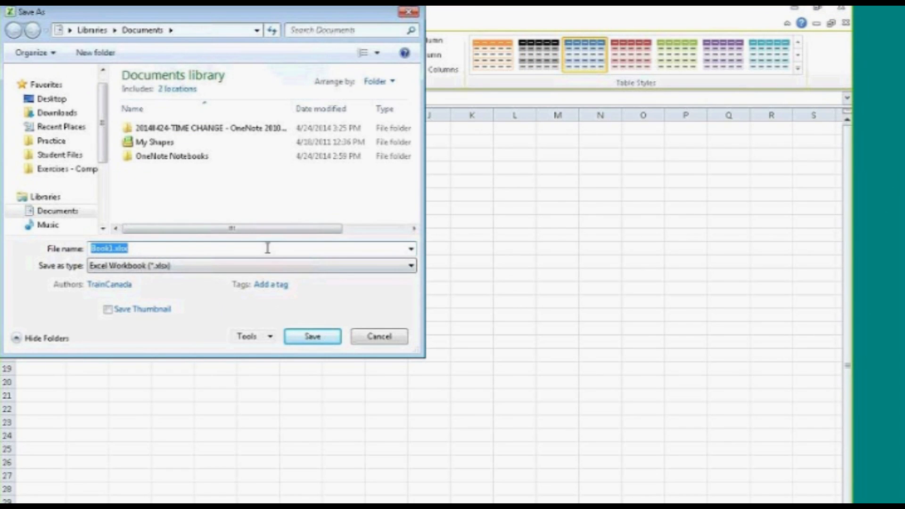
pyautogui.click(312, 337)
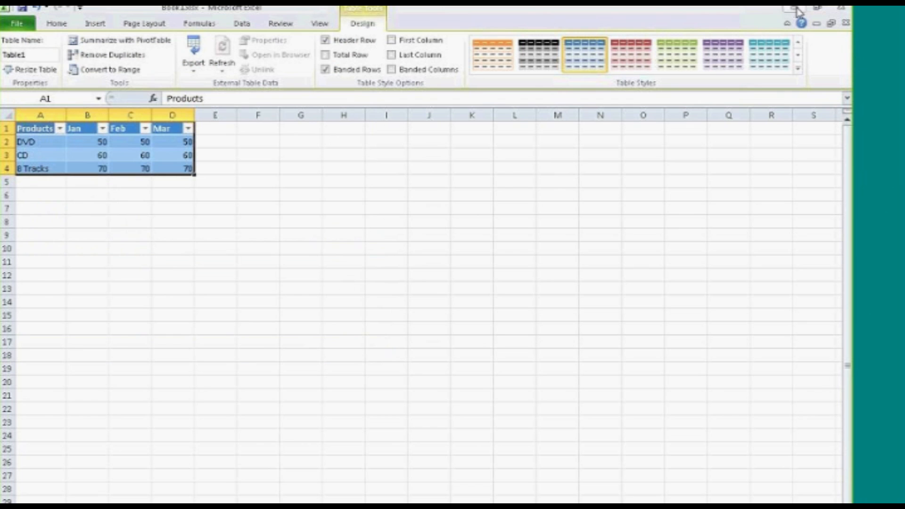
pyautogui.click(842, 9)
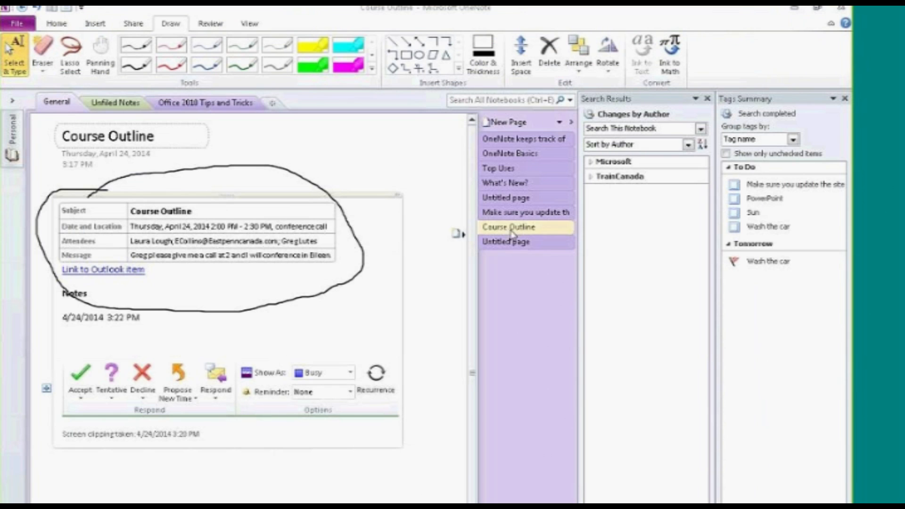
# Add a new page to the General section and attach Book1.xlsx from the Documents library to it
pyautogui.click(524, 124)
pyautogui.click(64, 194)
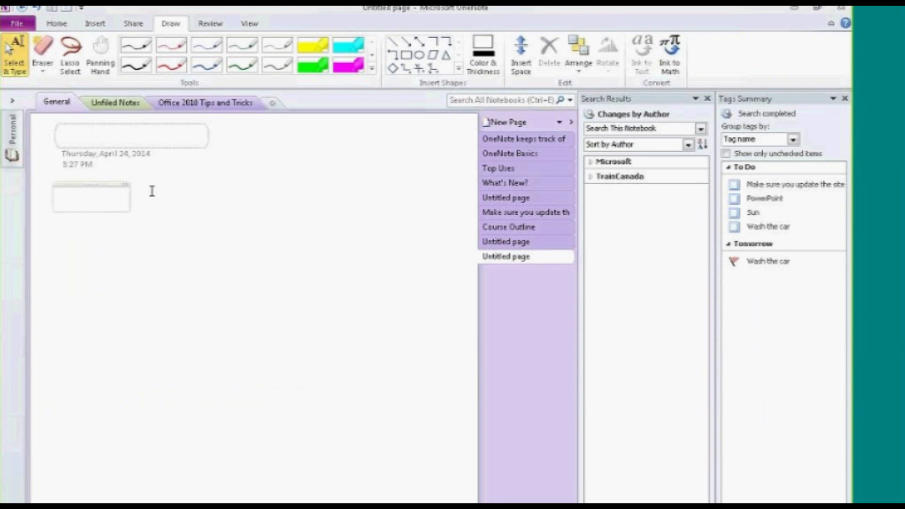
pyautogui.click(95, 24)
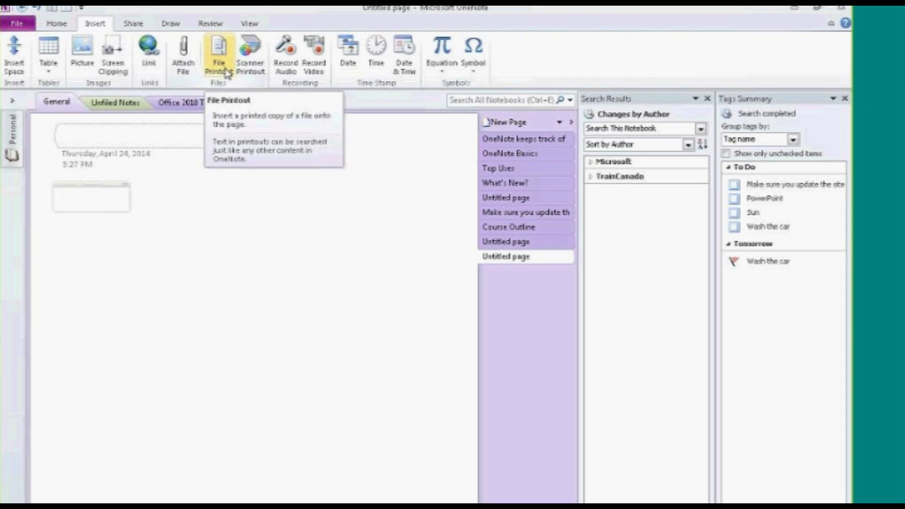
pyautogui.click(183, 52)
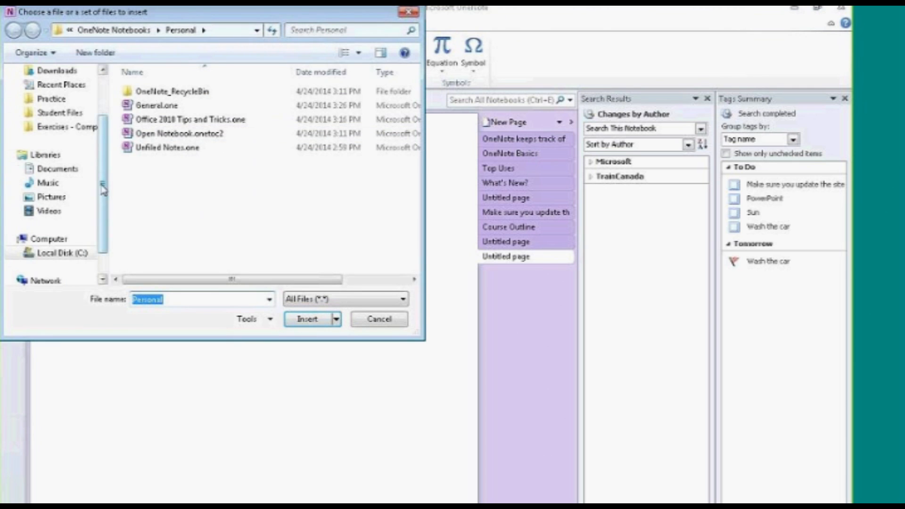
pyautogui.click(58, 169)
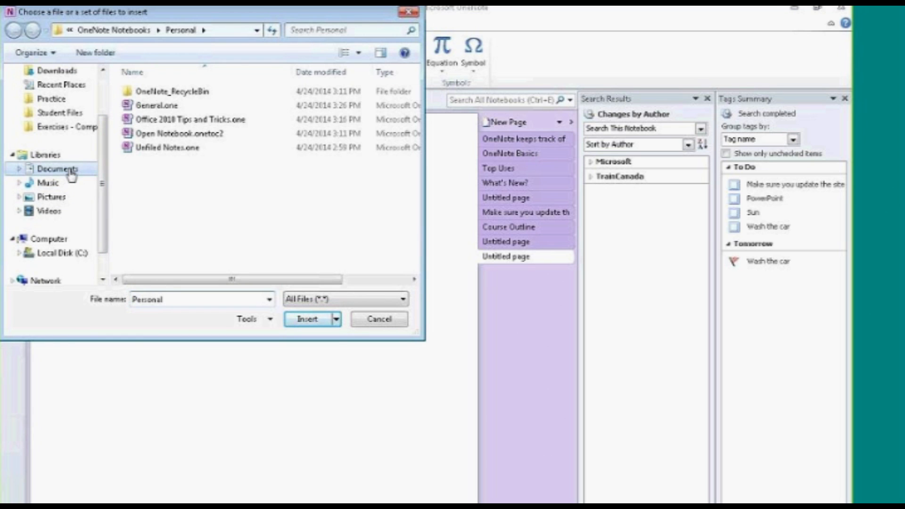
pyautogui.click(154, 169)
pyautogui.click(309, 320)
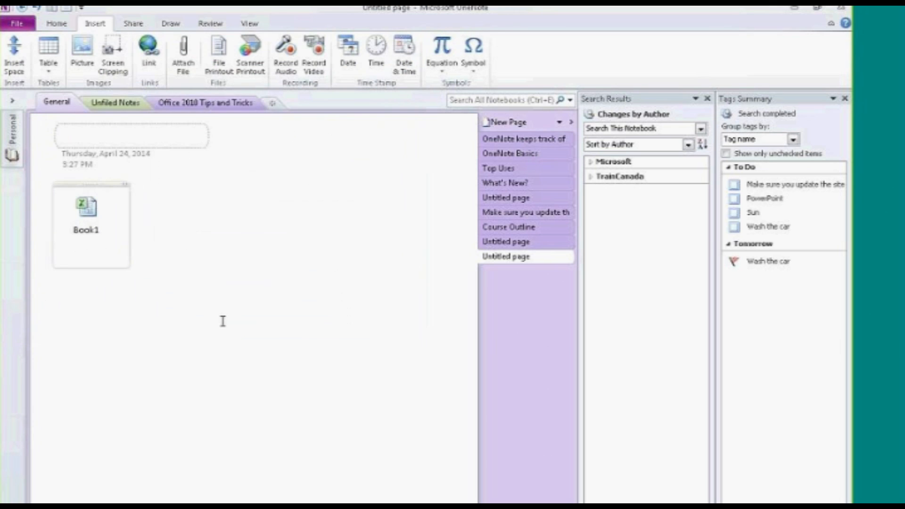
# Insert a file printout of Book1.xlsx from the Documents library beneath the attached file
pyautogui.click(219, 57)
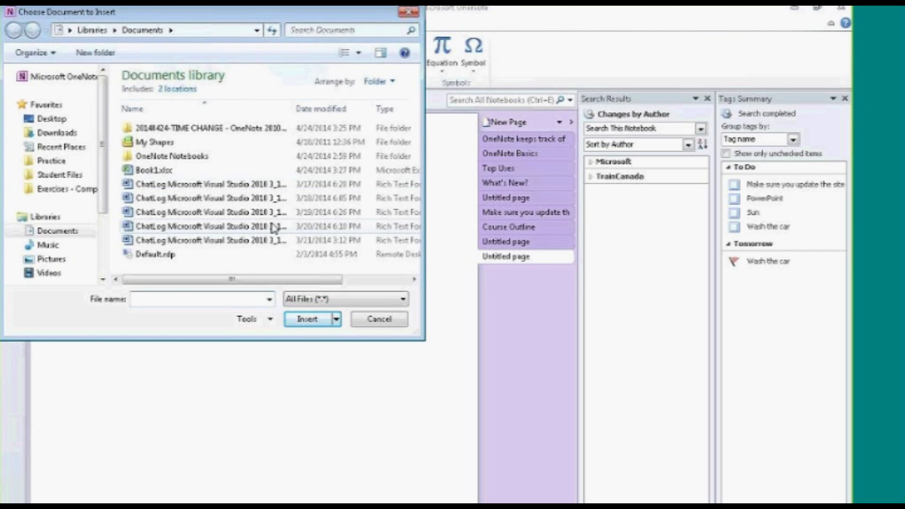
pyautogui.click(154, 169)
pyautogui.click(307, 320)
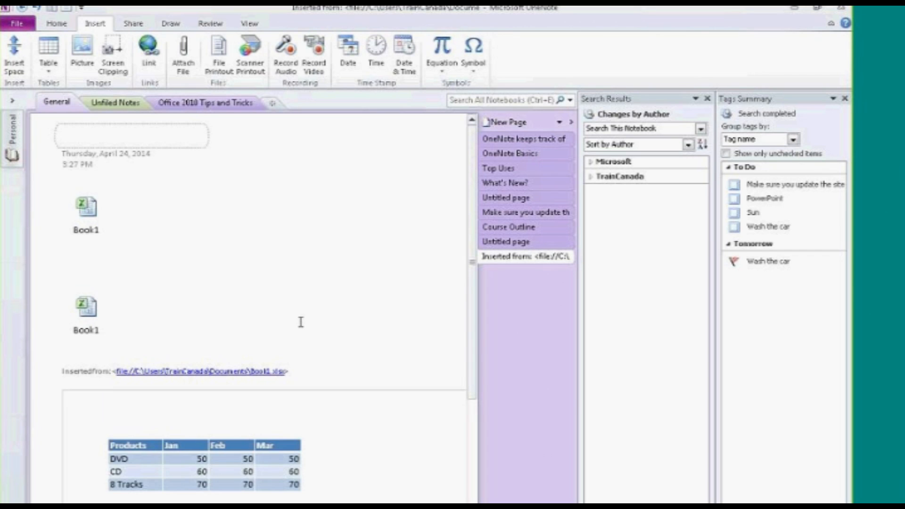
# Close the search results and the tags summary to give the page more room
pyautogui.click(707, 99)
pyautogui.click(844, 99)
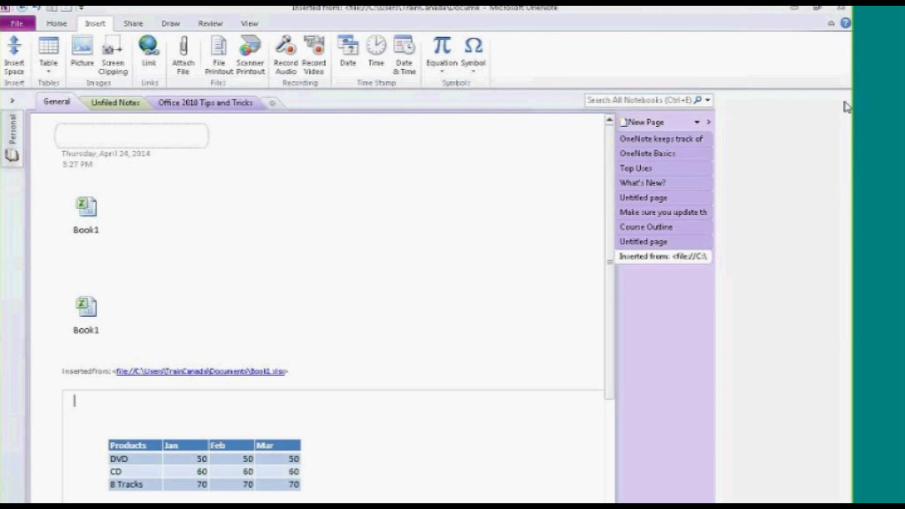
pyautogui.moveTo(746, 243); pyautogui.dragTo(747, 298)
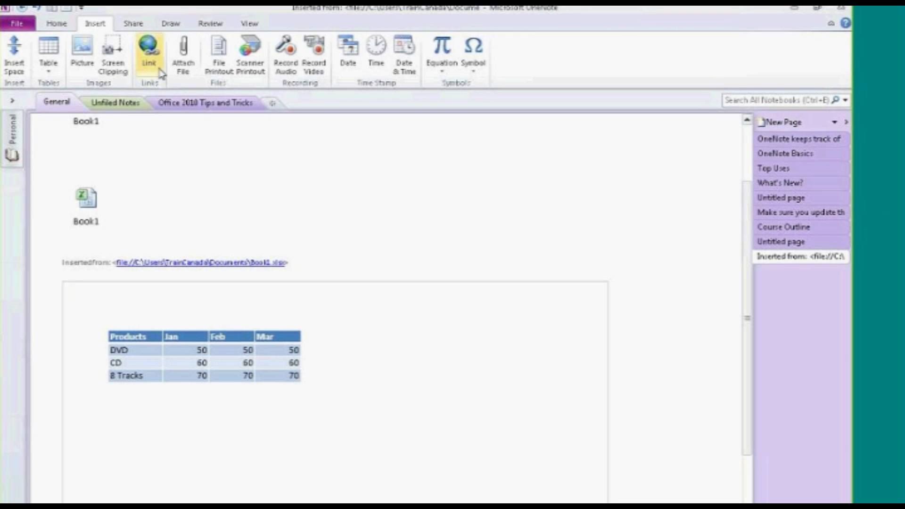
# Review the notebook information and the available settings for the Personal notebook
pyautogui.click(56, 24)
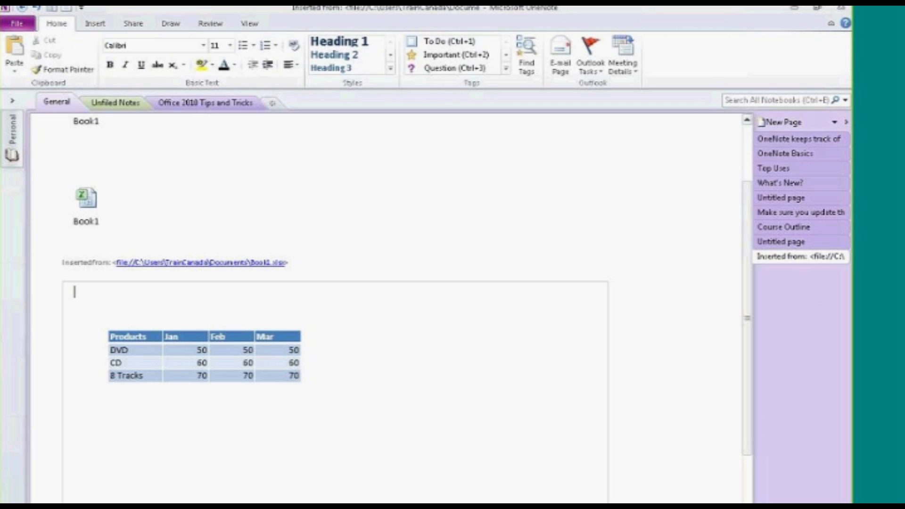
pyautogui.click(19, 25)
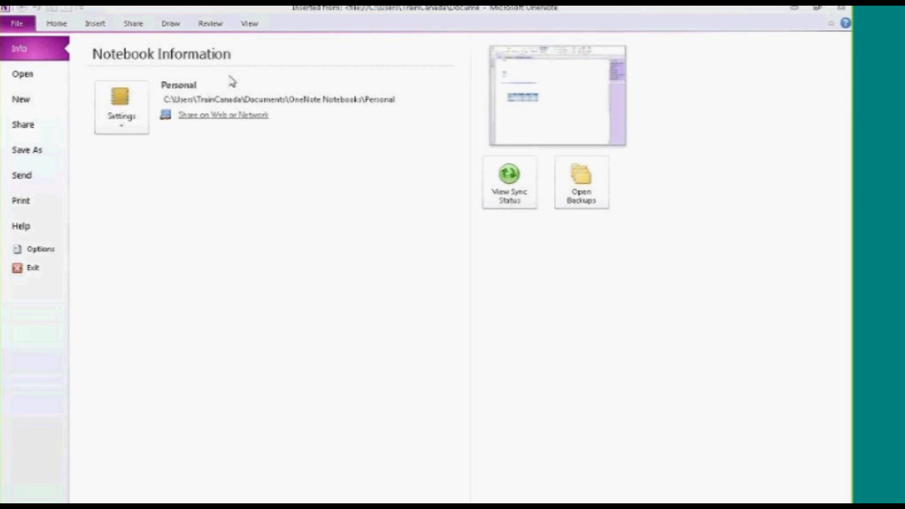
pyautogui.click(129, 125)
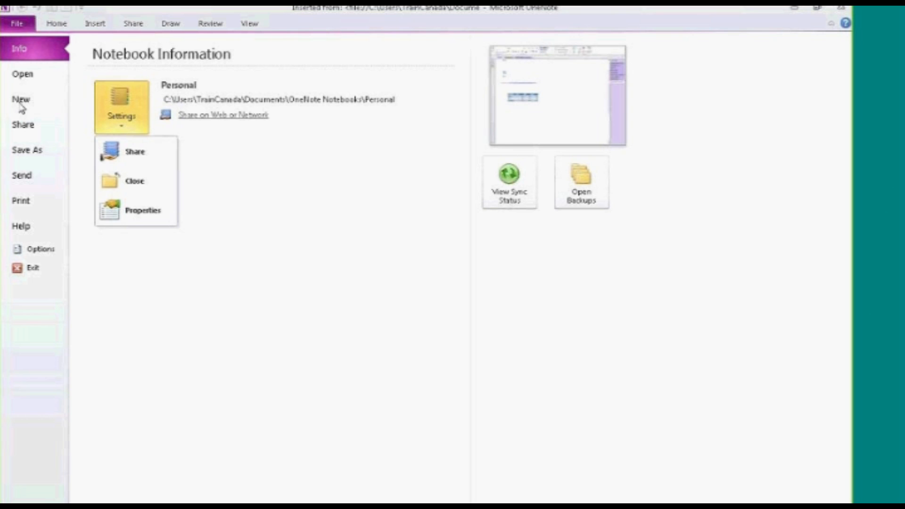
pyautogui.click(178, 295)
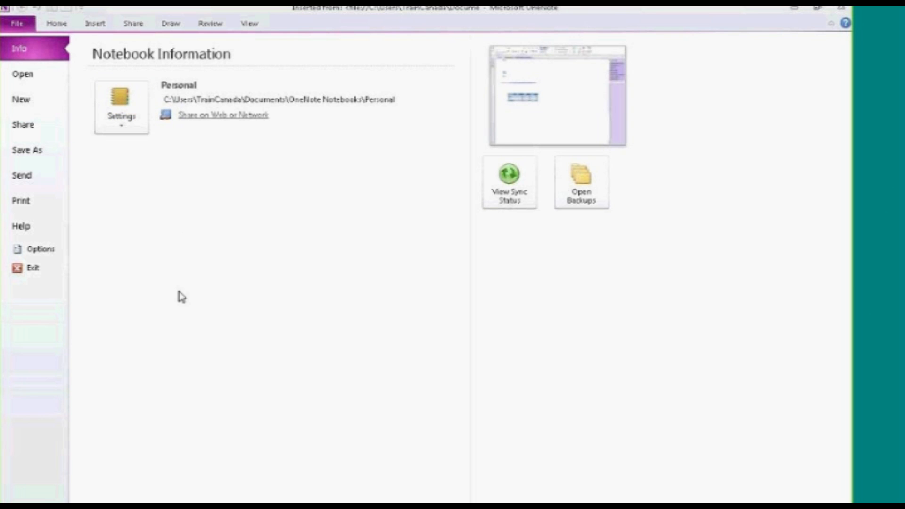
# Create a new notebook named TrainCanada stored on My Computer in the default OneNote Notebooks folder
pyautogui.click(18, 101)
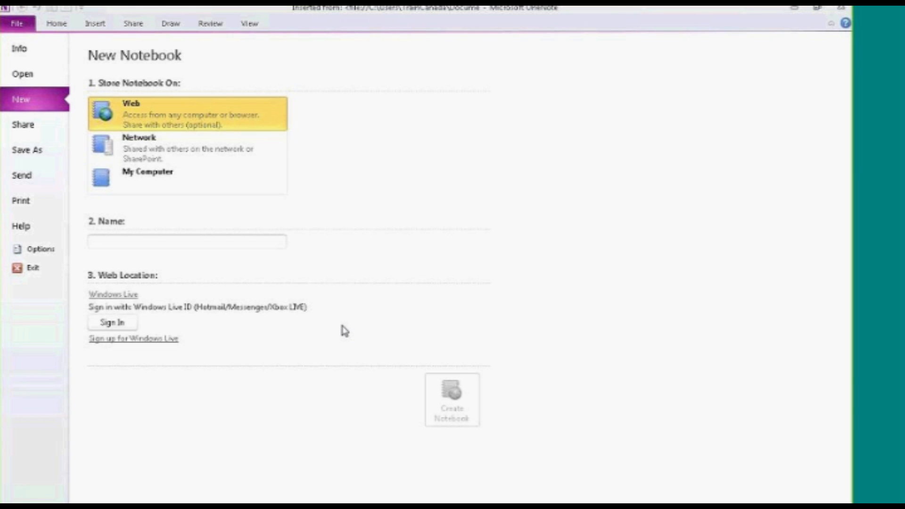
pyautogui.click(139, 175)
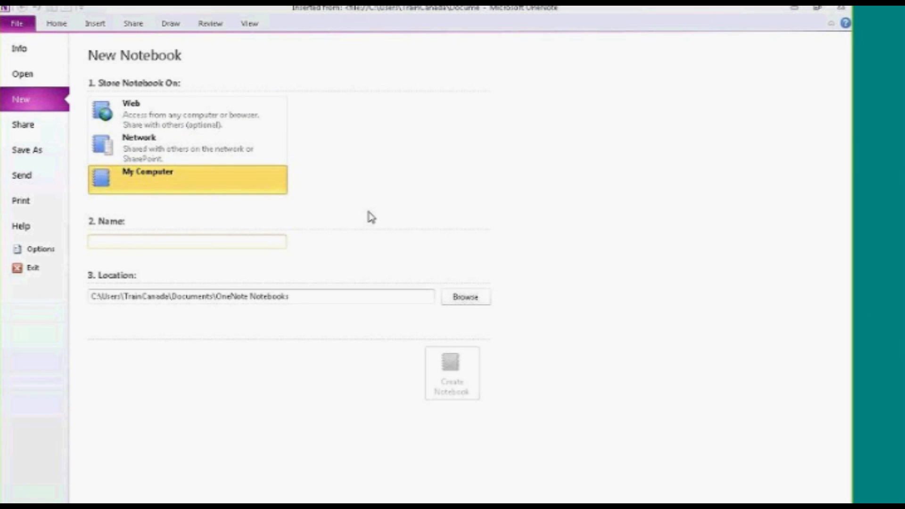
pyautogui.write('TrainCanada')
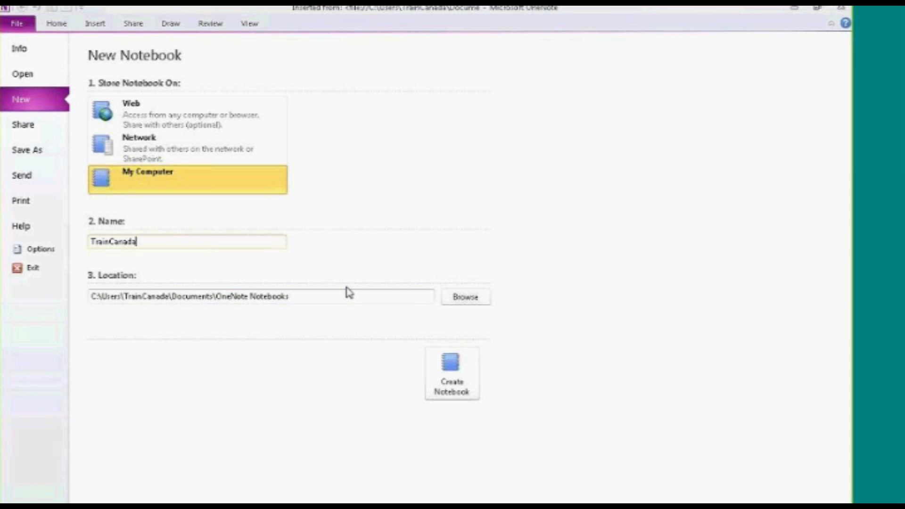
pyautogui.click(455, 383)
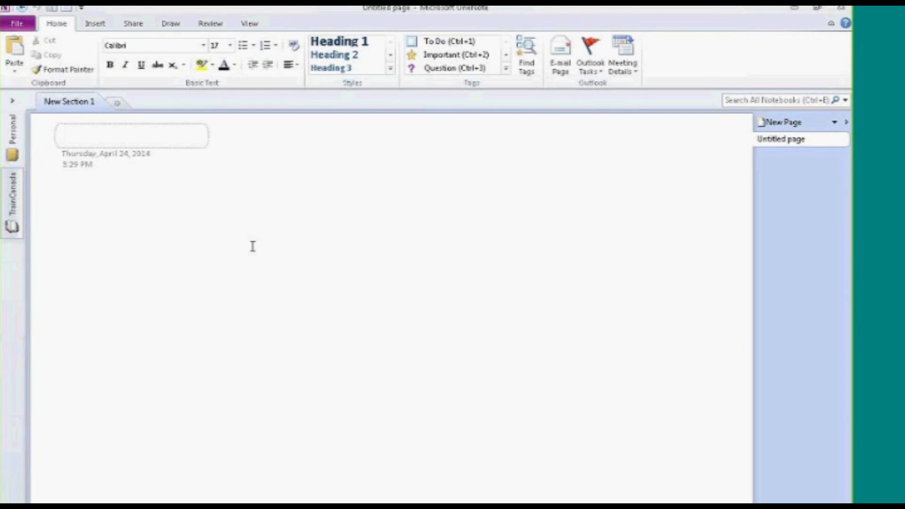
# Rename the new notebook's first section as Tips and Tricks With the Phone
pyautogui.doubleClick(72, 105)
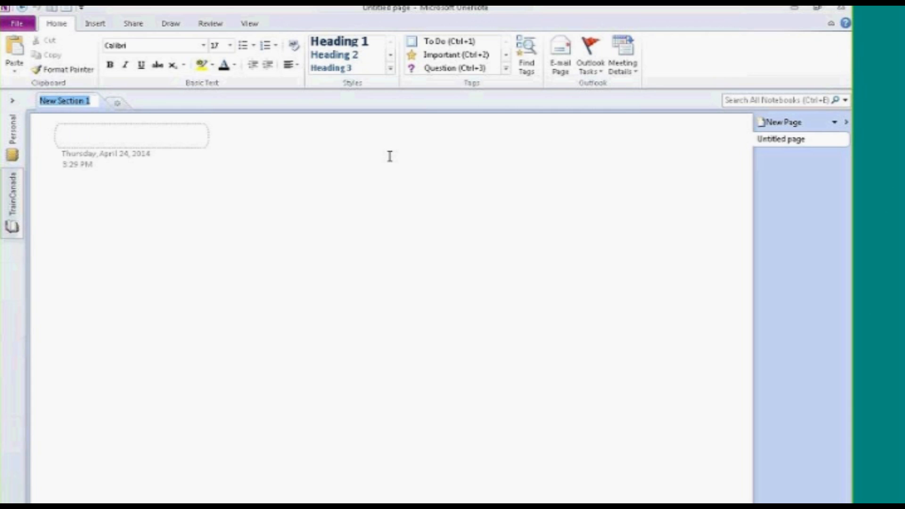
pyautogui.write('Tips and Trick')
pyautogui.write('s With the')
pyautogui.write(' Phone')
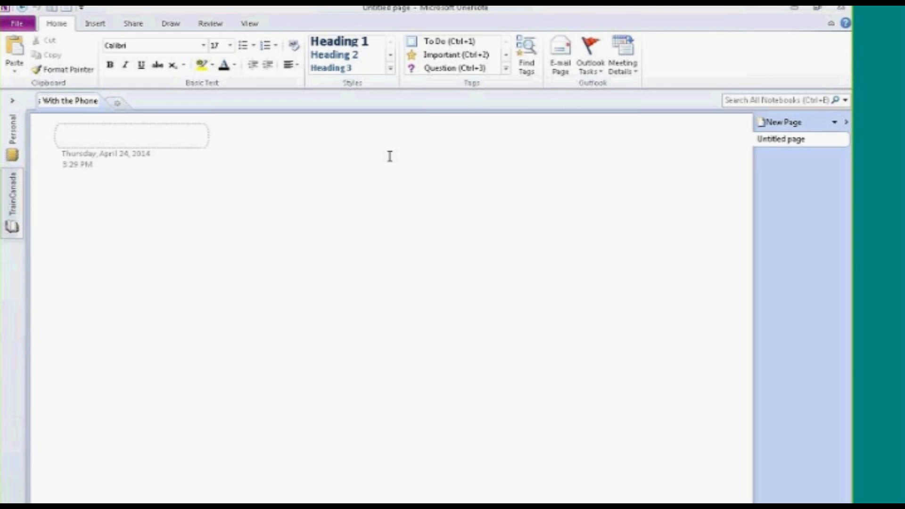
pyautogui.press('Return')
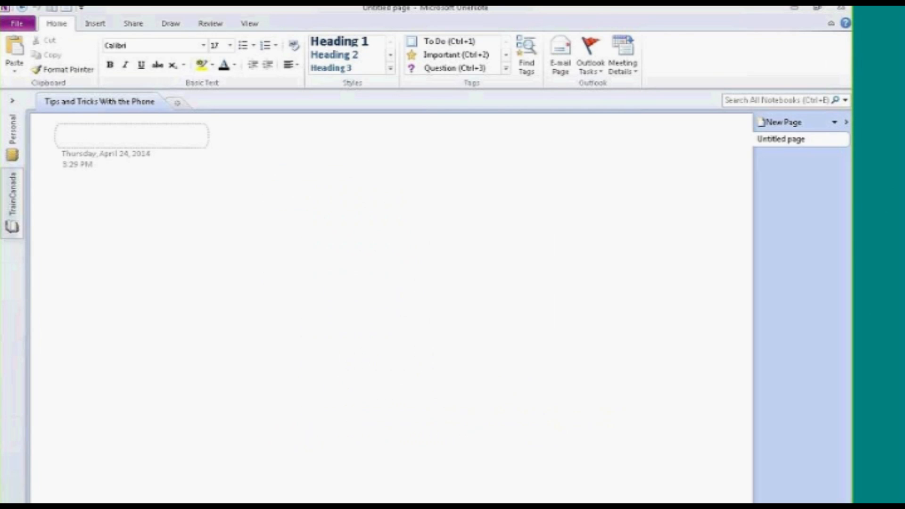
# Show the notebook information and select the file path of the Personal notebook
pyautogui.click(13, 26)
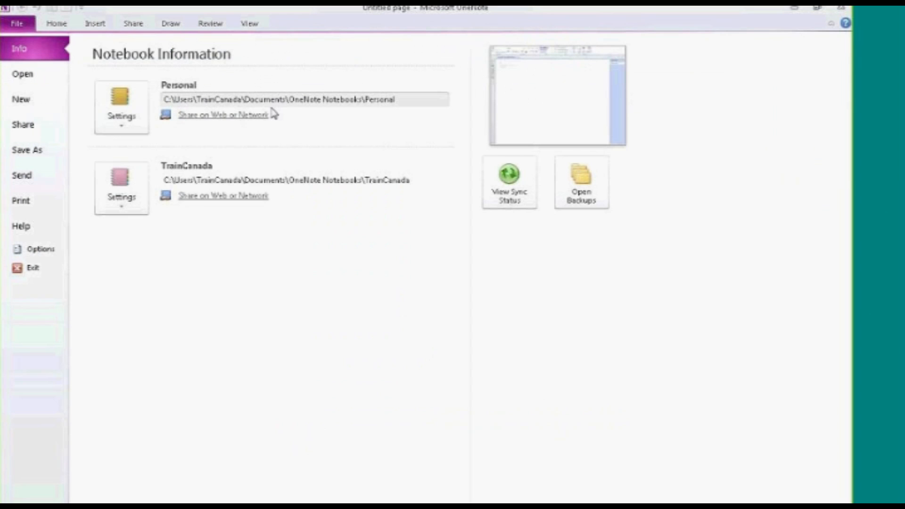
pyautogui.click(332, 101)
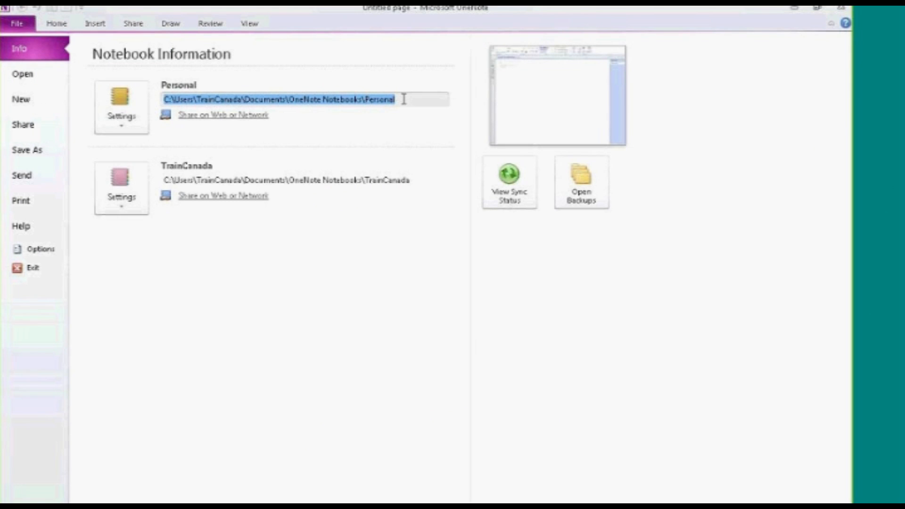
# Select the TrainCanada notebook's file path, and add a new section named Office Projects to that notebook
pyautogui.click(400, 178)
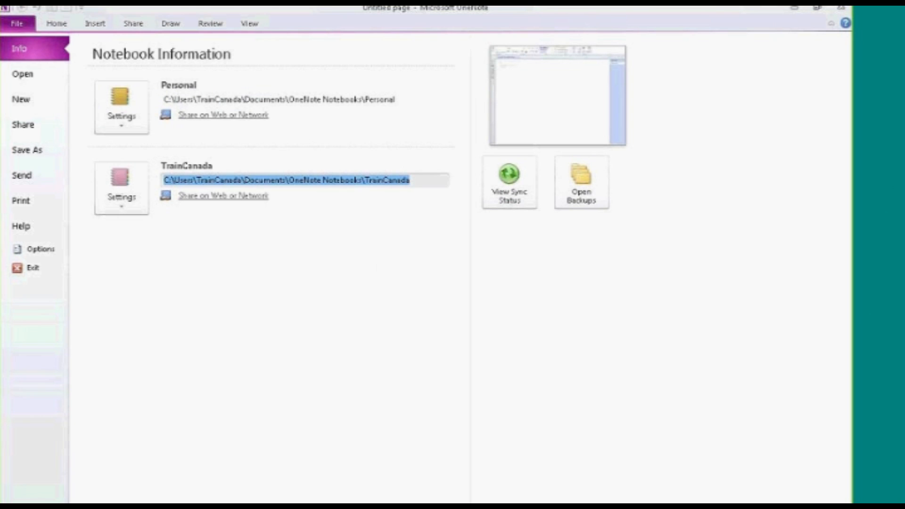
pyautogui.click(56, 23)
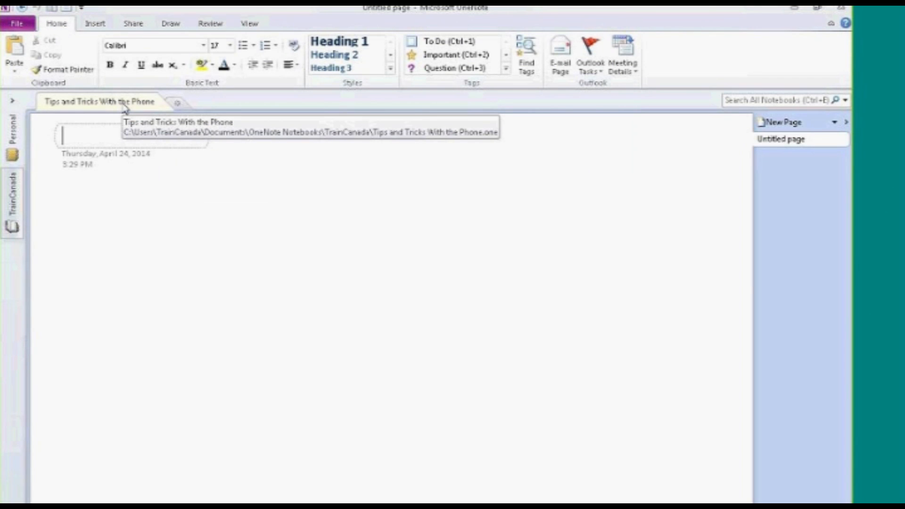
pyautogui.click(180, 105)
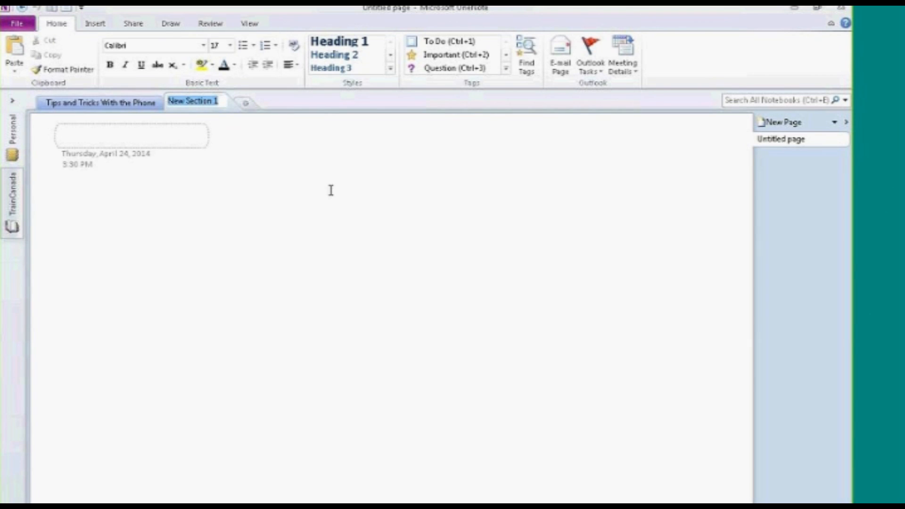
pyautogui.write('Office Por')
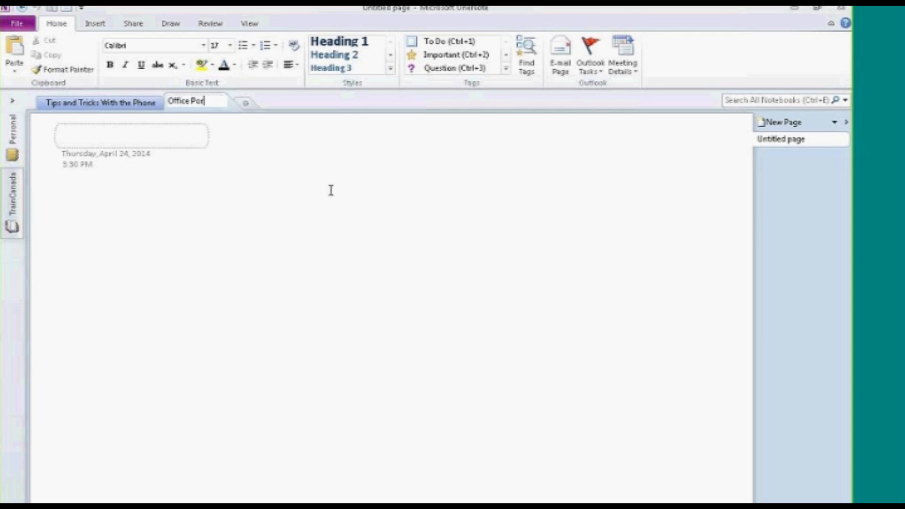
pyautogui.write('ojects')
pyautogui.press('Return')
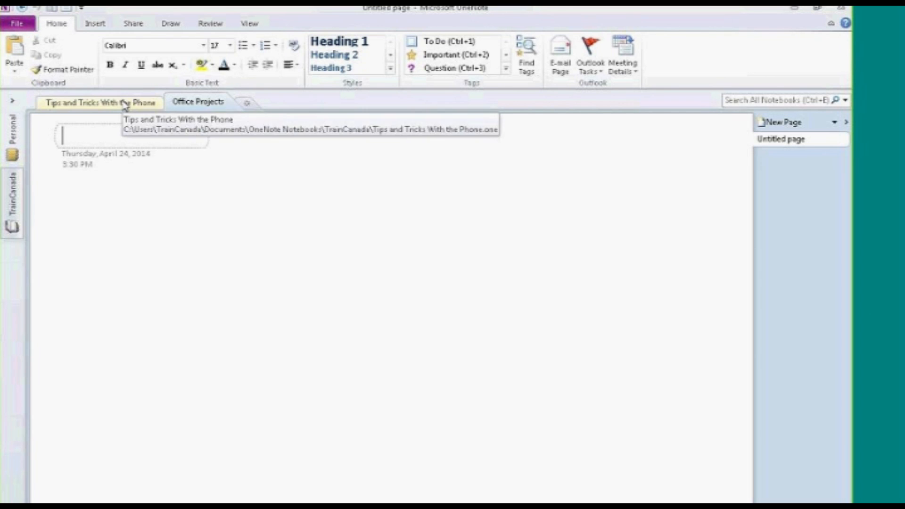
# Create a new section group named Office 2010 in the TrainCanada notebook
pyautogui.rightClick(201, 106)
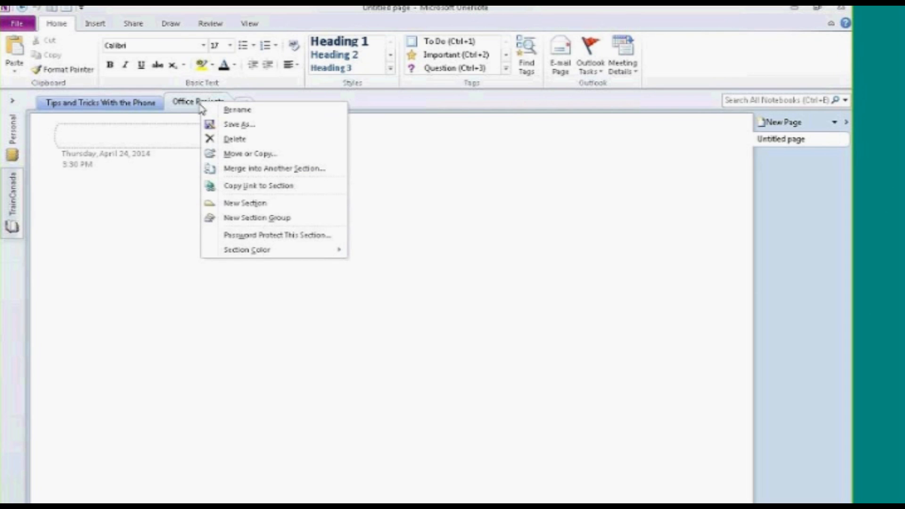
pyautogui.click(294, 221)
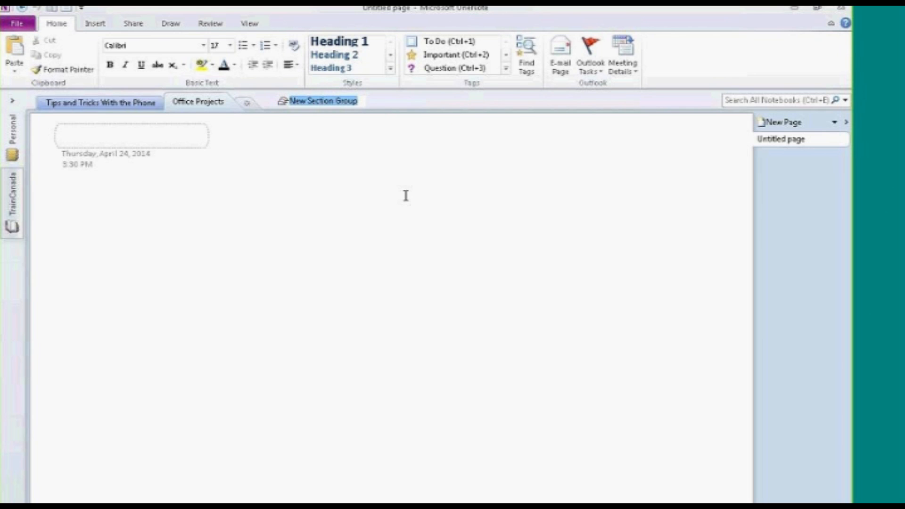
pyautogui.write('Office 2010')
pyautogui.press('Return')
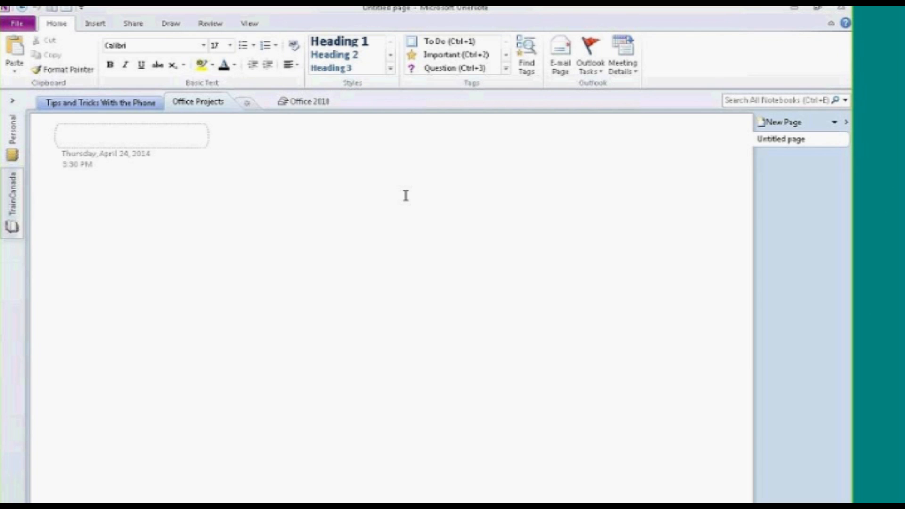
# Add a second section group named Office 2013 beside the Office 2010 group
pyautogui.rightClick(398, 103)
pyautogui.click(434, 124)
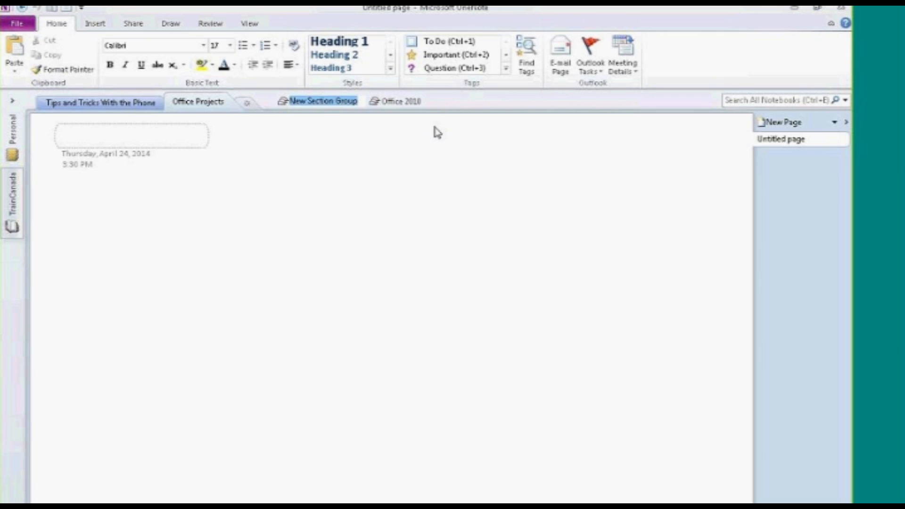
pyautogui.write('Office')
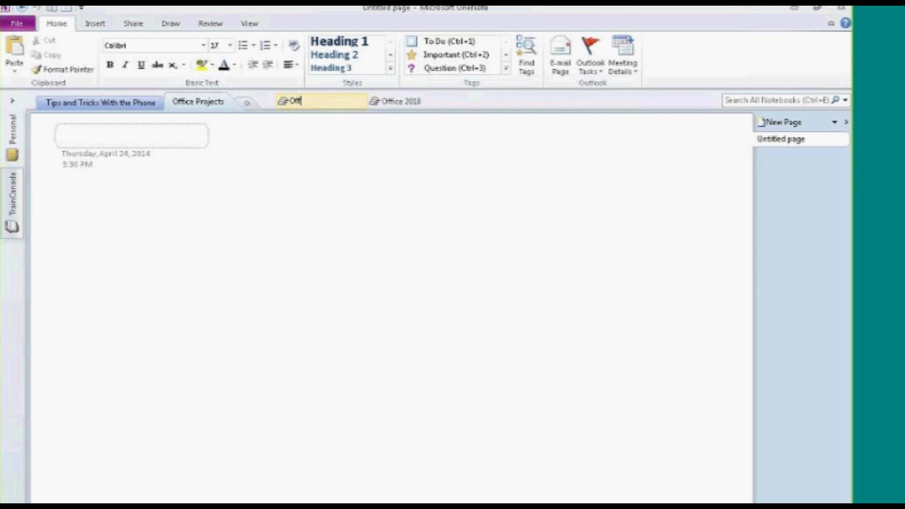
pyautogui.write('2013')
pyautogui.press('Return')
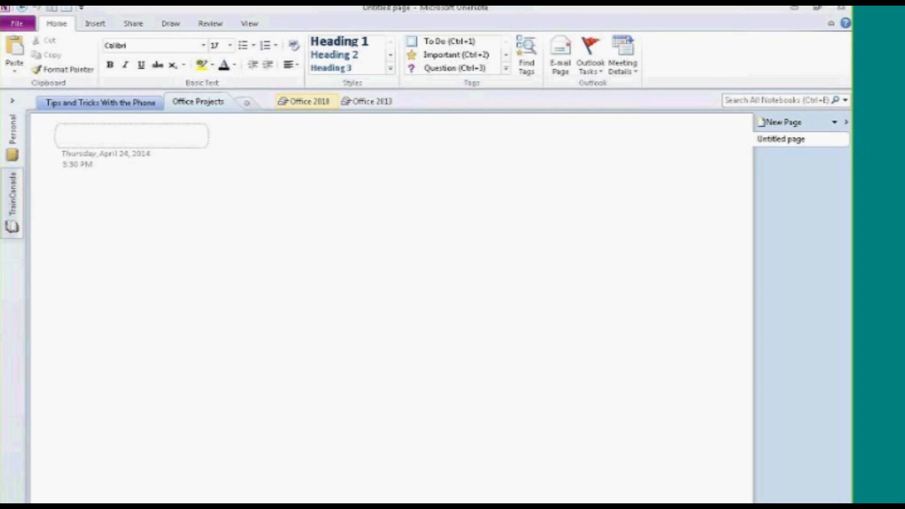
# Open the Office 2010 section group and create its first section, named Word
pyautogui.click(306, 104)
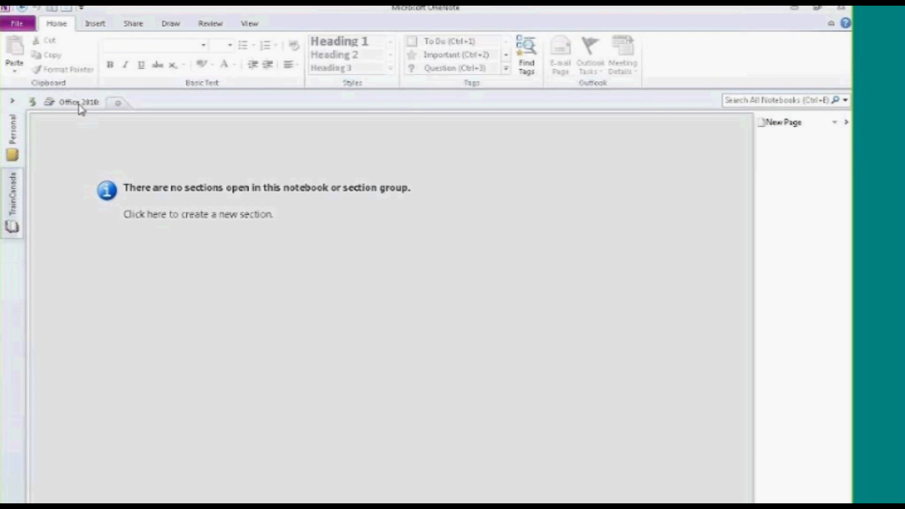
pyautogui.click(123, 108)
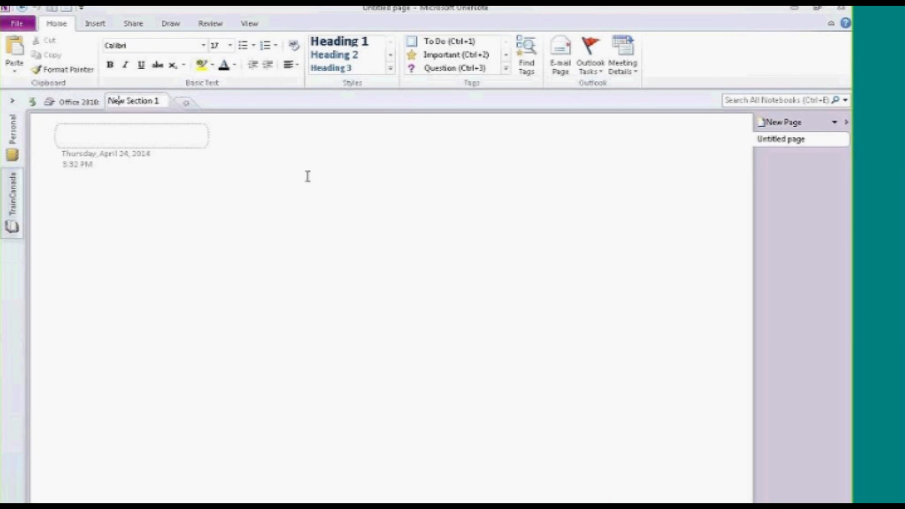
pyautogui.write('Word')
pyautogui.press('BackSpace')
pyautogui.press('BackSpace')
pyautogui.press('BackSpace')
pyautogui.press('BackSpace')
pyautogui.press('BackSpace')
pyautogui.press('BackSpace')
pyautogui.press('Delete')
pyautogui.press('Delete')
pyautogui.press('Delete')
pyautogui.press('Delete')
pyautogui.press('Delete')
pyautogui.press('Delete')
pyautogui.press('Delete')
pyautogui.press('Delete')
pyautogui.press('Delete')
pyautogui.press('Delete')
pyautogui.press('Delete')
pyautogui.write('Word')
# Add two more sections, named Excel and PowerPoint, to the Office 2010 section group
pyautogui.click(187, 102)
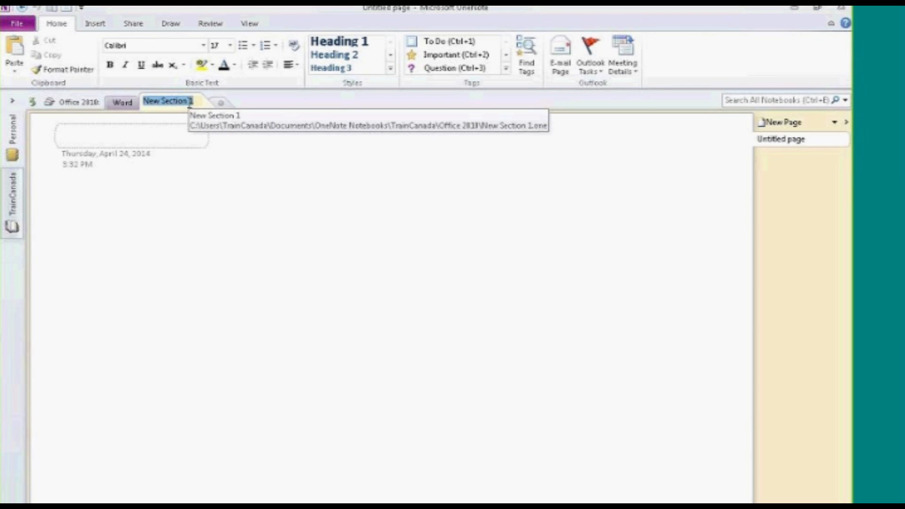
pyautogui.write('Excel')
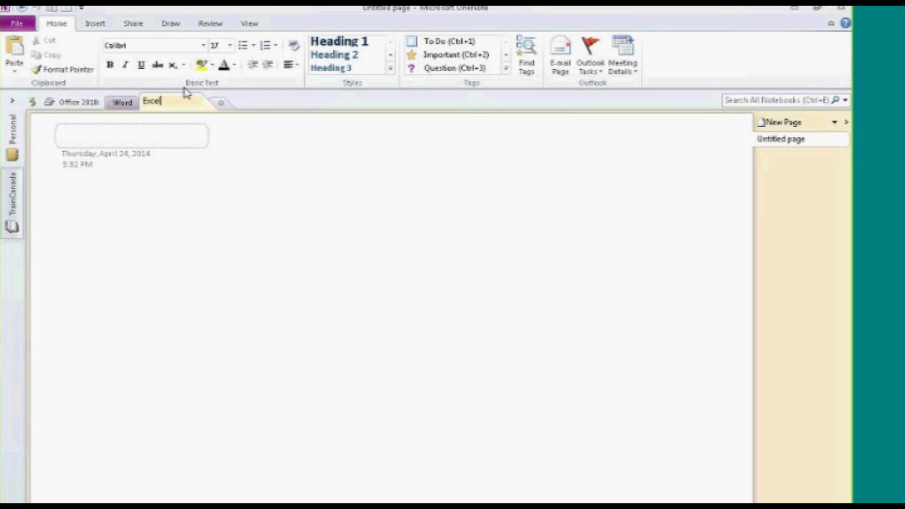
pyautogui.click(222, 104)
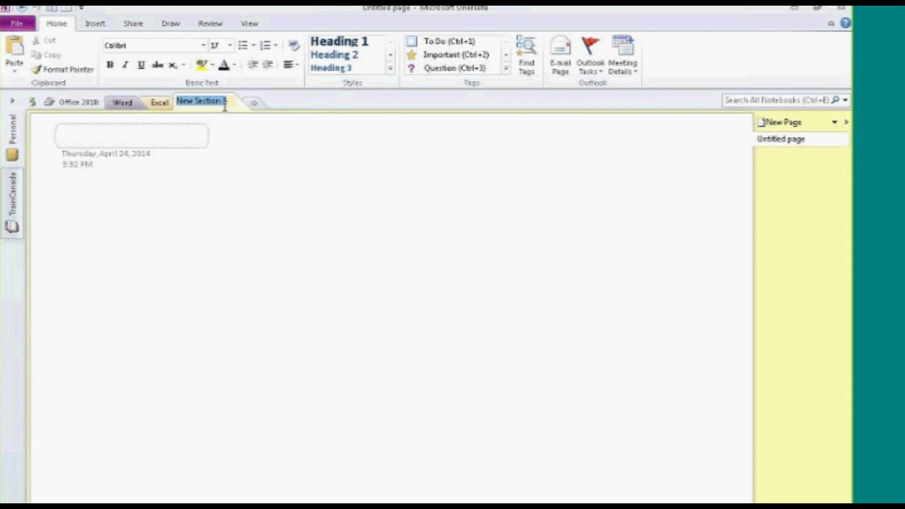
pyautogui.write('PowerP')
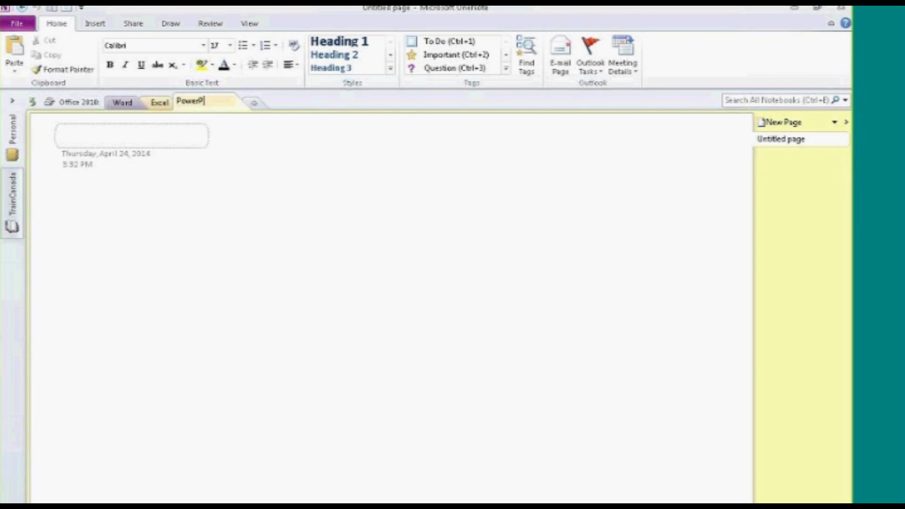
pyautogui.write('oint')
pyautogui.press('Return')
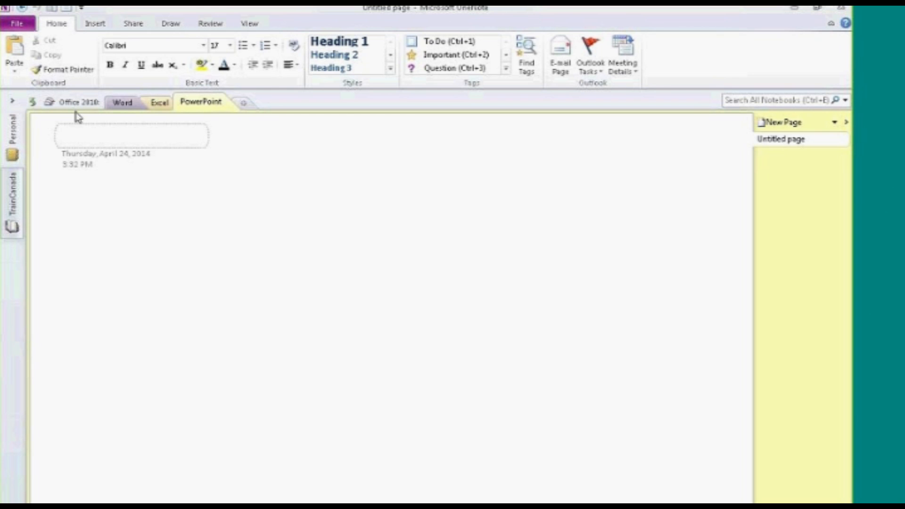
# View the Word, Excel and PowerPoint sections, go up to the notebook's top level, and reopen the Office 2010 section group
pyautogui.click(124, 106)
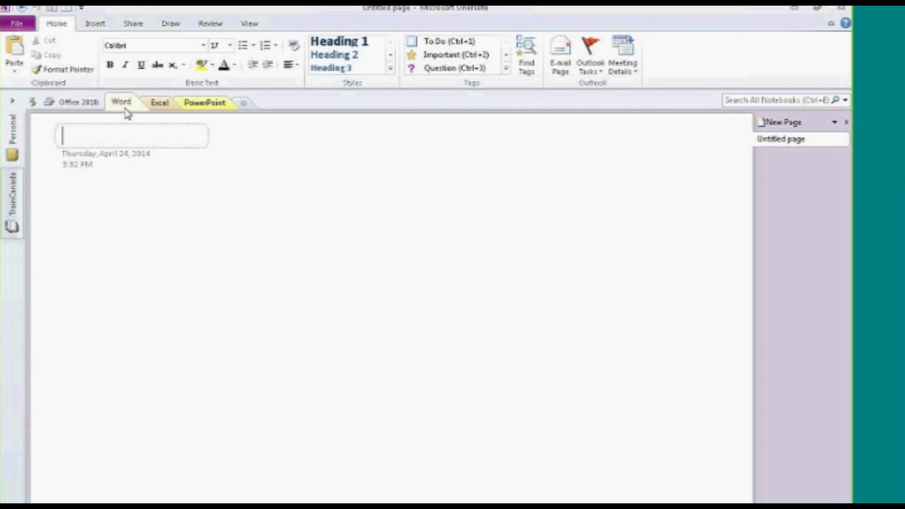
pyautogui.click(158, 104)
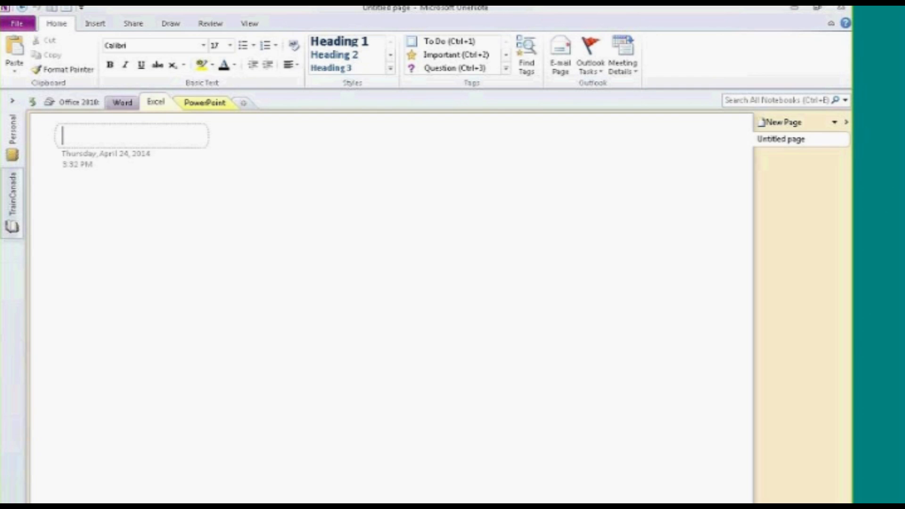
pyautogui.click(205, 105)
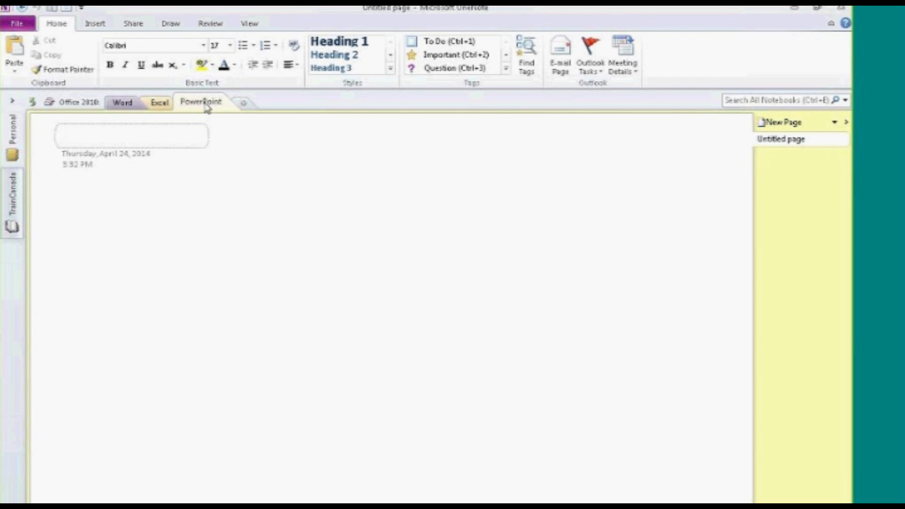
pyautogui.click(34, 105)
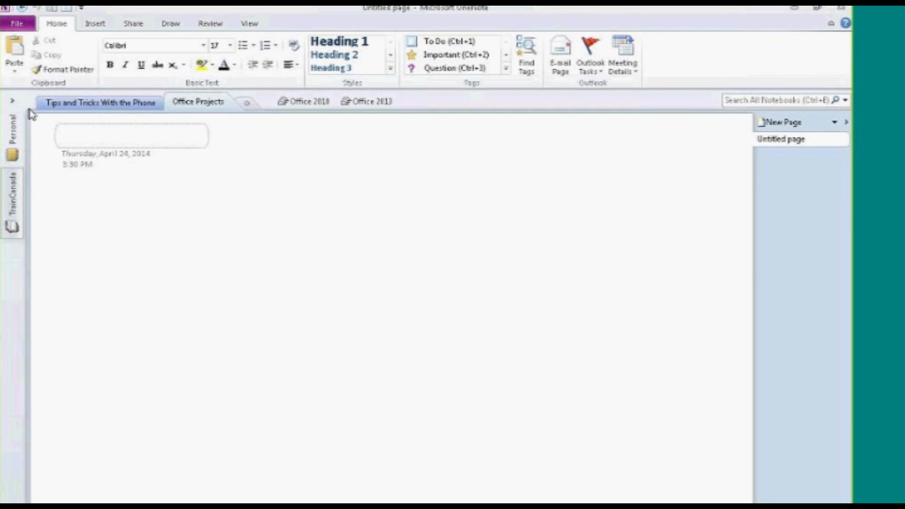
pyautogui.click(372, 102)
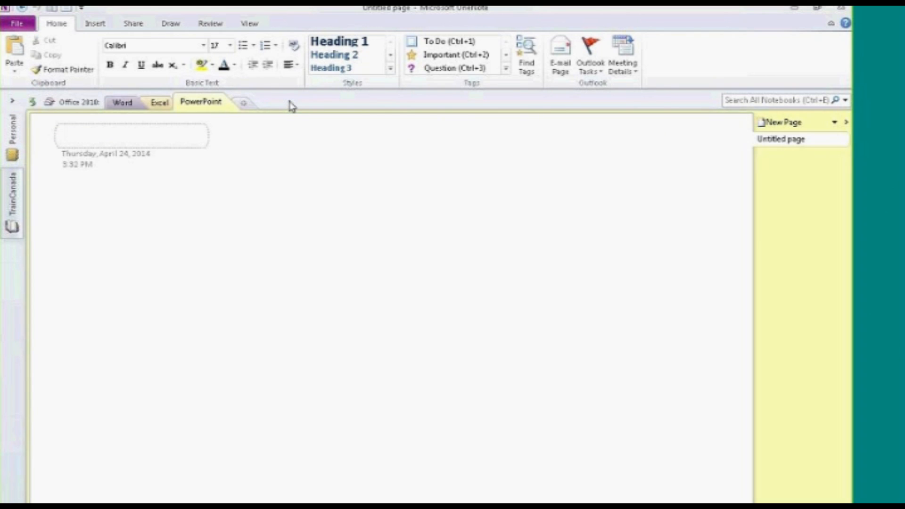
pyautogui.rightClick(200, 103)
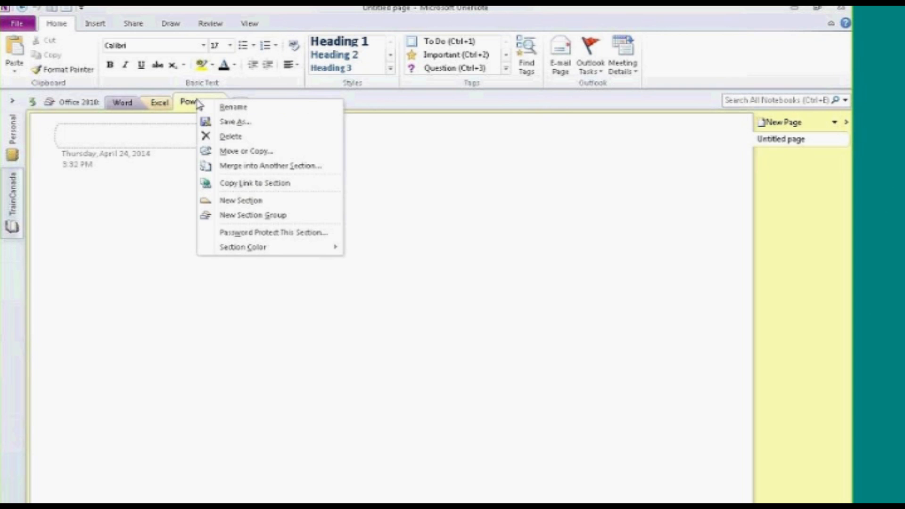
pyautogui.click(262, 154)
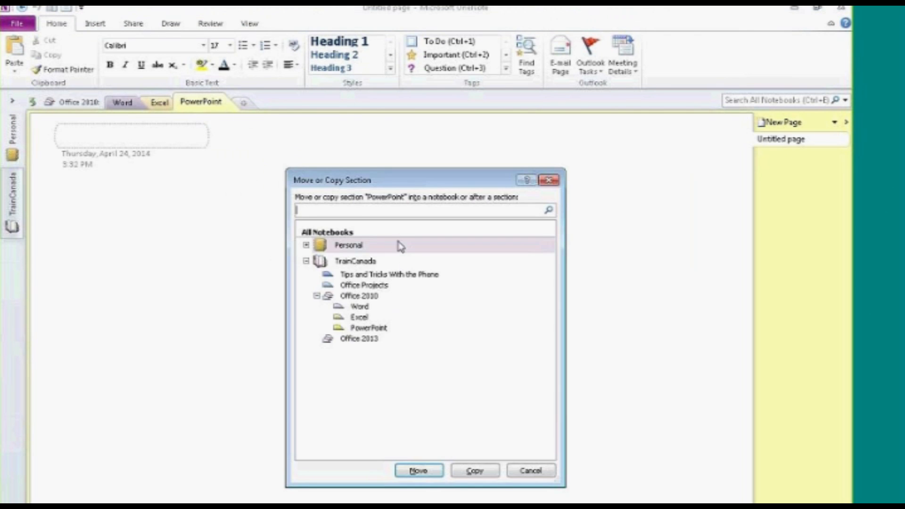
pyautogui.click(348, 340)
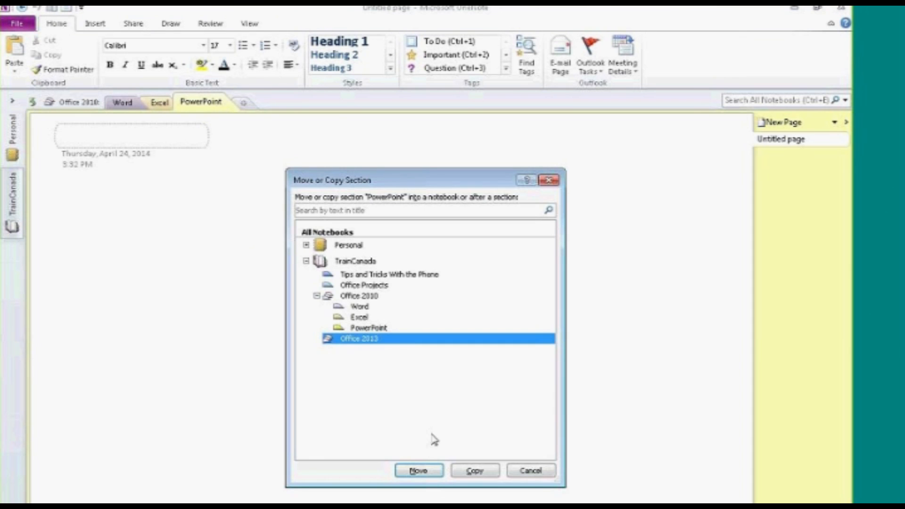
pyautogui.click(532, 471)
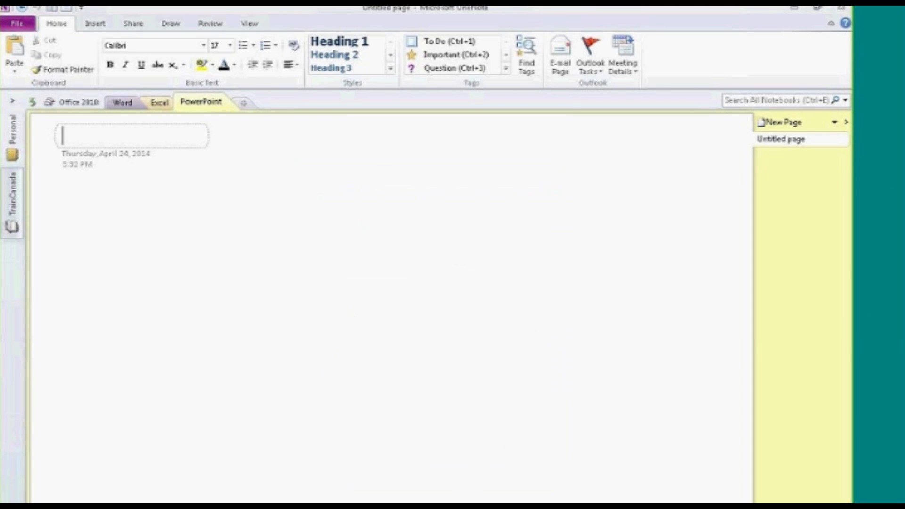
# Switch between the Word, PowerPoint and Excel sections, and go back up to the TrainCanada notebook's top level
pyautogui.click(120, 104)
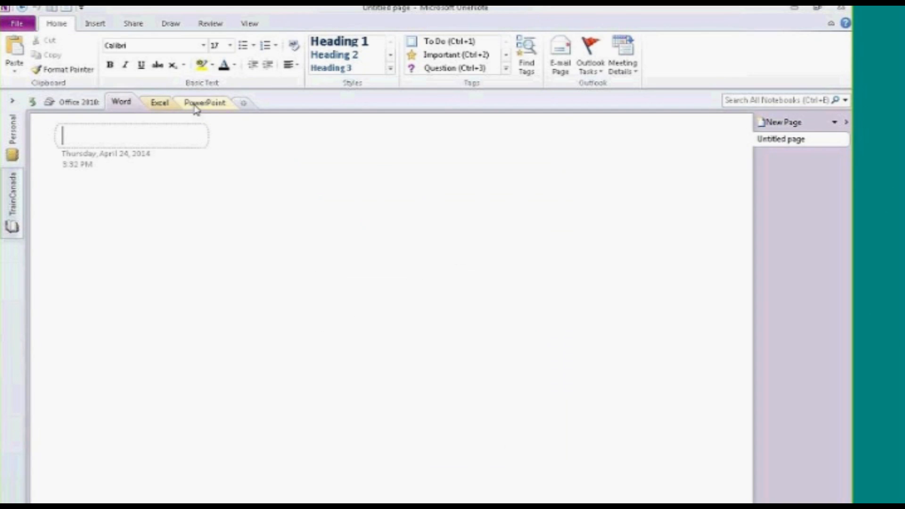
pyautogui.click(198, 104)
pyautogui.click(122, 103)
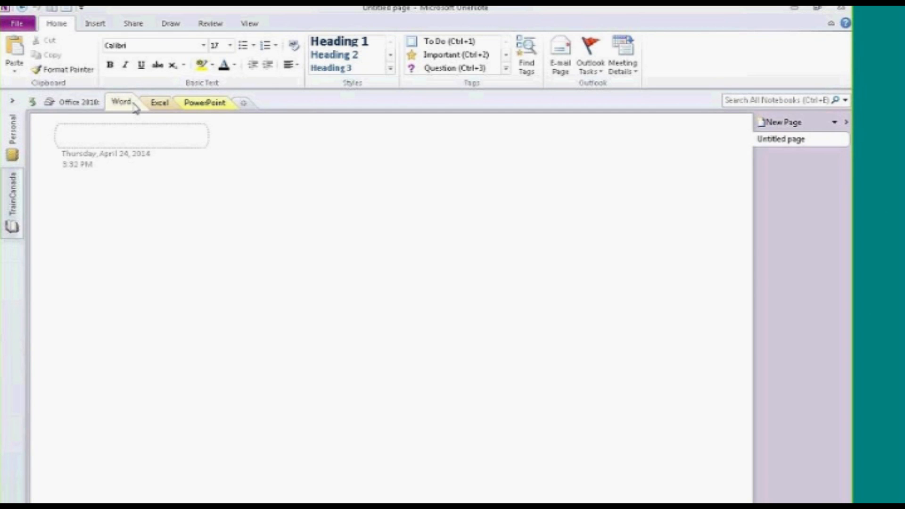
pyautogui.click(158, 103)
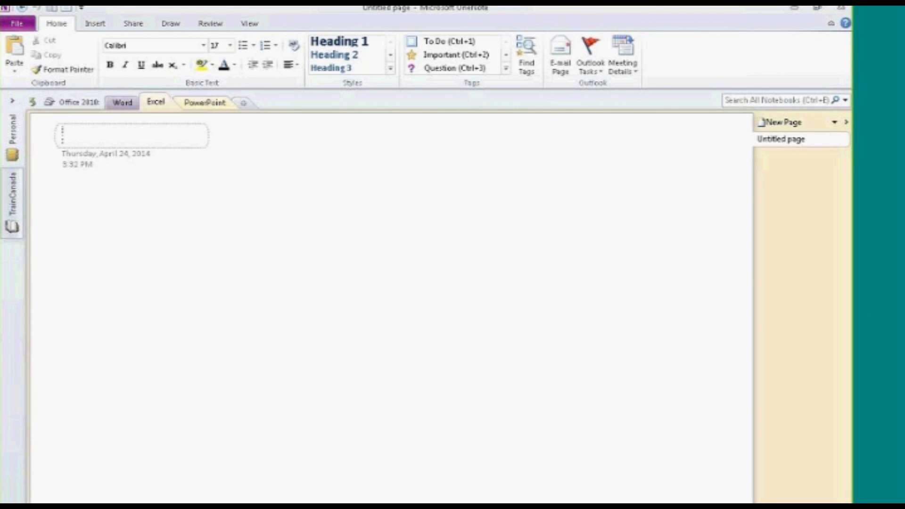
pyautogui.click(198, 105)
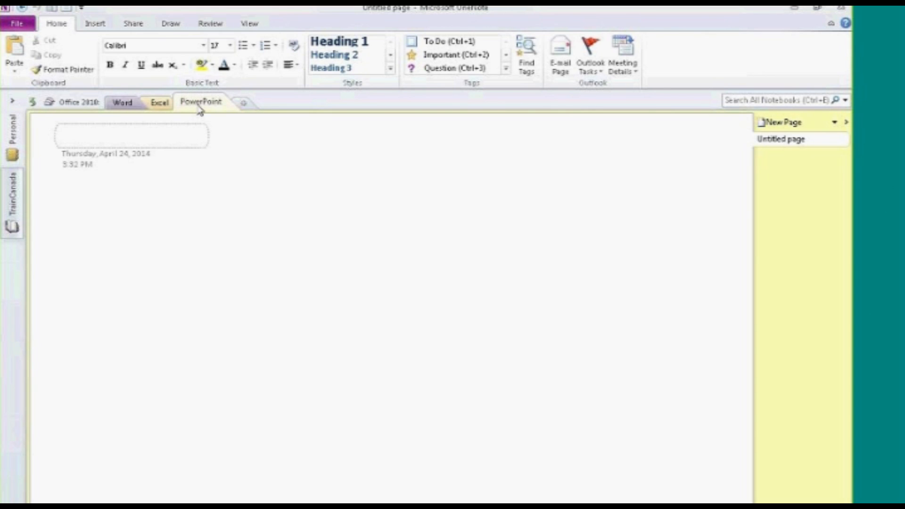
pyautogui.click(33, 102)
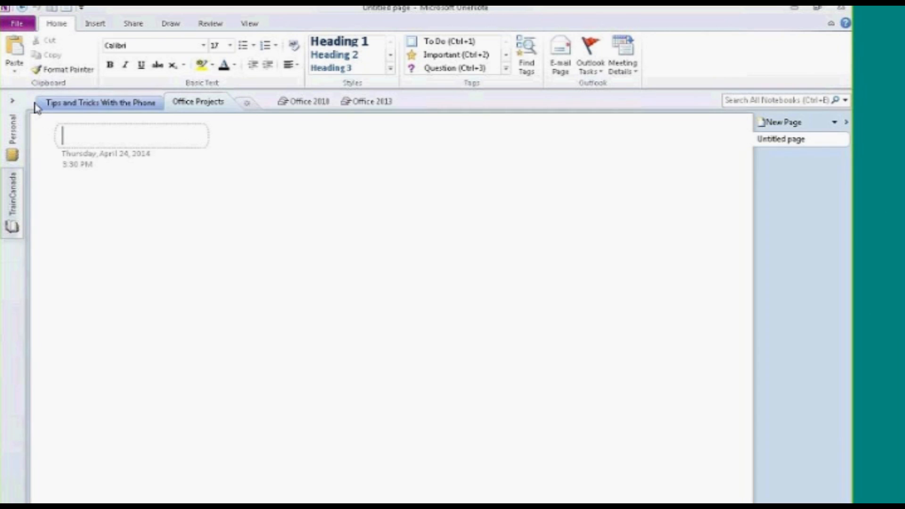
# View the Tips and Tricks With the Phone section, and open the first page of the Personal notebook's General section
pyautogui.click(79, 109)
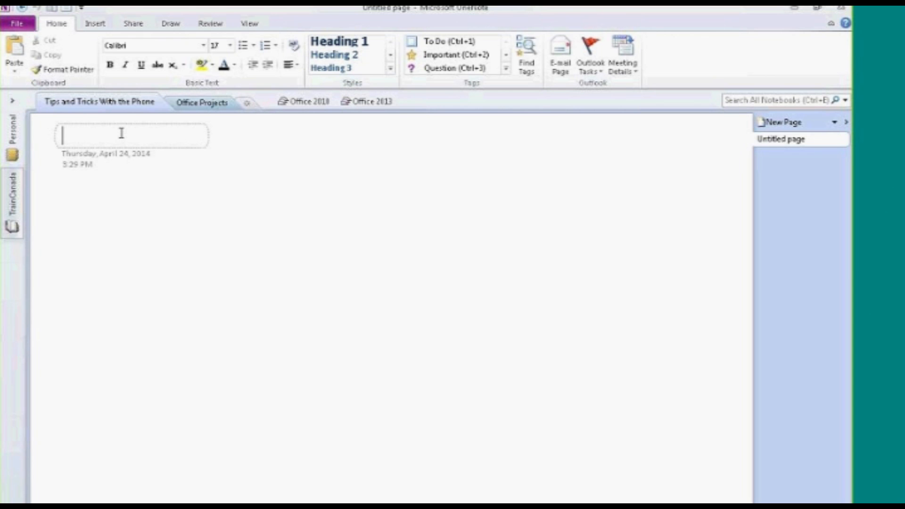
pyautogui.click(12, 142)
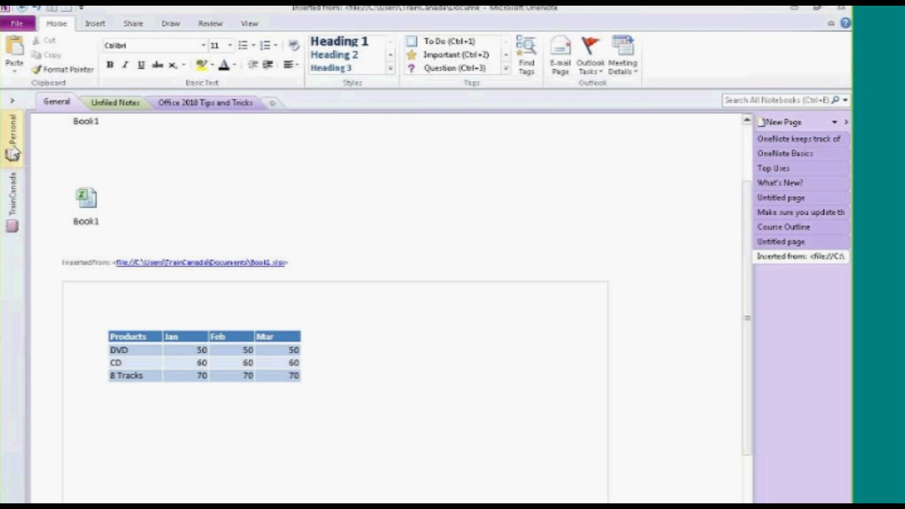
pyautogui.click(785, 141)
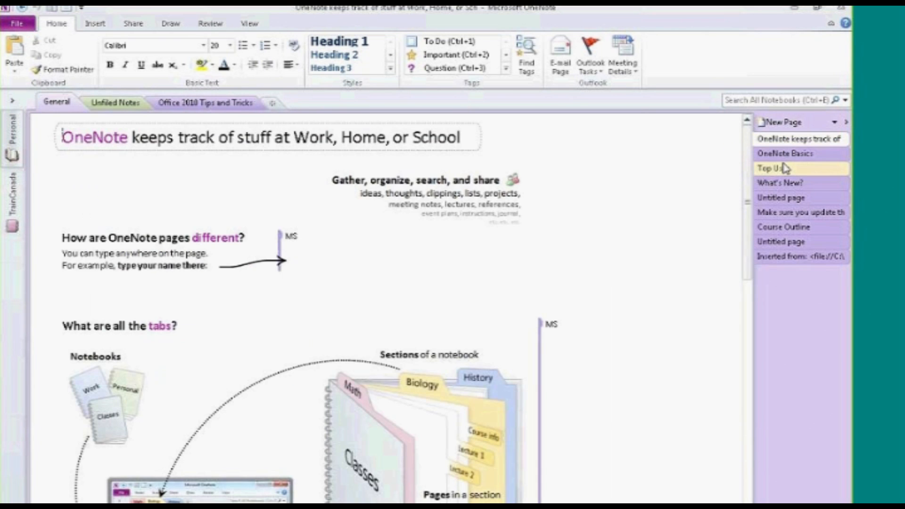
# Leaf through the Top Uses, What's New? and first untitled pages of the General section, and return to its first page
pyautogui.click(785, 168)
pyautogui.click(779, 183)
pyautogui.click(780, 198)
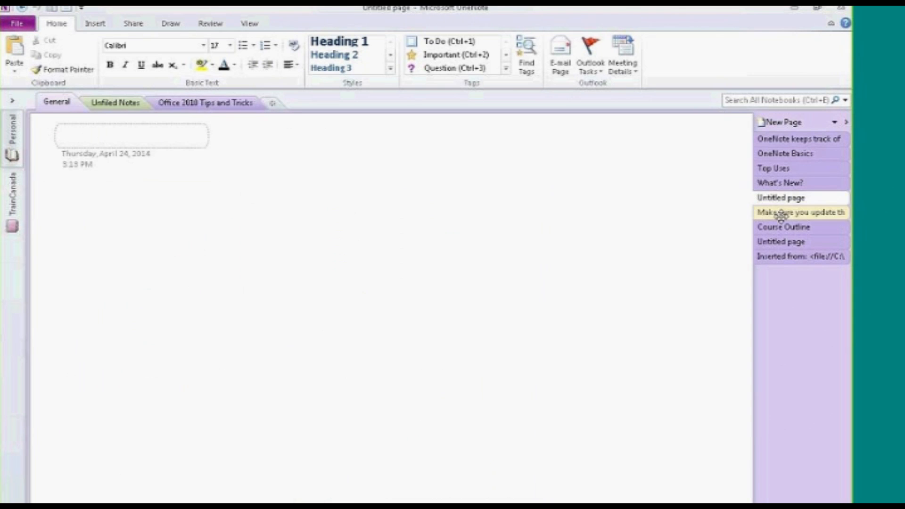
pyautogui.click(773, 139)
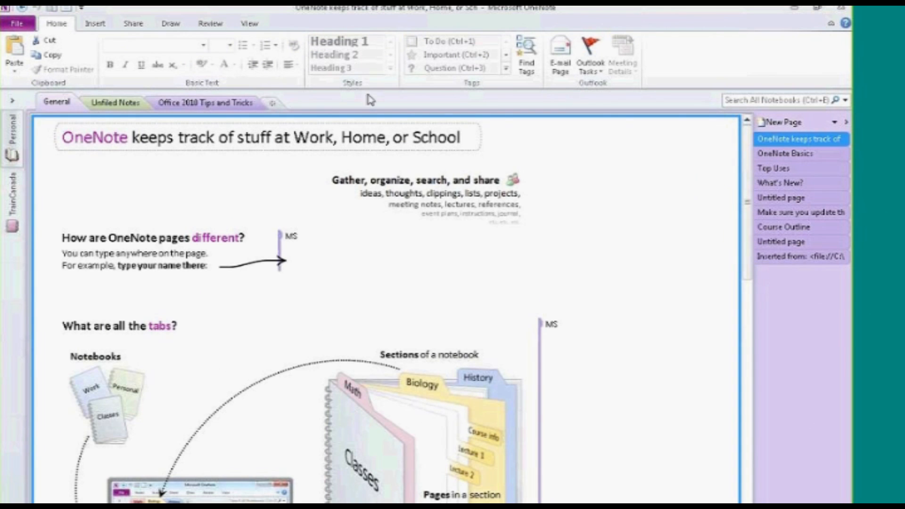
# Start saving the General section as a separate file, choosing PDF as the file type
pyautogui.rightClick(56, 104)
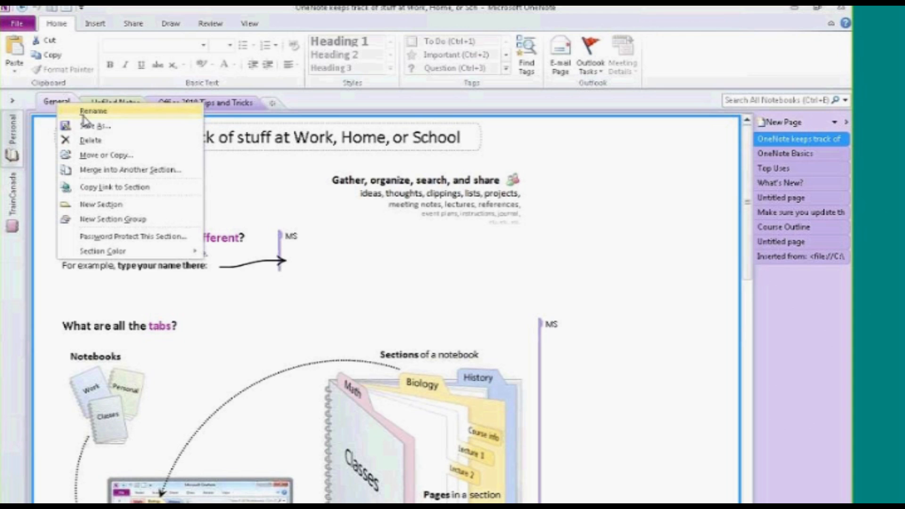
pyautogui.click(131, 129)
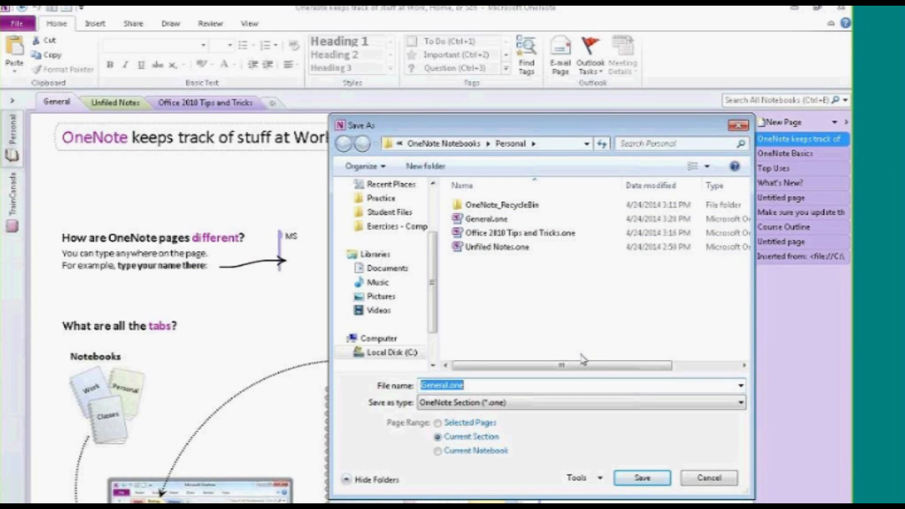
pyautogui.click(487, 404)
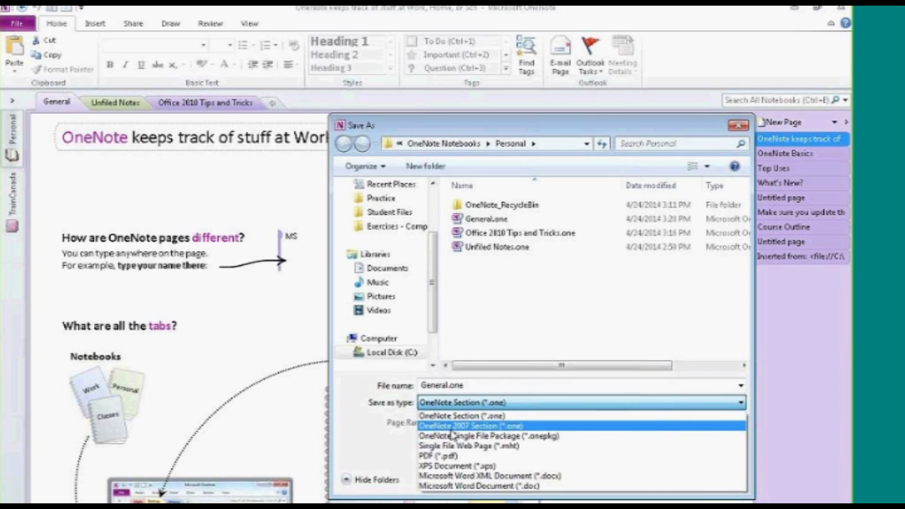
pyautogui.click(440, 456)
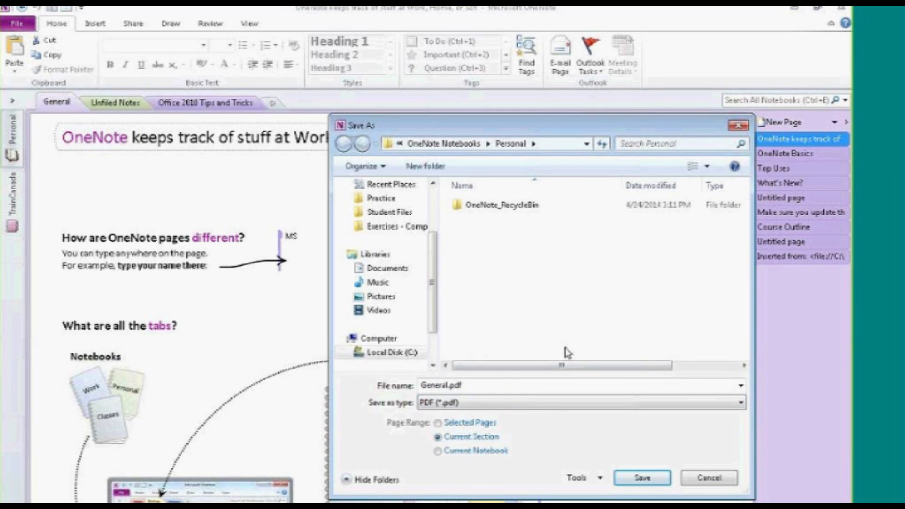
# Choose the Desktop as the save location and save the section there as General.pdf
pyautogui.moveTo(536, 131); pyautogui.dragTo(377, 253)
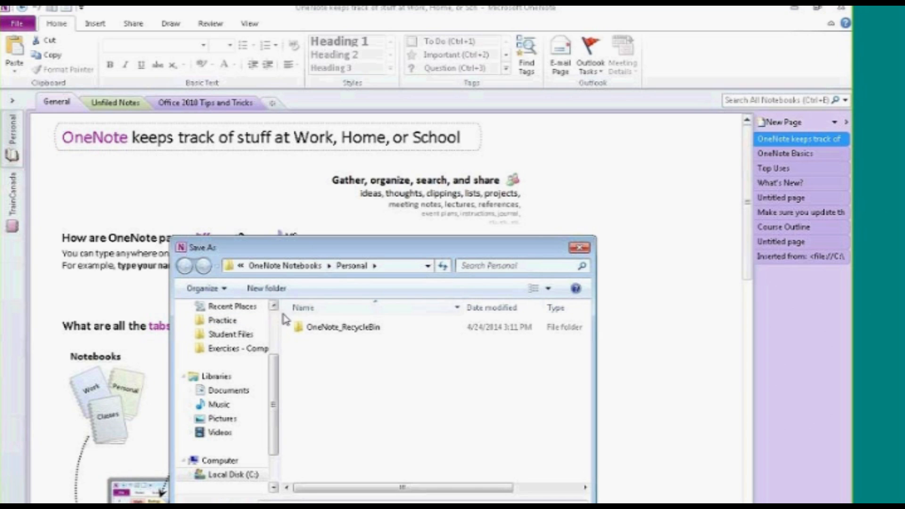
pyautogui.scroll(2, 277, 320)
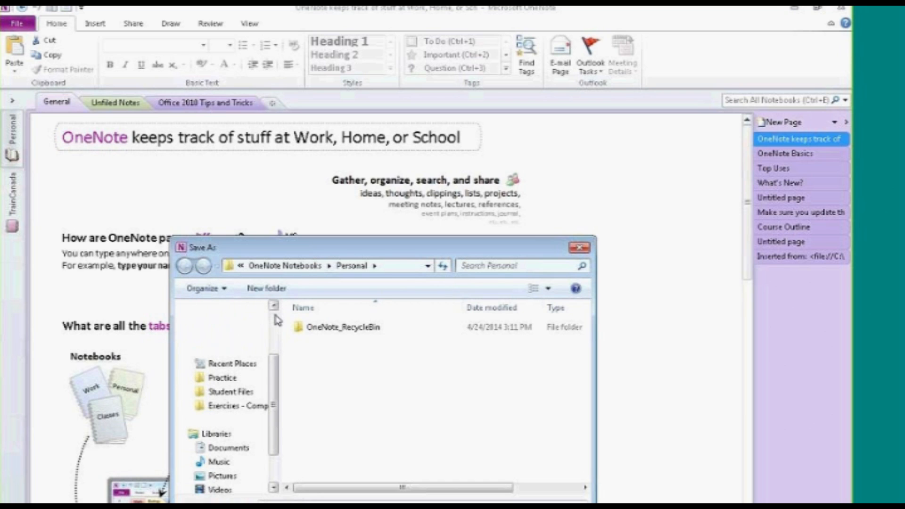
pyautogui.scroll(1, 278, 320)
pyautogui.click(222, 354)
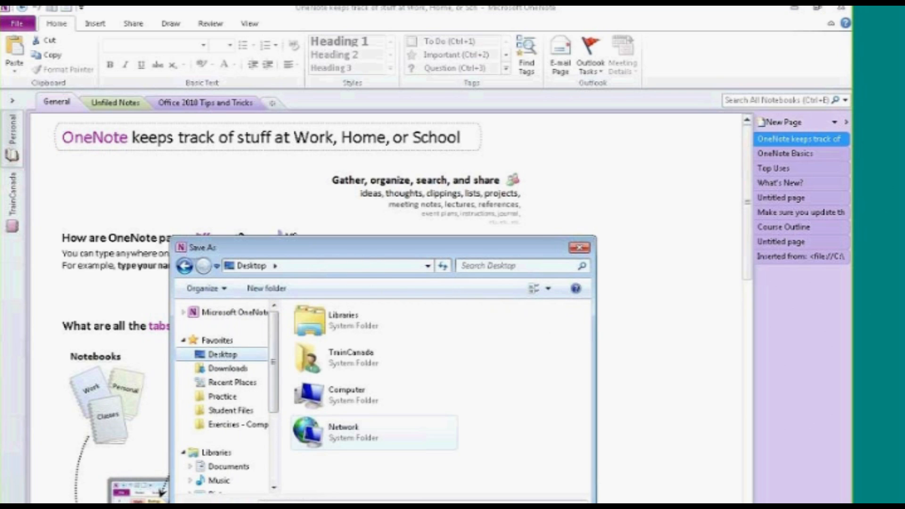
pyautogui.click(283, 502)
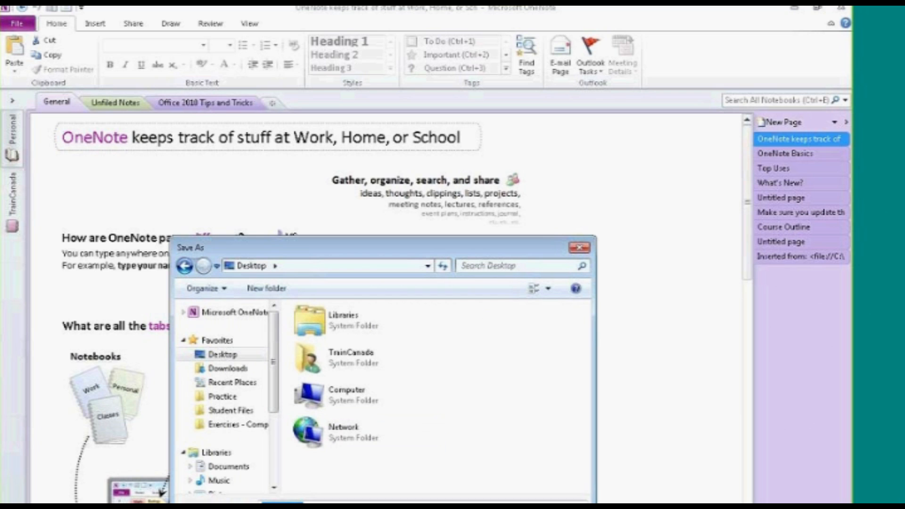
pyautogui.press('Return')
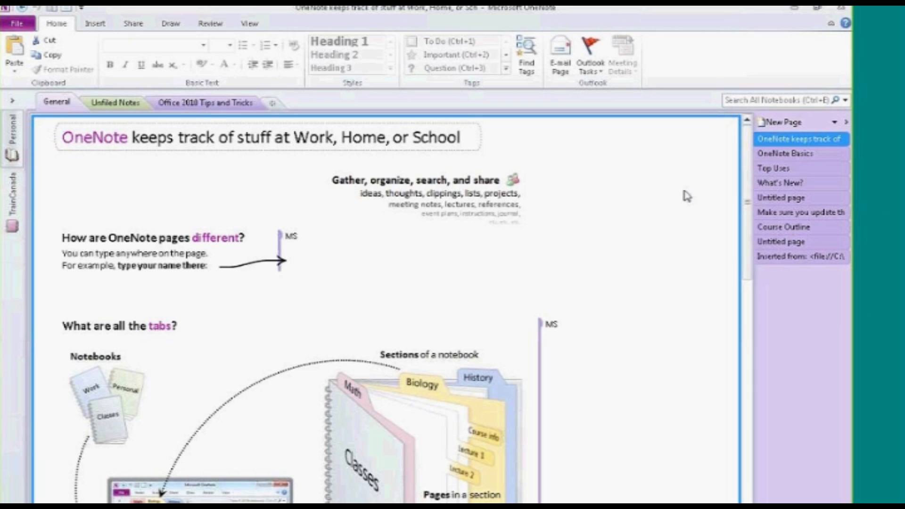
# Go to the Windows desktop, move the General.pdf file away from the Recycle Bin, and open it in Adobe Reader
pyautogui.click(797, 8)
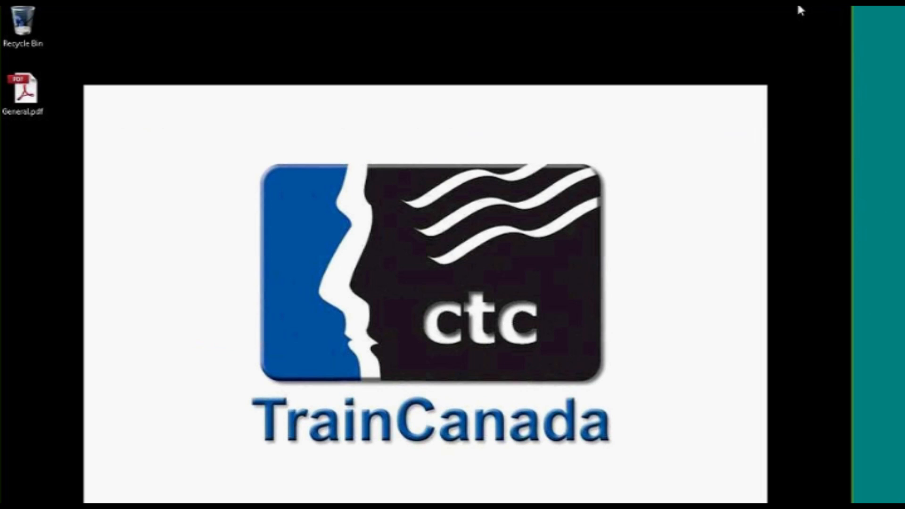
pyautogui.moveTo(23, 90); pyautogui.dragTo(157, 142)
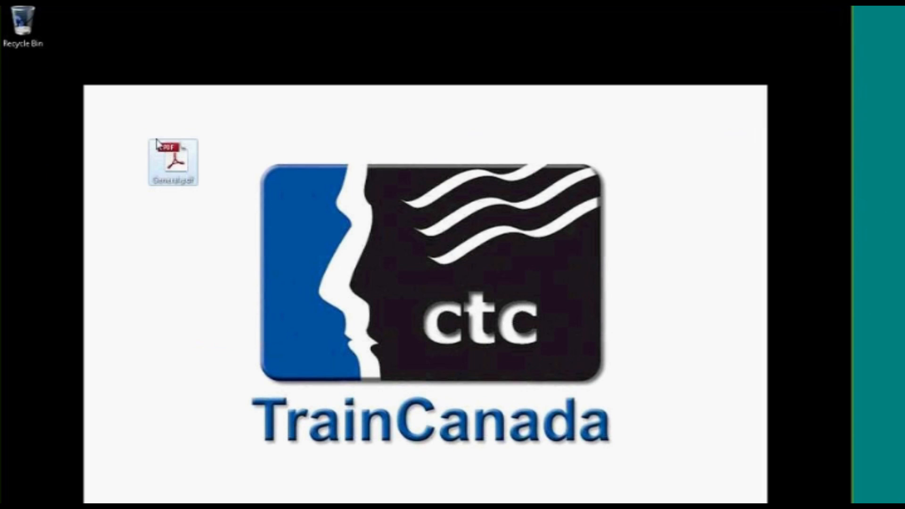
pyautogui.doubleClick(182, 151)
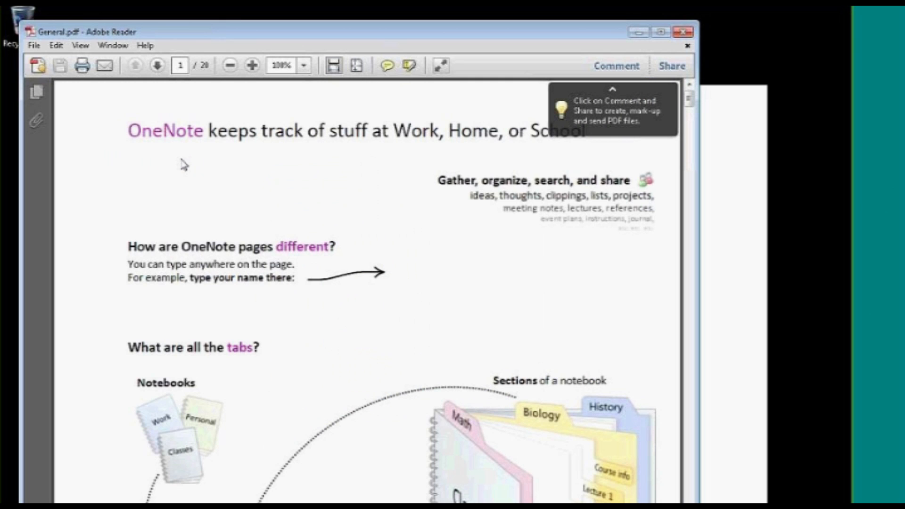
# Examine the exported pages of General.pdf through to the page with the Book1 attachments, close the file, and return to OneNote
pyautogui.scroll(-1, 275, 228)
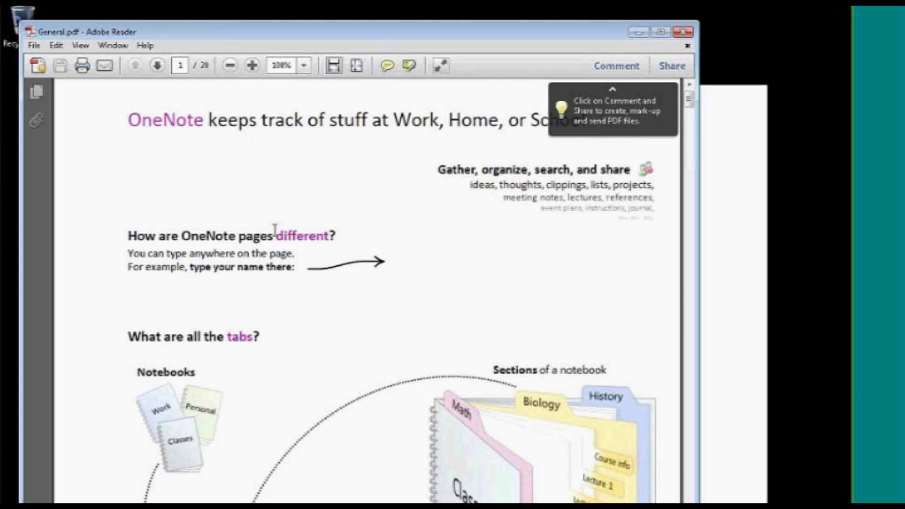
pyautogui.scroll(-10, 274, 229)
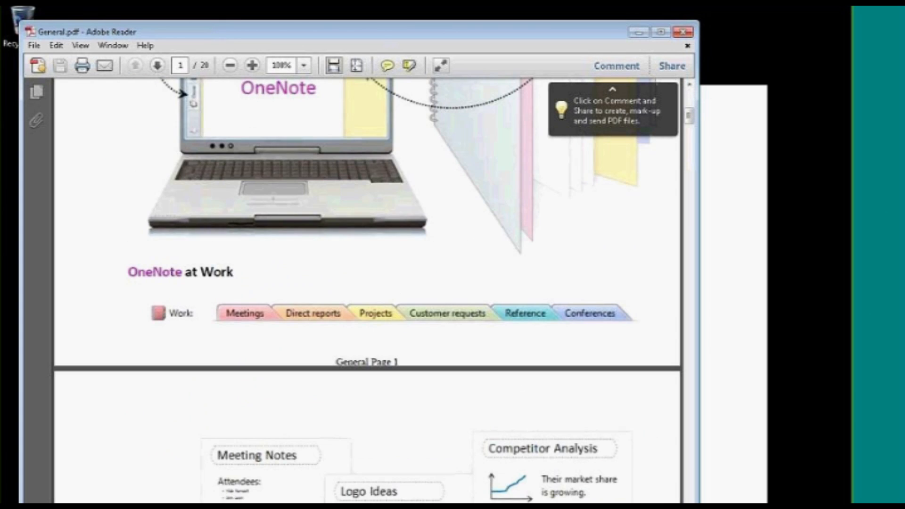
pyautogui.scroll(-15, 275, 229)
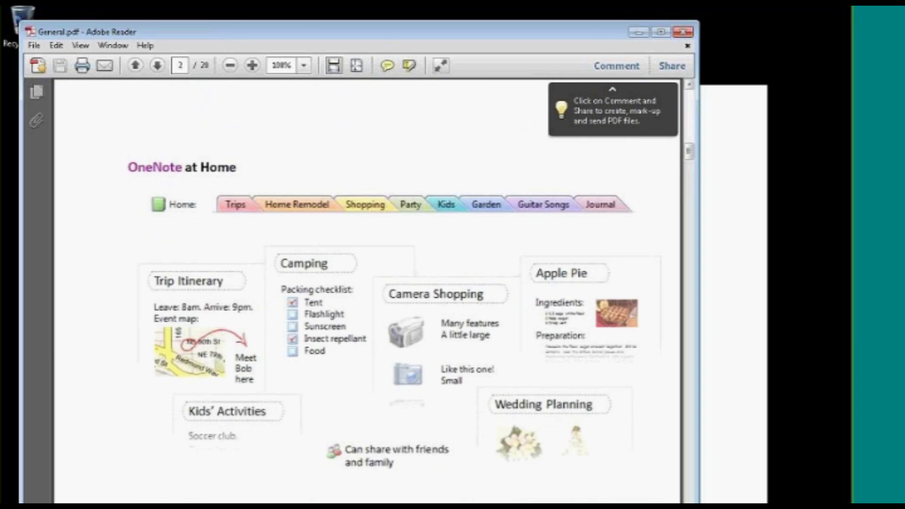
pyautogui.scroll(-10, 368, 289)
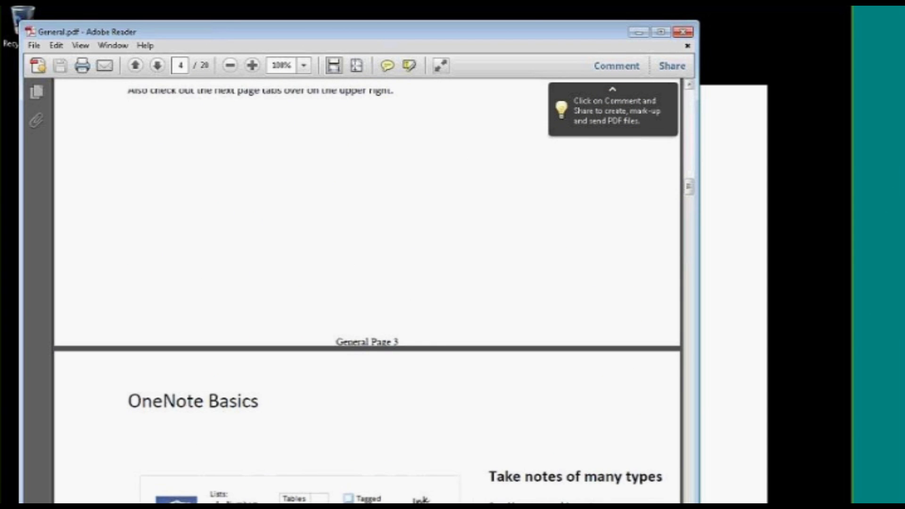
pyautogui.scroll(-15, 367, 290)
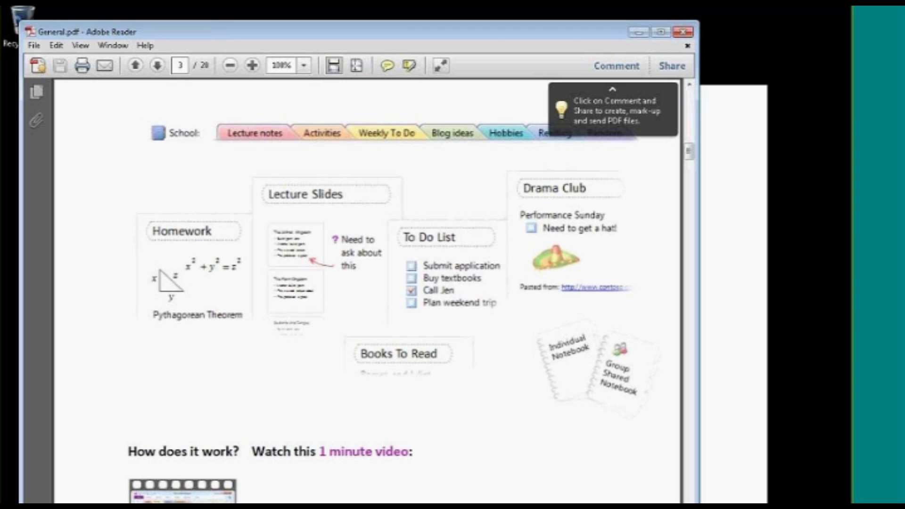
pyautogui.scroll(-10, 367, 283)
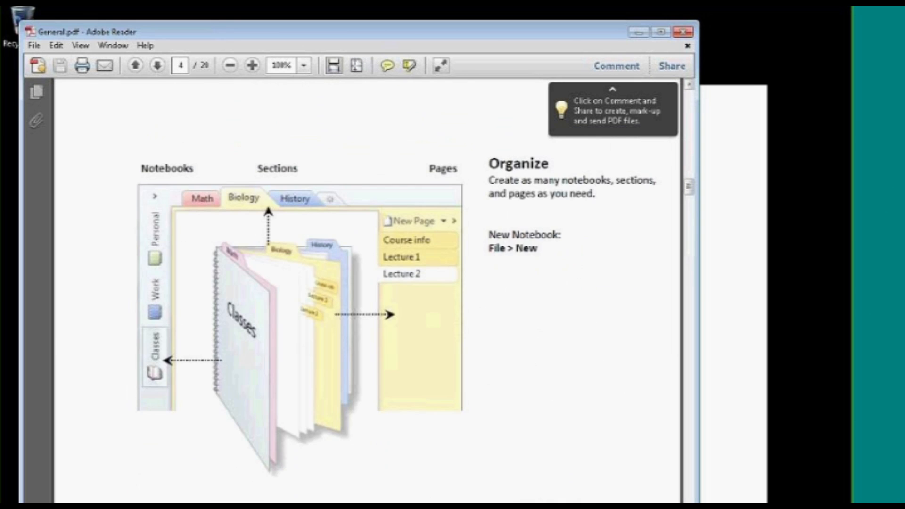
pyautogui.scroll(-15, 367, 283)
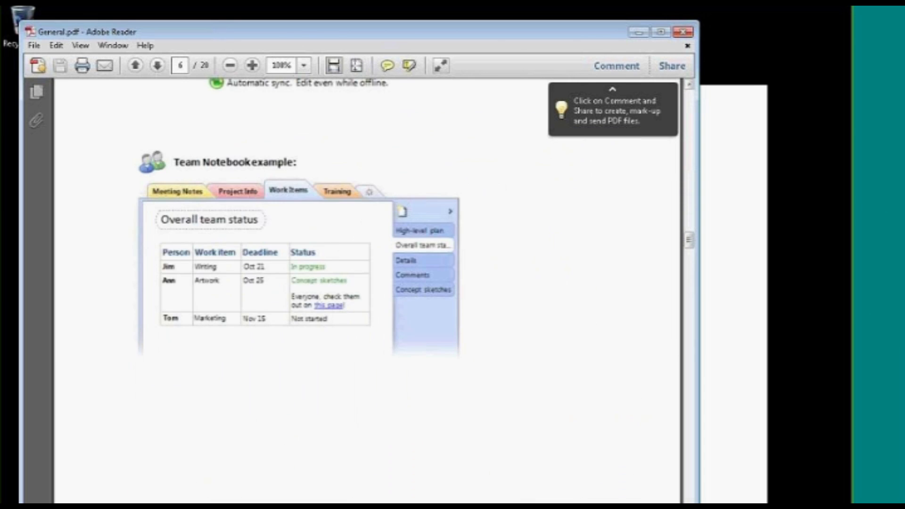
pyautogui.scroll(-15, 367, 283)
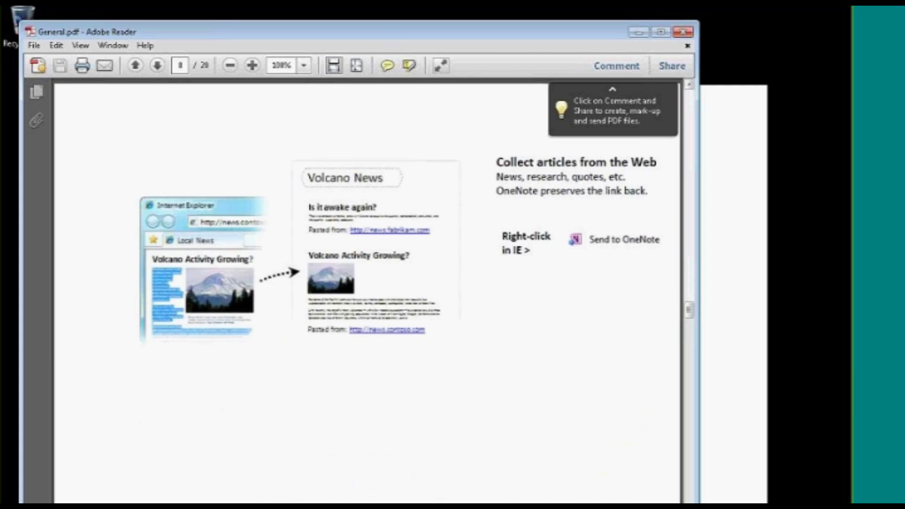
pyautogui.scroll(-20, 368, 283)
pyautogui.scroll(-15, 252, 317)
pyautogui.scroll(-15, 367, 283)
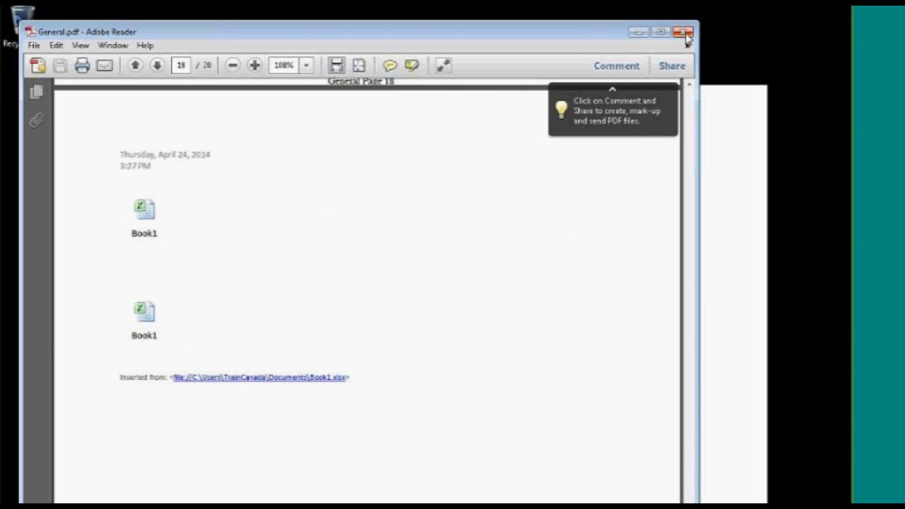
pyautogui.click(684, 33)
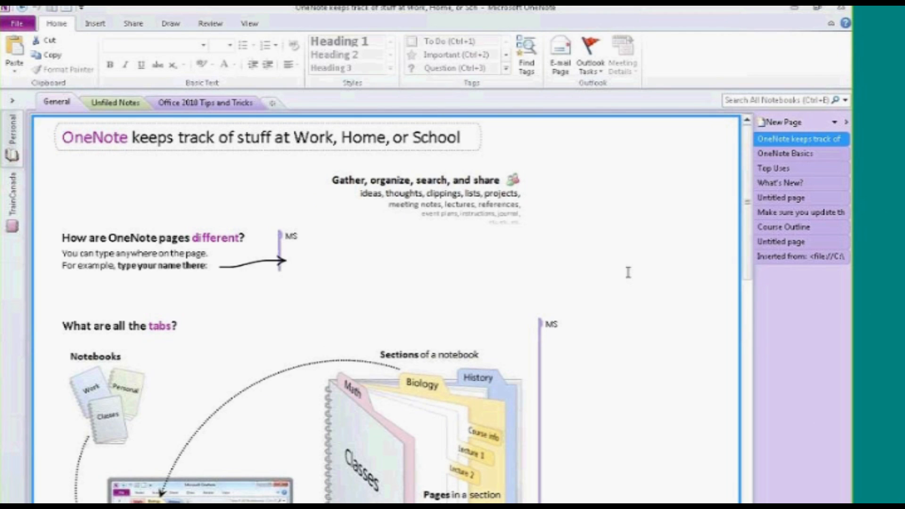
pyautogui.click(570, 10)
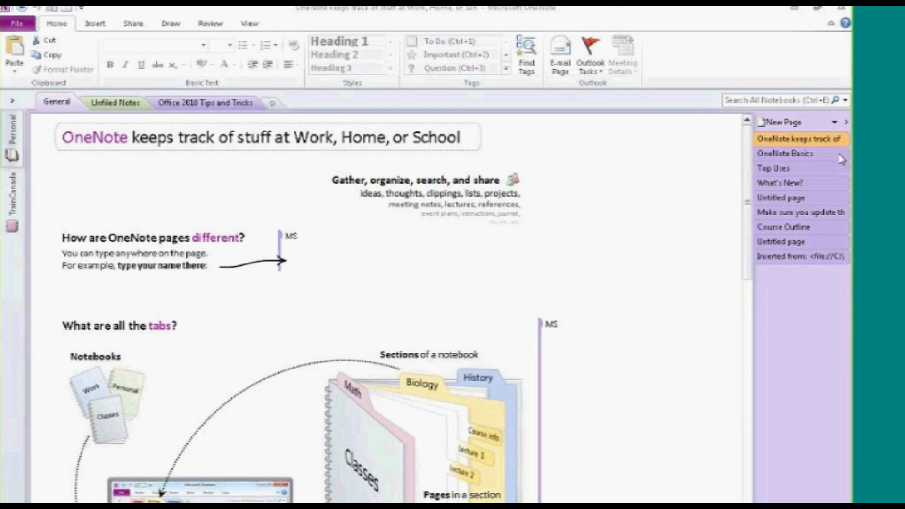
pyautogui.click(656, 157)
pyautogui.click(843, 141)
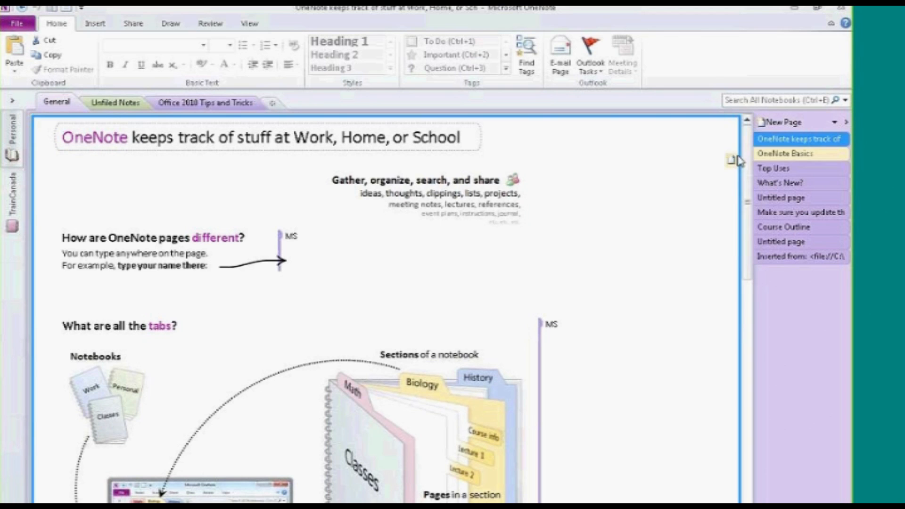
# Place the cursor in the page body, open the tag customization, and begin a new tag with the display name Office Move
pyautogui.click(524, 193)
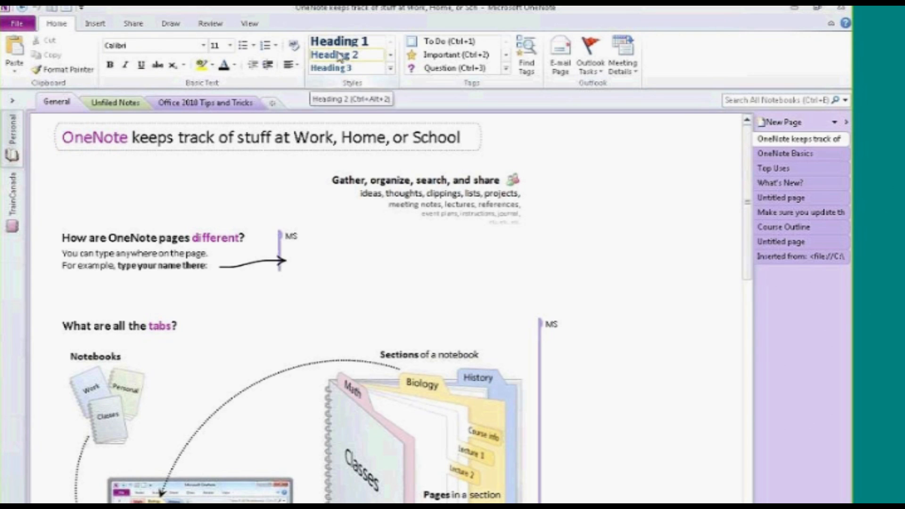
pyautogui.click(505, 69)
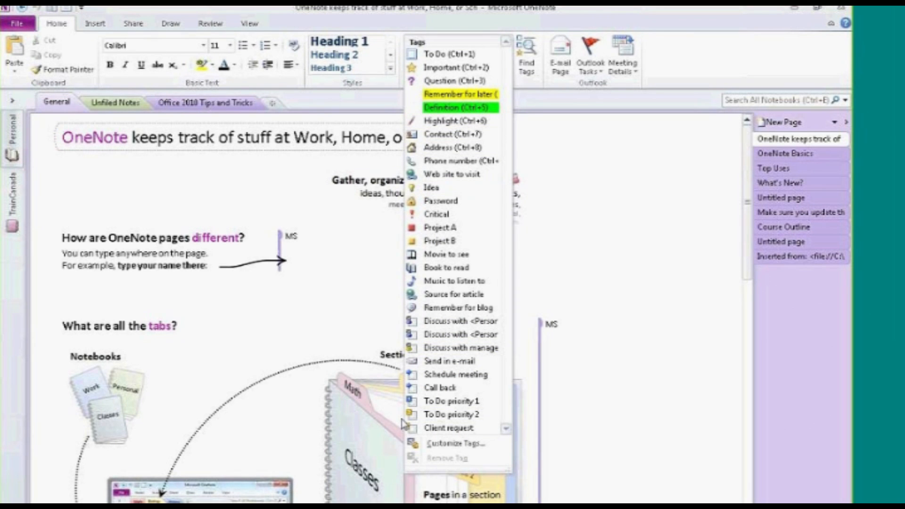
pyautogui.click(455, 446)
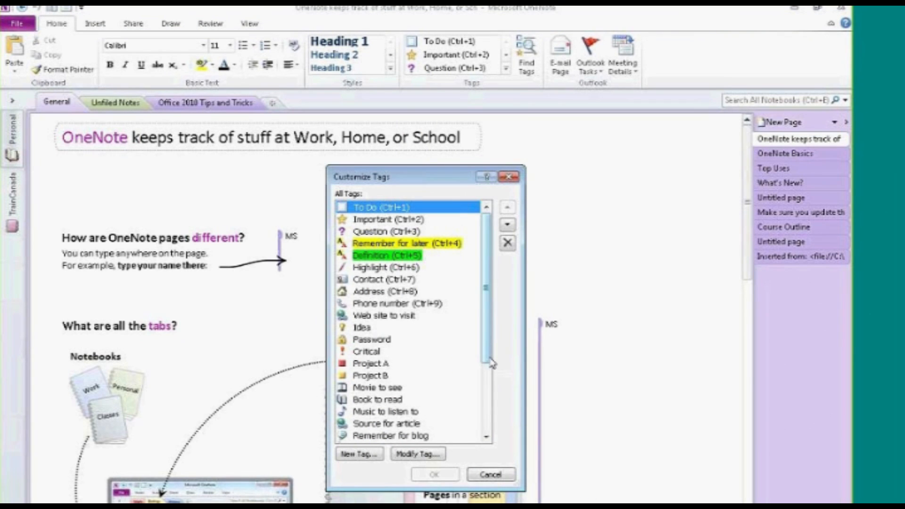
pyautogui.moveTo(485, 339); pyautogui.dragTo(484, 376)
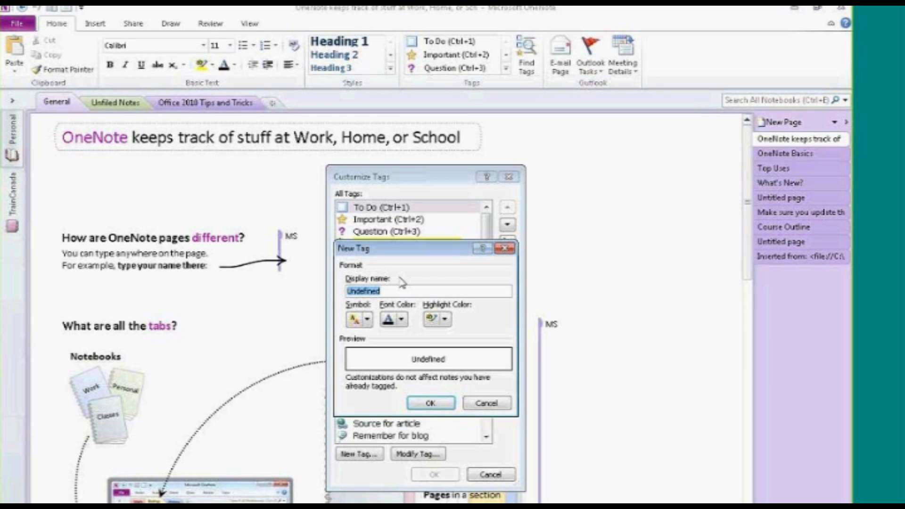
pyautogui.write('Offic')
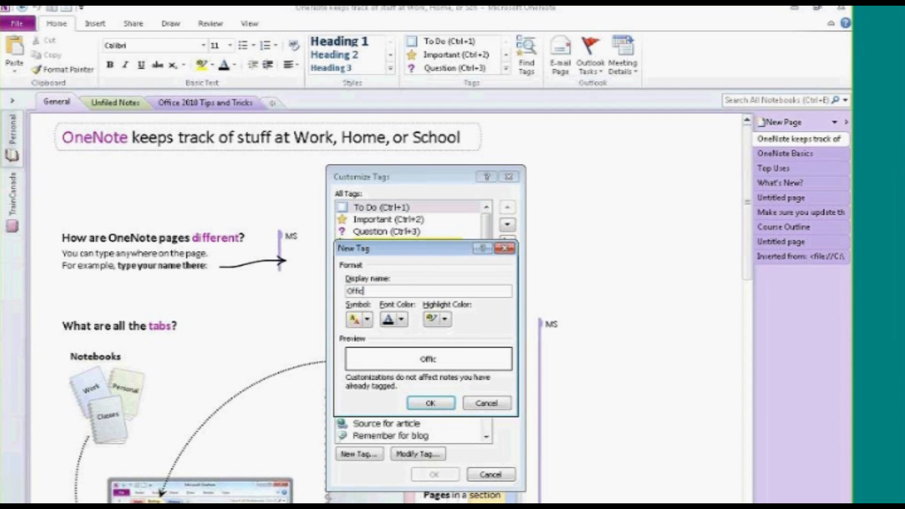
pyautogui.write('e Move')
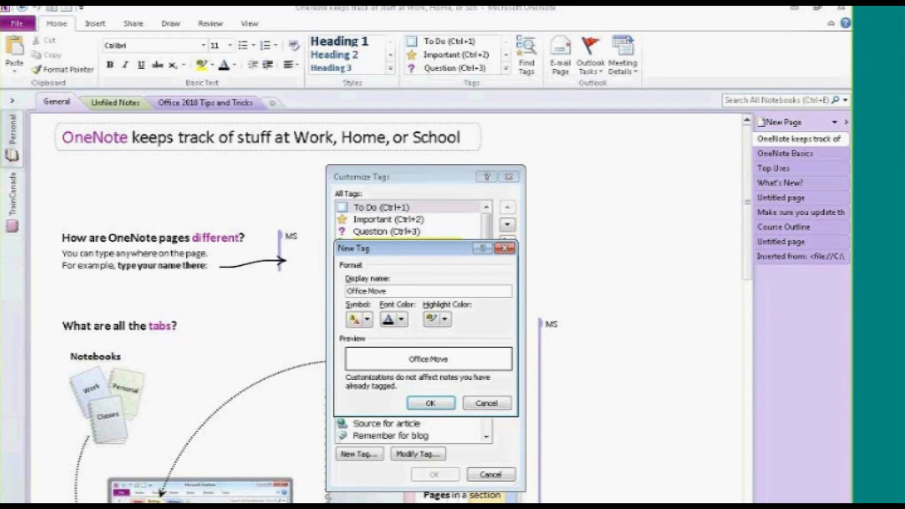
pyautogui.click(465, 13)
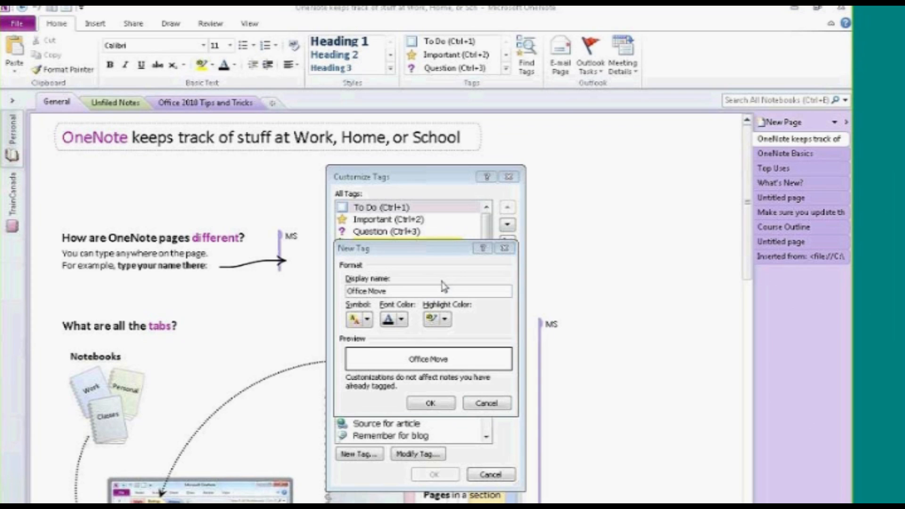
# Look through the font color choices and try a highlight color for the Office Move tag, resetting the highlight to None
pyautogui.click(402, 320)
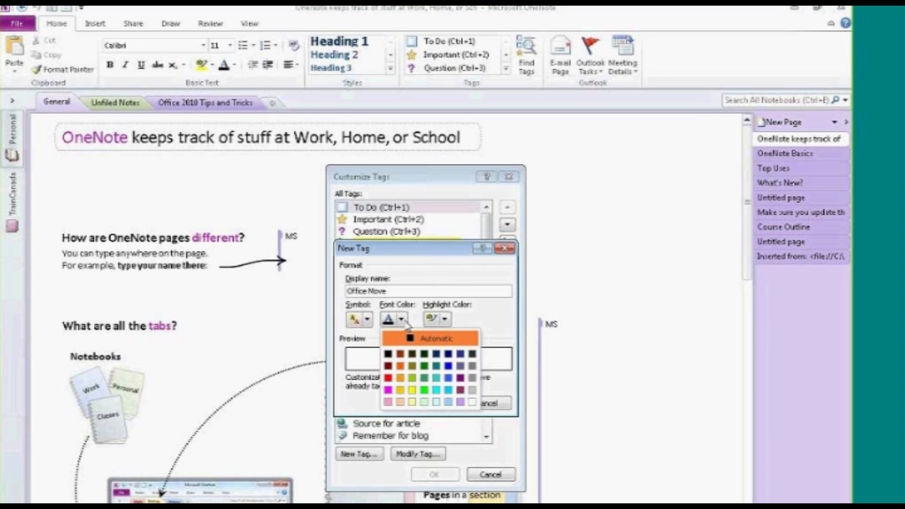
pyautogui.click(484, 307)
pyautogui.click(446, 318)
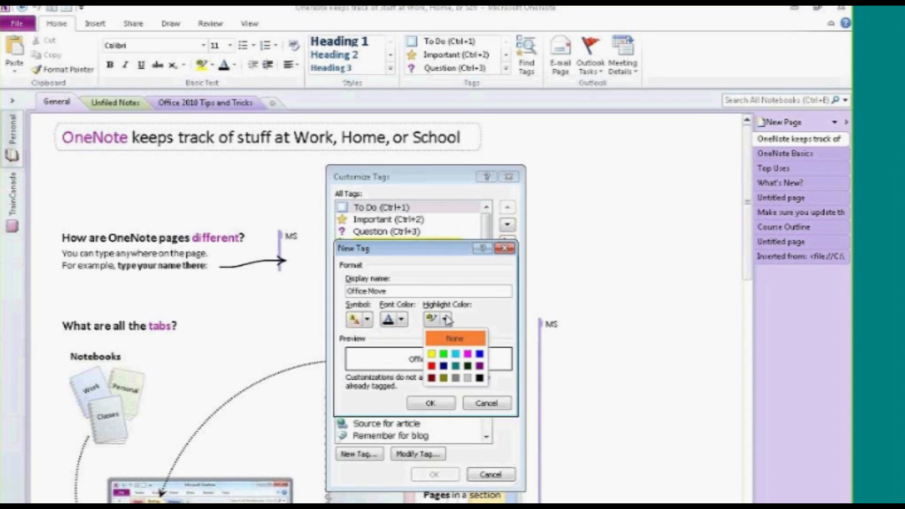
pyautogui.click(431, 353)
pyautogui.click(446, 319)
pyautogui.click(443, 340)
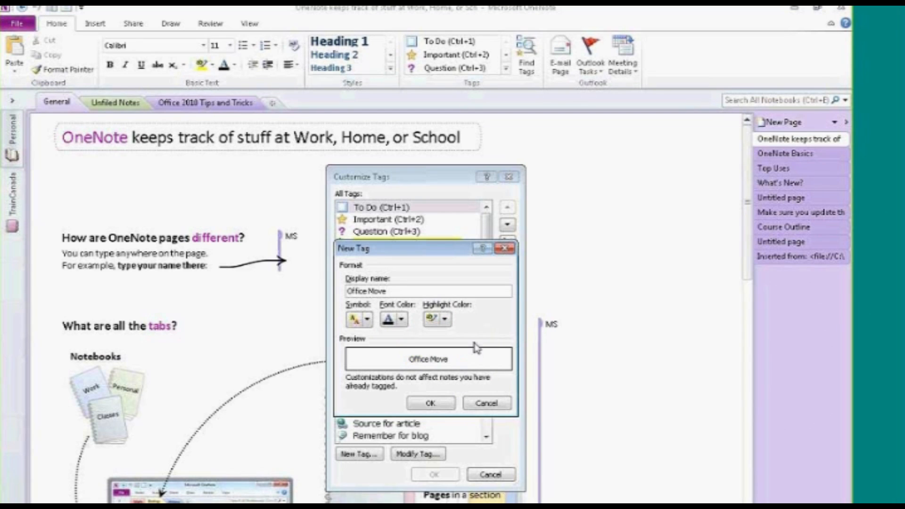
# Give the Office Move tag the yellow sun symbol and save the new tag in the customized tag list
pyautogui.click(368, 319)
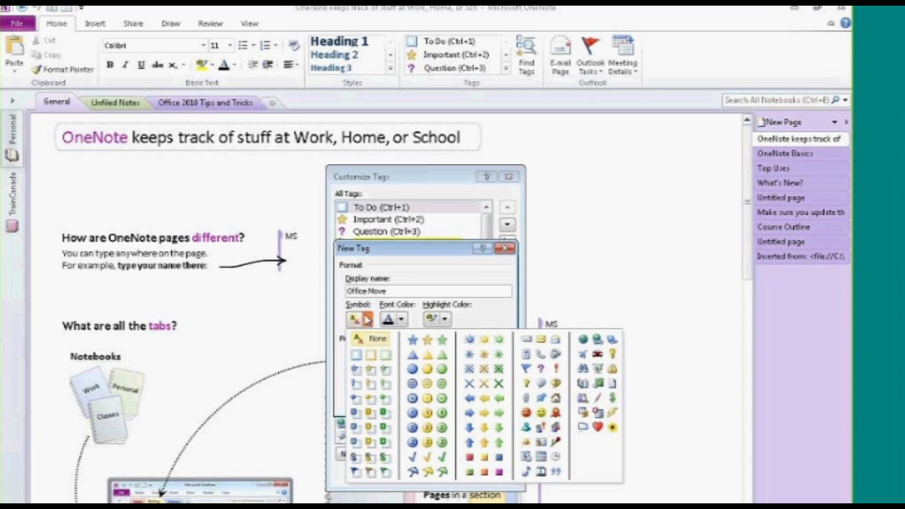
pyautogui.click(612, 428)
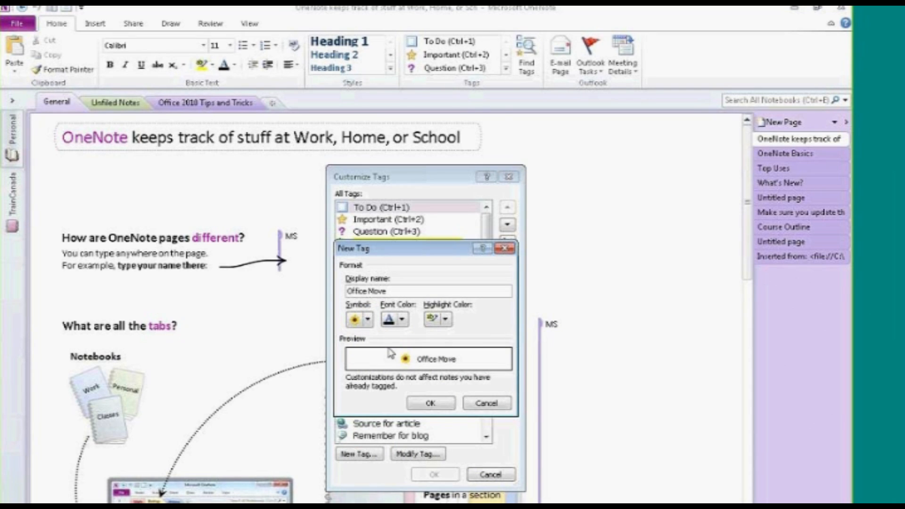
pyautogui.click(429, 404)
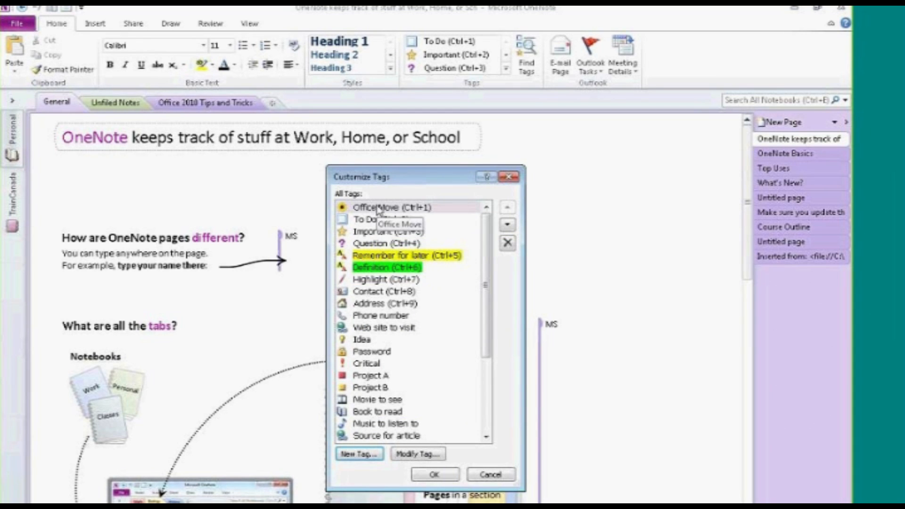
pyautogui.click(434, 474)
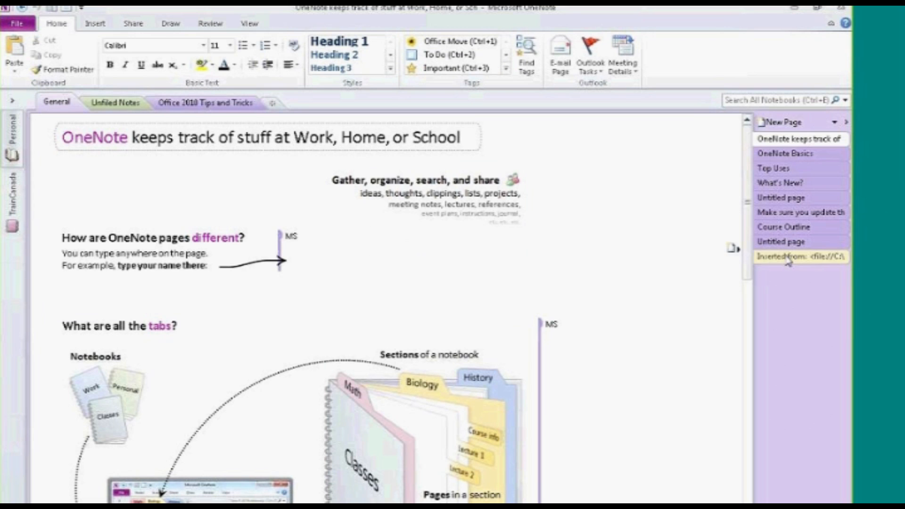
# Add a new page to the General section and apply the Office Move tag to an empty note in its body
pyautogui.click(783, 122)
pyautogui.click(68, 198)
pyautogui.click(465, 42)
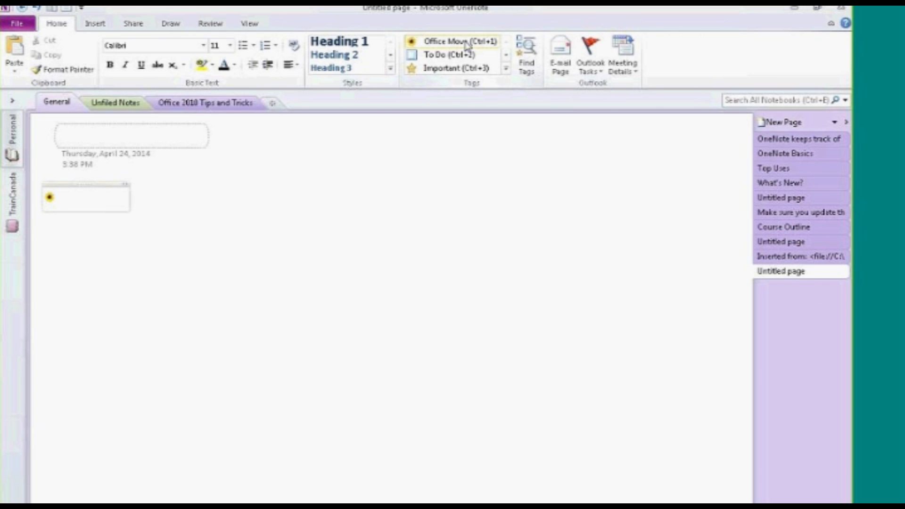
# Write "Sketch out Floor plan" as the tagged note and locate it in the tags summary
pyautogui.write('Se')
pyautogui.press('BackSpace')
pyautogui.write('omdu')
pyautogui.press('BackSpace')
pyautogui.press('BackSpace')
pyautogui.press('BackSpace')
pyautogui.write('k')
pyautogui.press('BackSpace')
pyautogui.press('BackSpace')
pyautogui.write('ketch out')
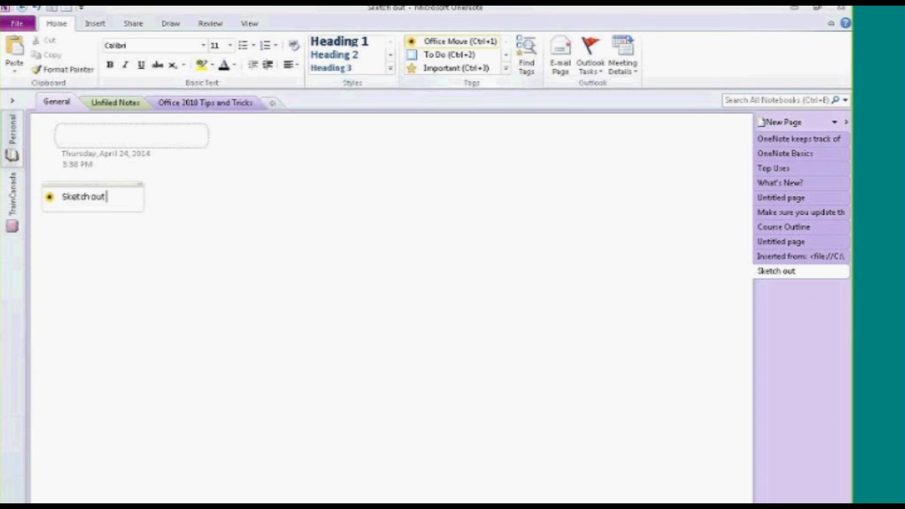
pyautogui.write(' Floor plan')
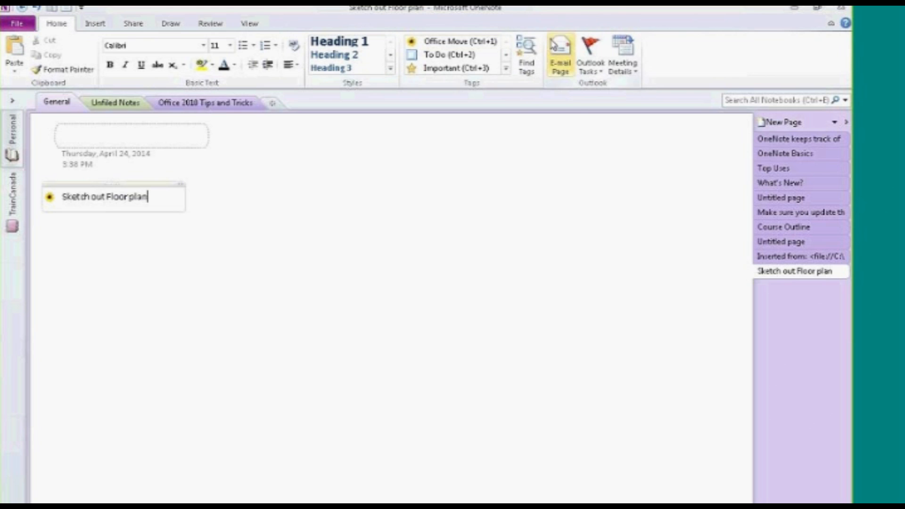
pyautogui.click(526, 58)
pyautogui.click(766, 189)
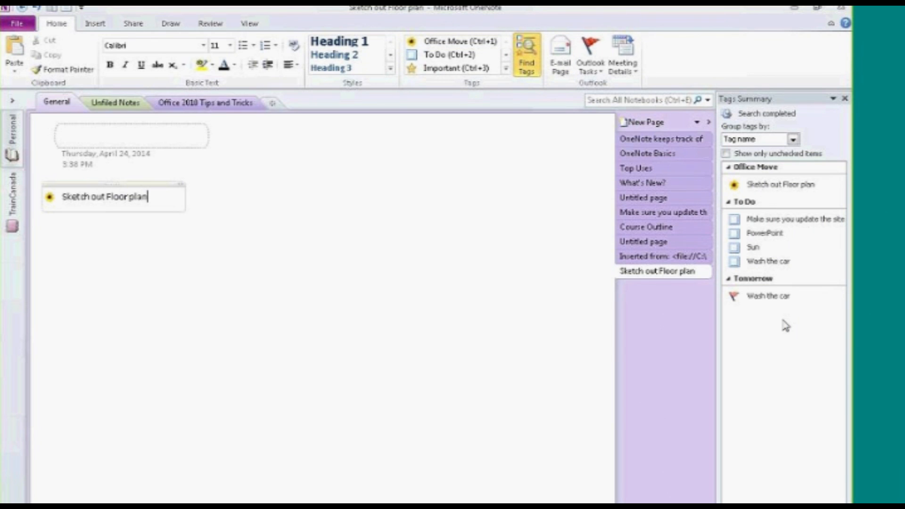
# Add blank lines below the floor plan note and insert a table with four columns and four rows
pyautogui.press('Return')
pyautogui.press('Return')
pyautogui.press('Return')
pyautogui.press('Return')
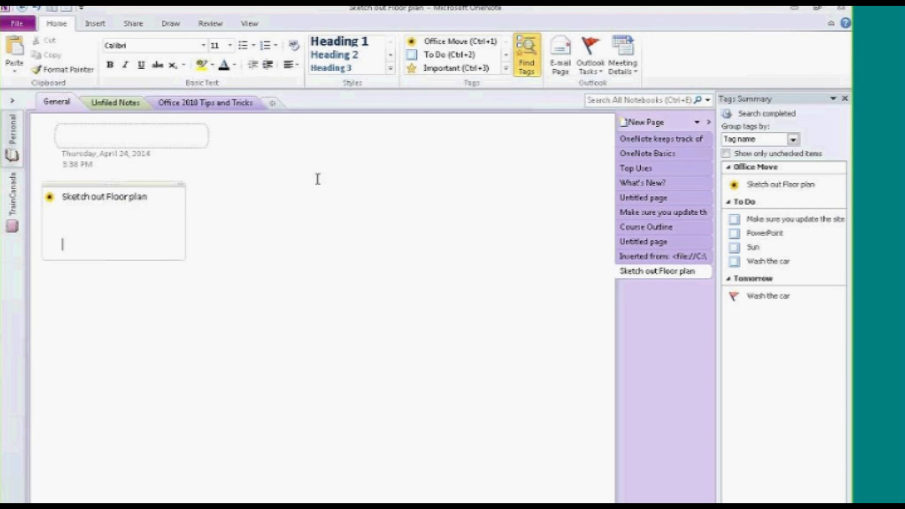
pyautogui.click(92, 26)
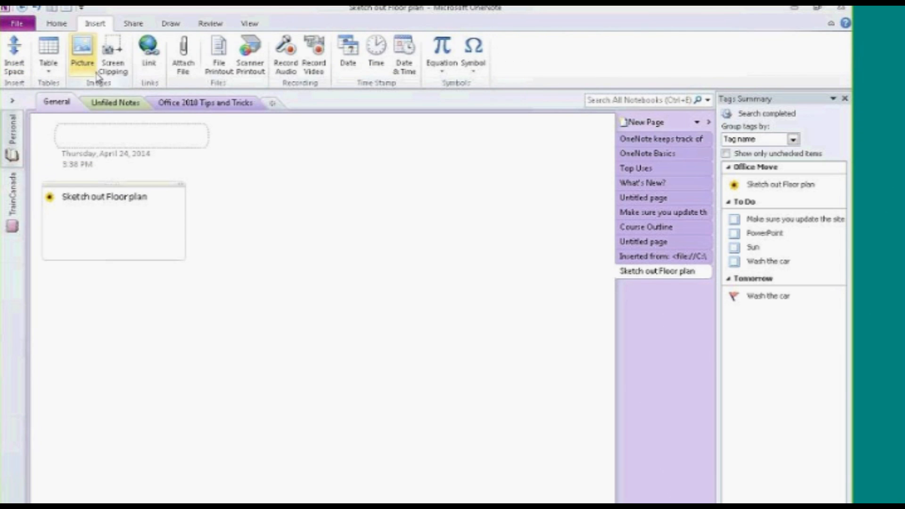
pyautogui.click(49, 57)
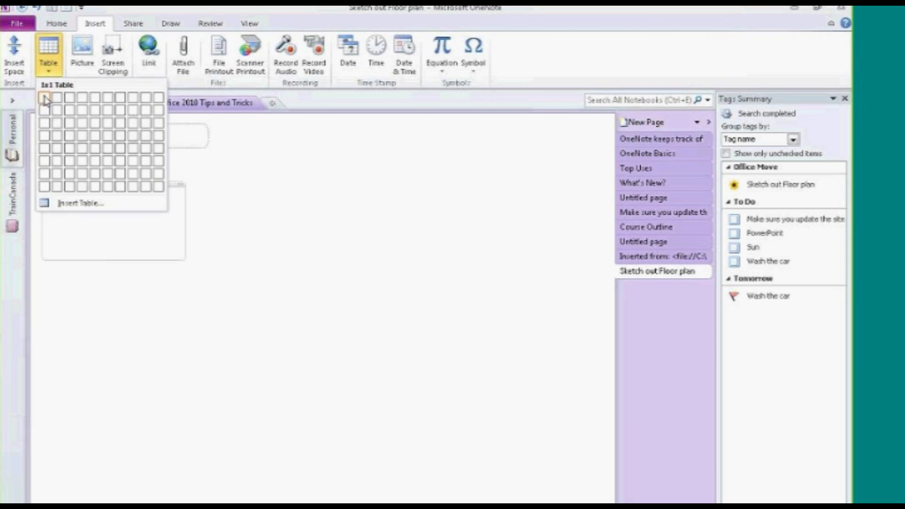
pyautogui.click(82, 136)
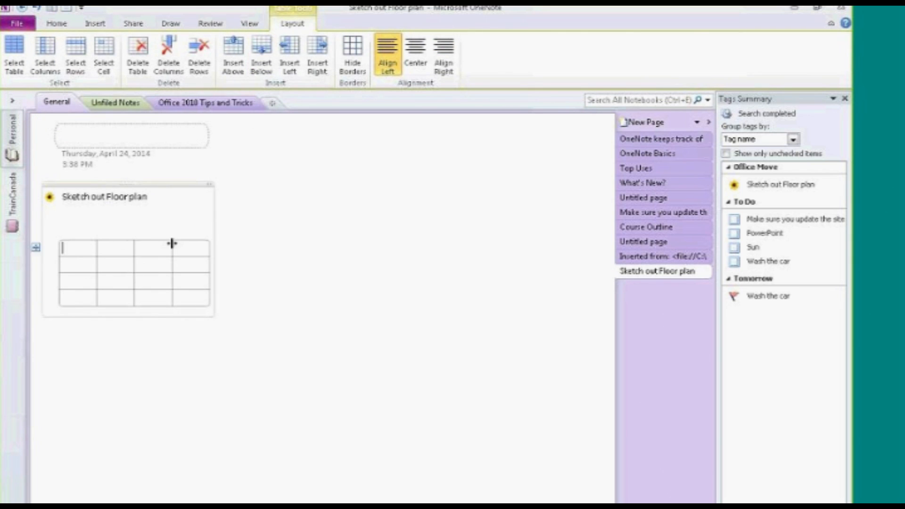
# Insert a link below the table to the untitled page in Office Projects, with the display text "Click Here for more info"
pyautogui.click(259, 352)
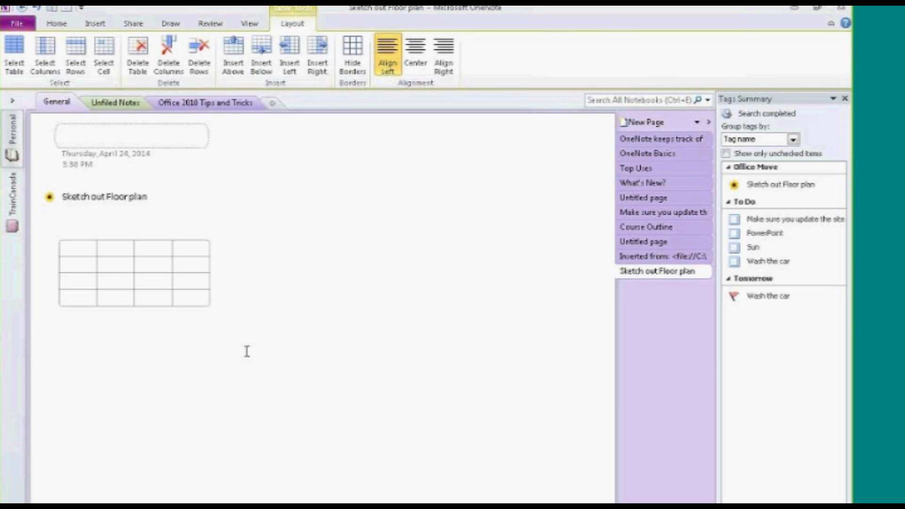
pyautogui.click(101, 24)
pyautogui.click(149, 52)
pyautogui.click(382, 211)
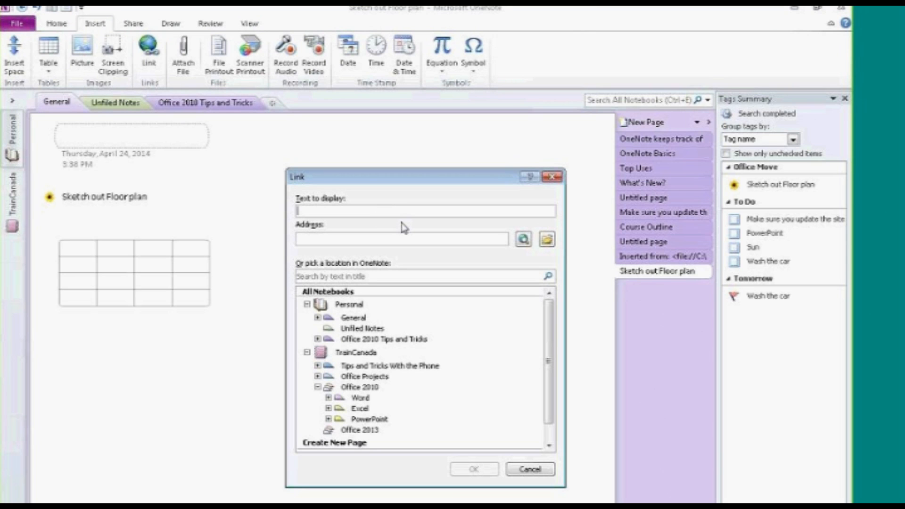
pyautogui.click(316, 376)
pyautogui.click(370, 386)
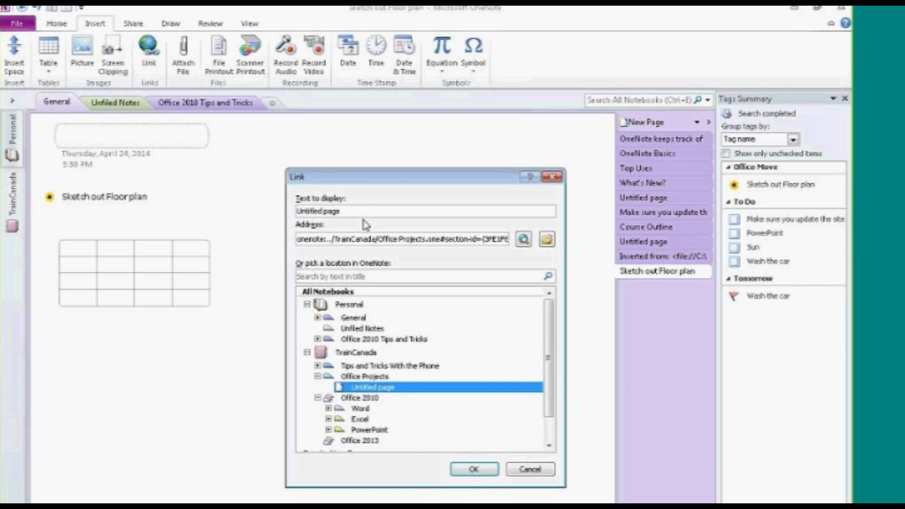
pyautogui.moveTo(361, 207); pyautogui.dragTo(252, 208)
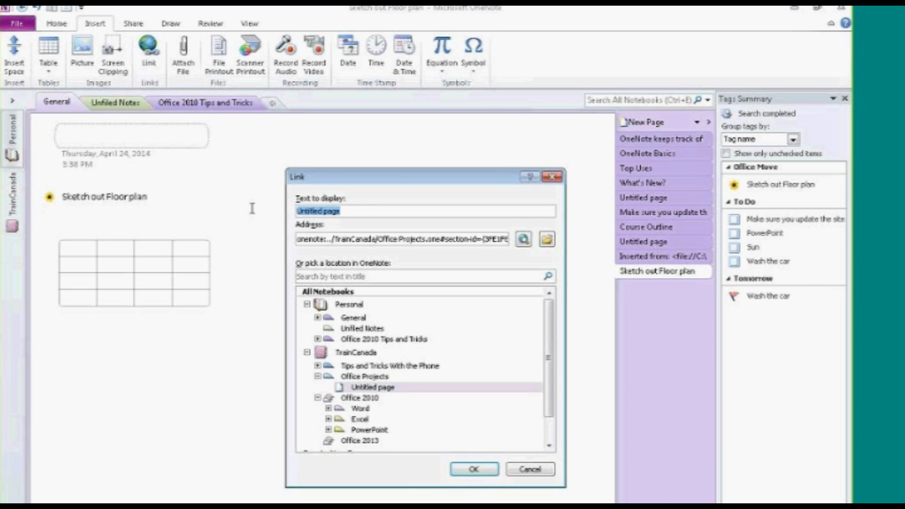
pyautogui.write('Click')
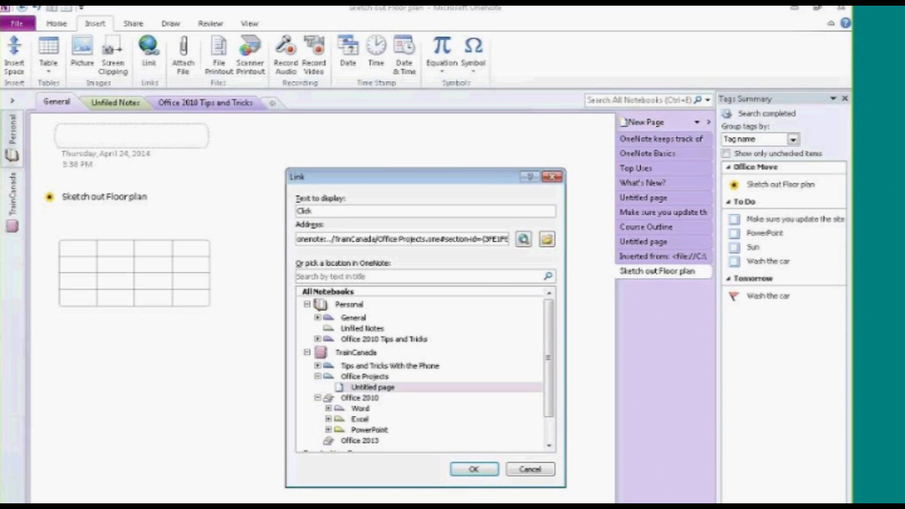
pyautogui.write(' Here for more info')
pyautogui.click(461, 473)
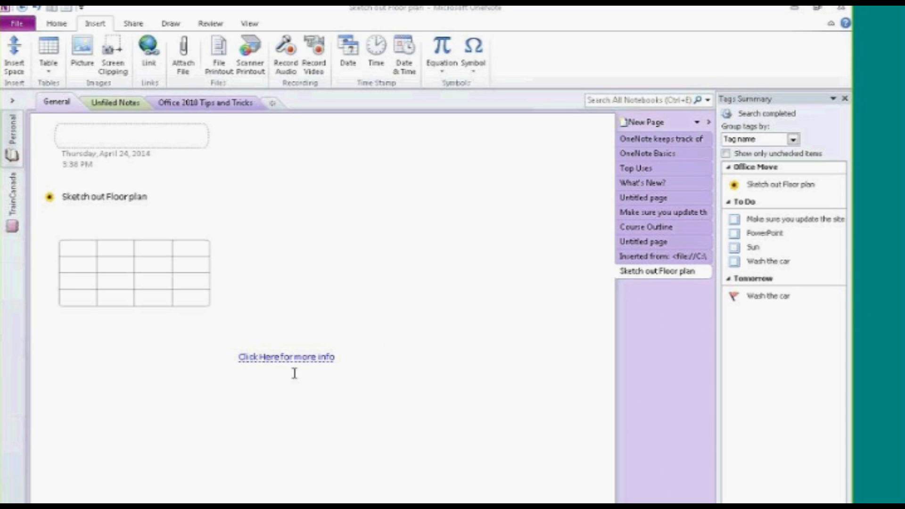
# Follow the "Click Here for more info" link and open the Tips and Tricks With the Phone section
pyautogui.click(292, 359)
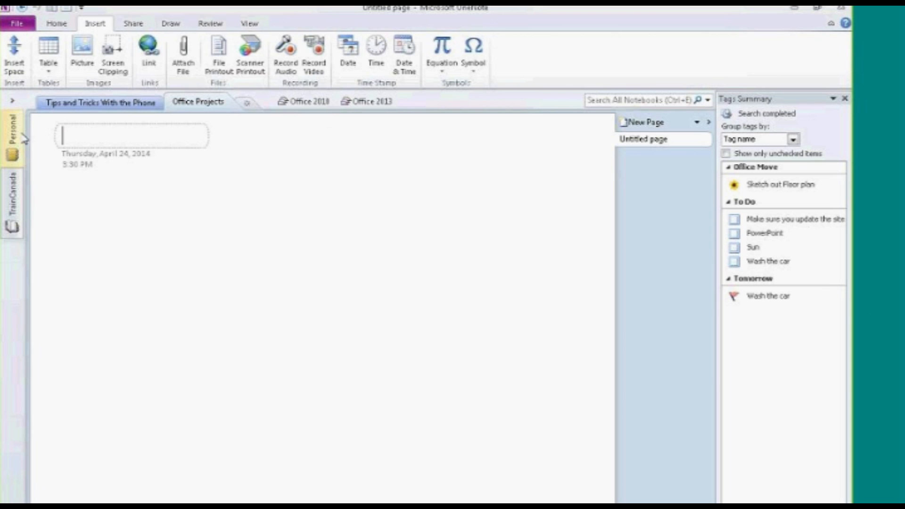
pyautogui.click(77, 103)
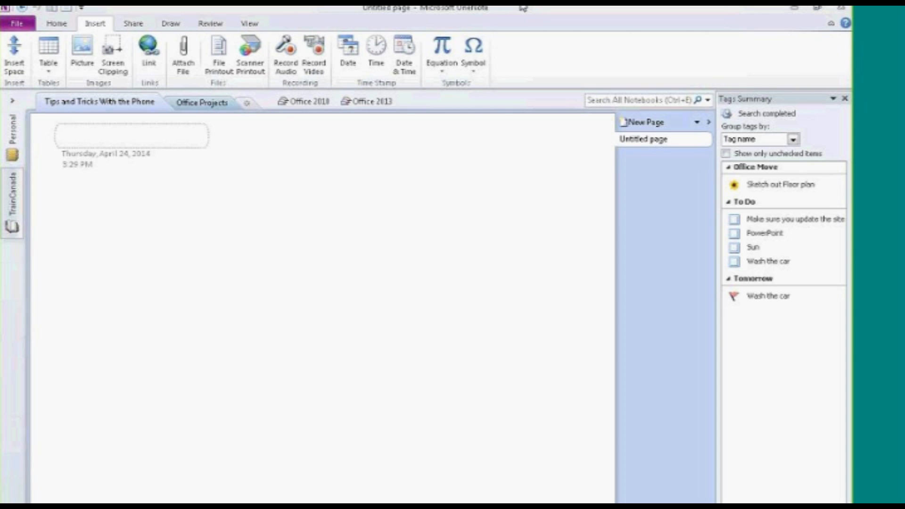
# Look through the built-in equations, insert a new blank equation in the page title, and place the cursor in the page body
pyautogui.doubleClick(104, 24)
pyautogui.click(97, 23)
pyautogui.doubleClick(97, 23)
pyautogui.click(442, 71)
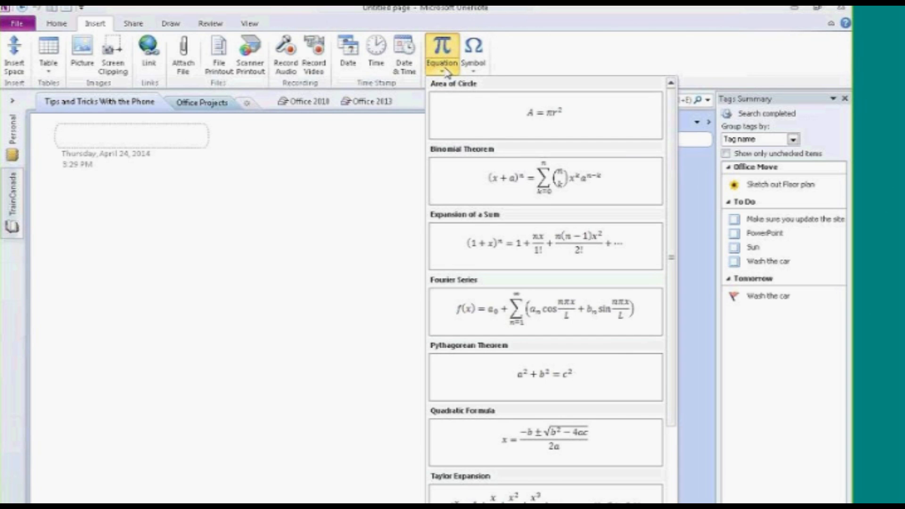
pyautogui.scroll(-1, 675, 283)
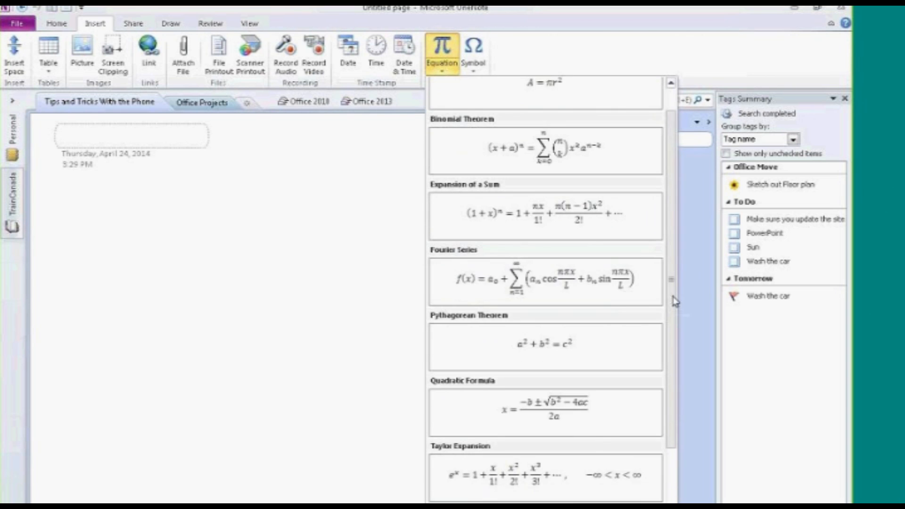
pyautogui.scroll(-2, 674, 301)
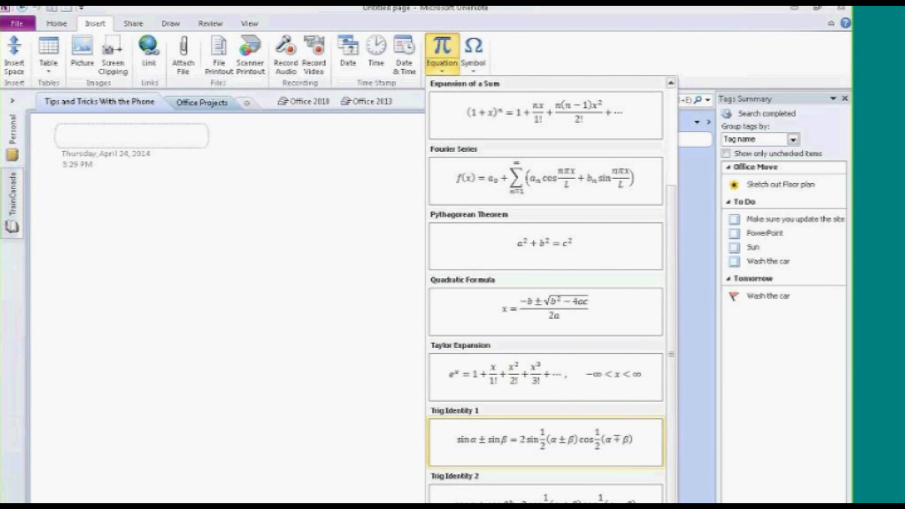
pyautogui.click(476, 507)
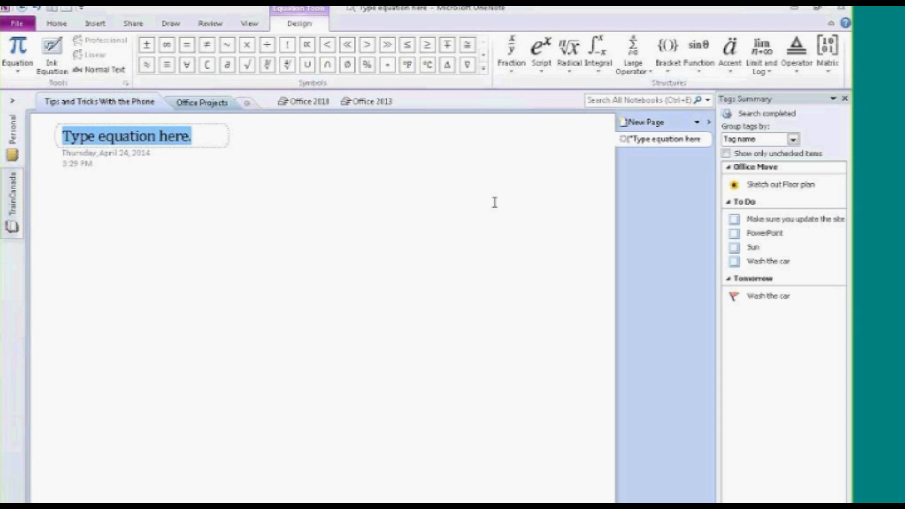
pyautogui.click(58, 194)
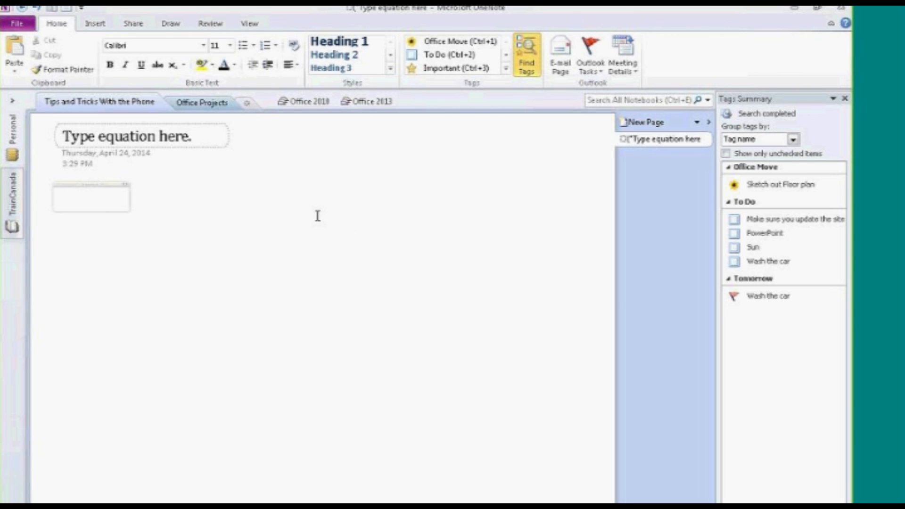
pyautogui.click(119, 265)
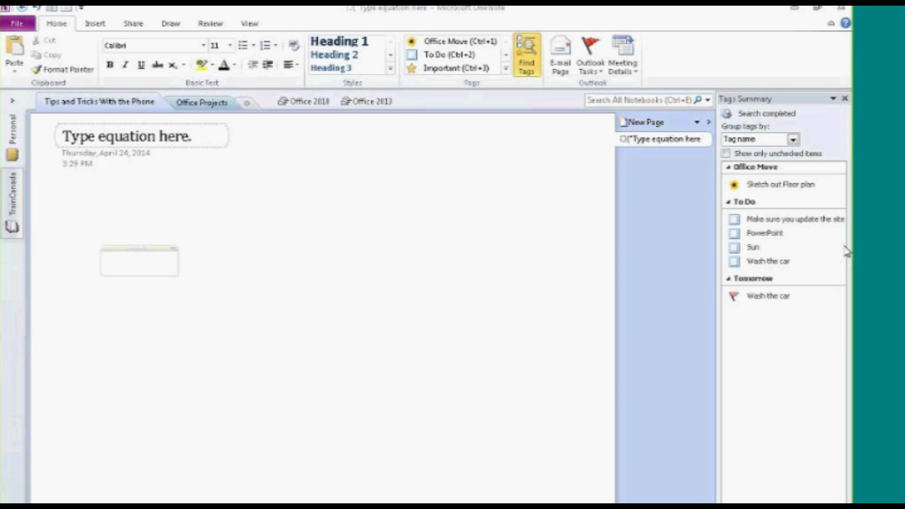
# Revisit the Office Projects section and Office 2010 group, return to the Personal notebook, and select the Book1 attachment on the inserted file page
pyautogui.click(202, 101)
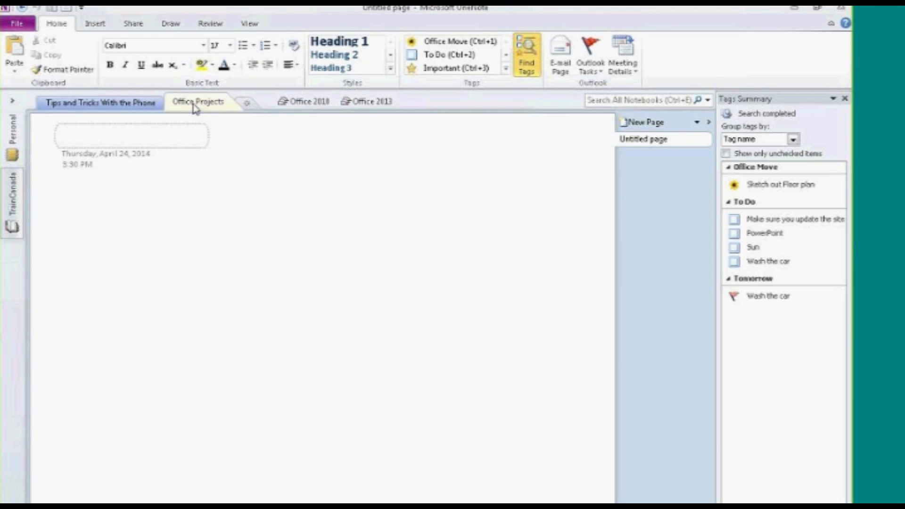
pyautogui.click(311, 101)
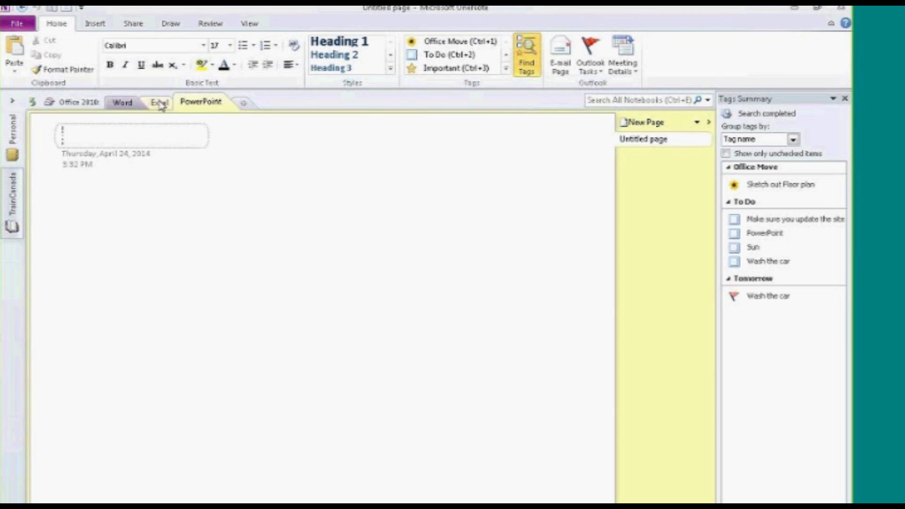
pyautogui.doubleClick(116, 103)
pyautogui.click(13, 194)
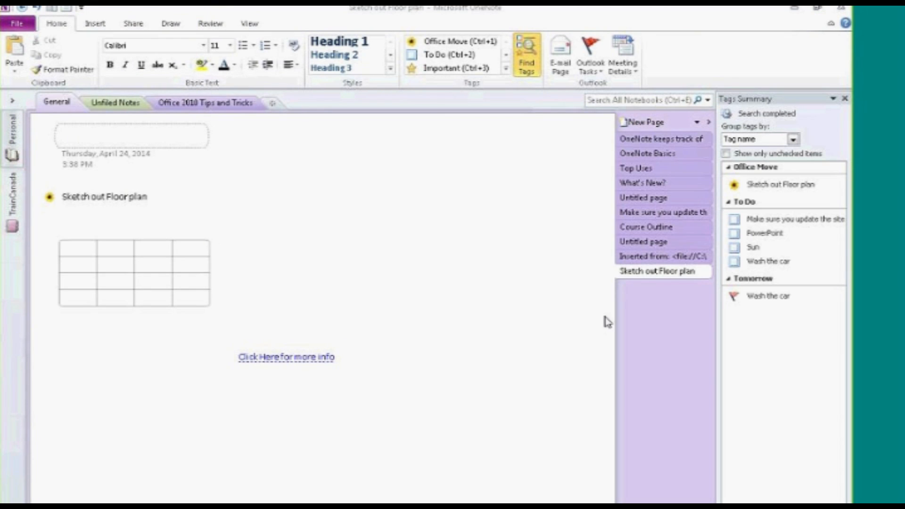
pyautogui.click(634, 256)
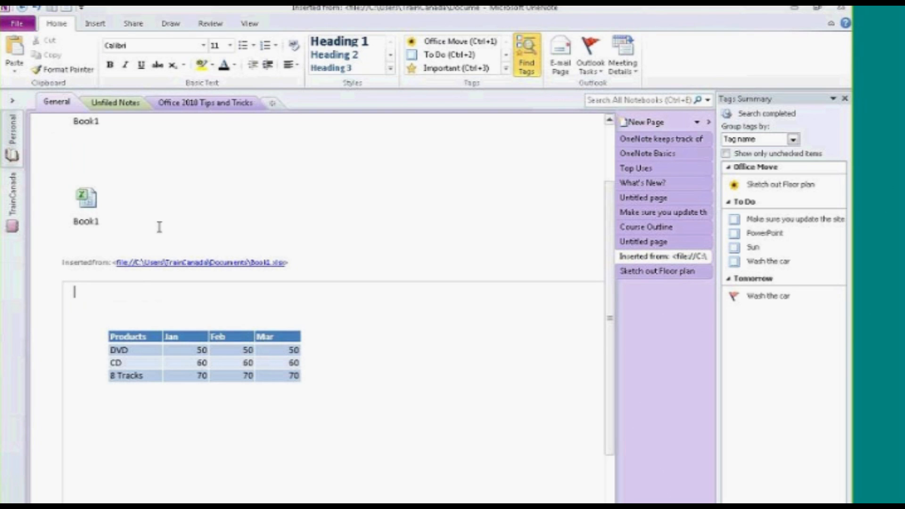
pyautogui.click(85, 200)
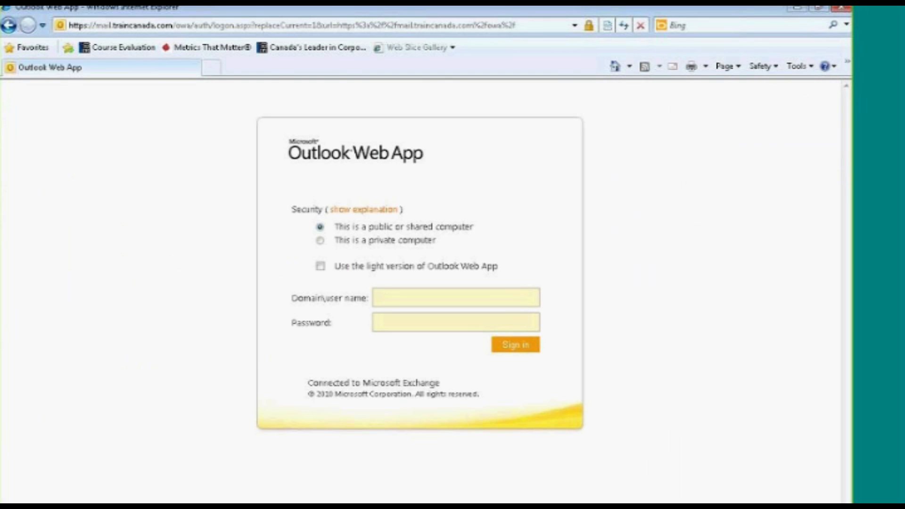
pyautogui.click(212, 69)
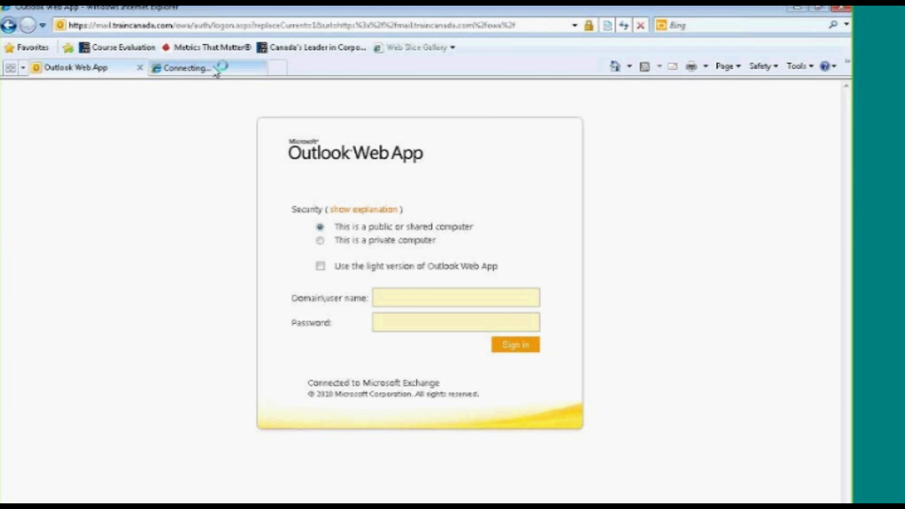
pyautogui.write('www.google.ca')
pyautogui.press('Return')
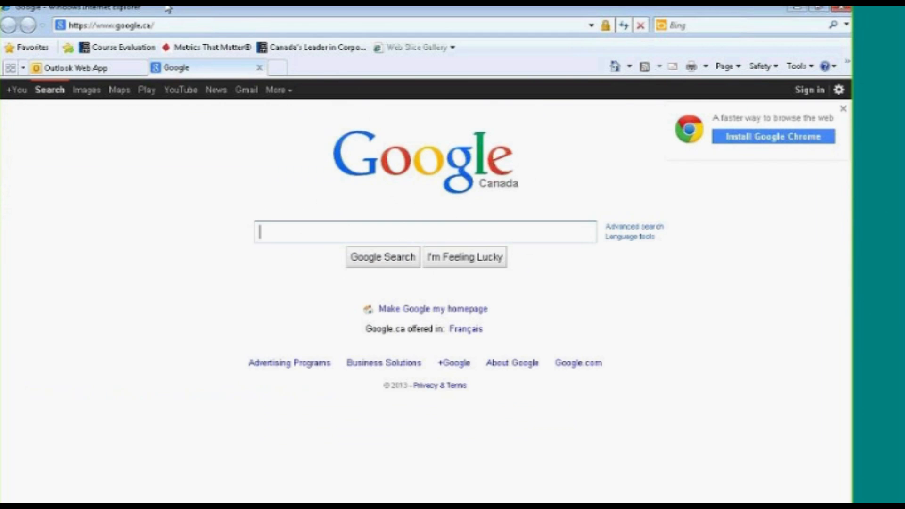
pyautogui.write('Office Web Apps')
pyautogui.press('Return')
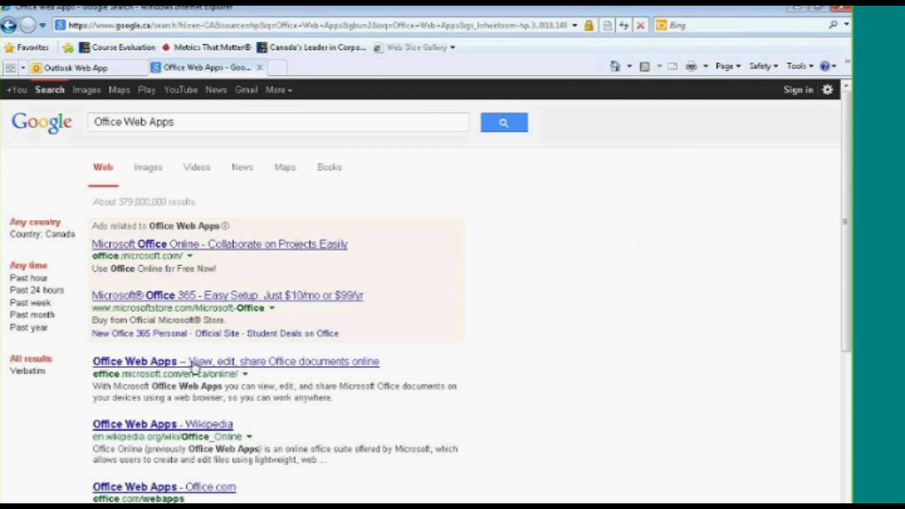
# Read through the "Office Web Apps – View, edit, share Office documents online" result and open its "Start using now" page
pyautogui.click(197, 363)
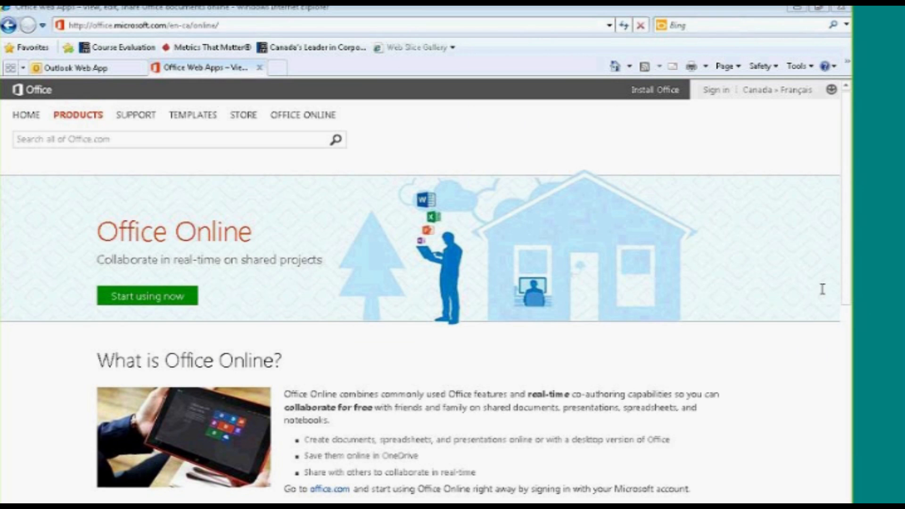
pyautogui.scroll(-3, 848, 235)
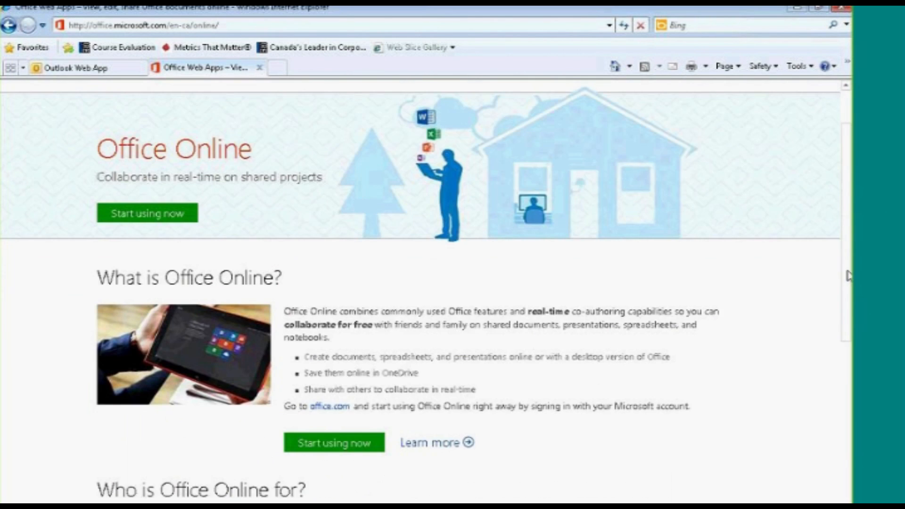
pyautogui.scroll(-3, 849, 311)
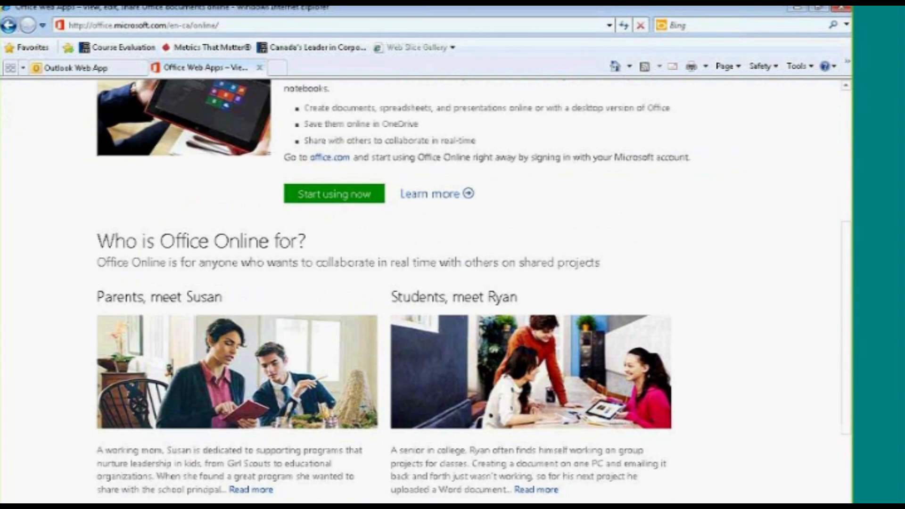
pyautogui.scroll(-9, 424, 283)
pyautogui.scroll(6, 424, 283)
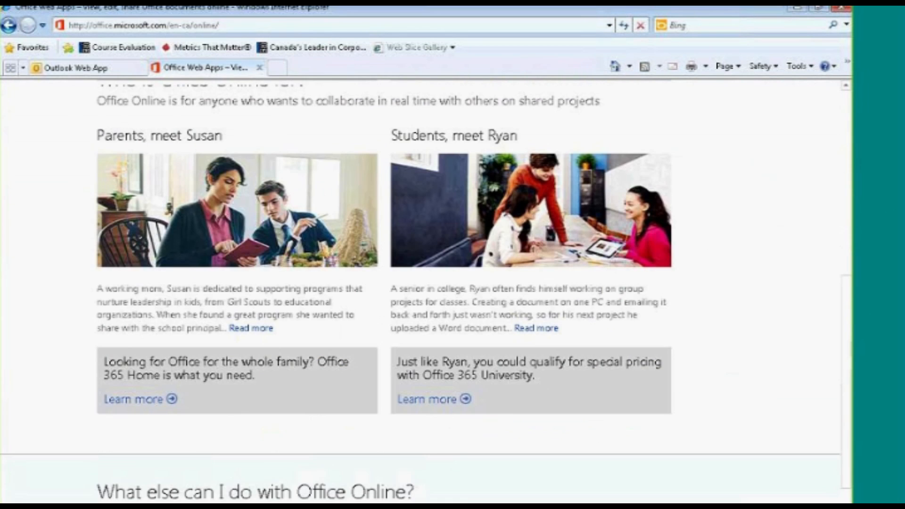
pyautogui.scroll(7, 517, 433)
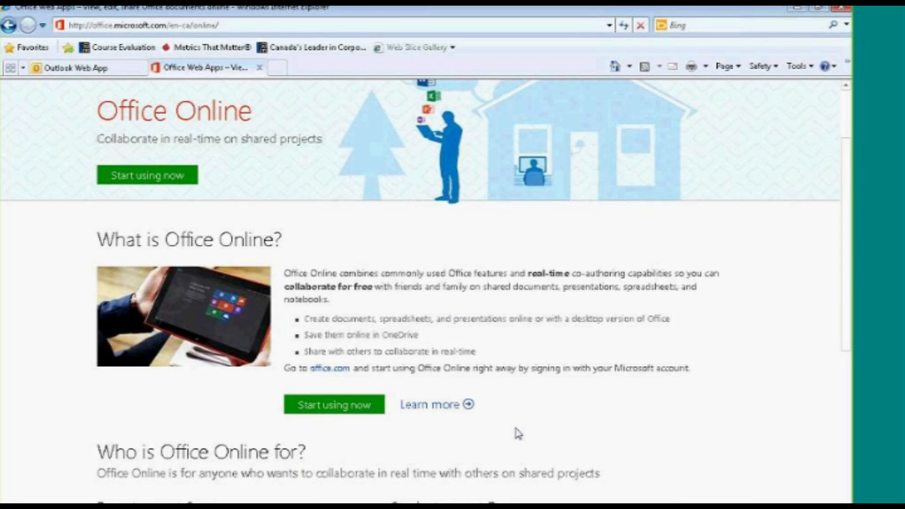
pyautogui.click(361, 407)
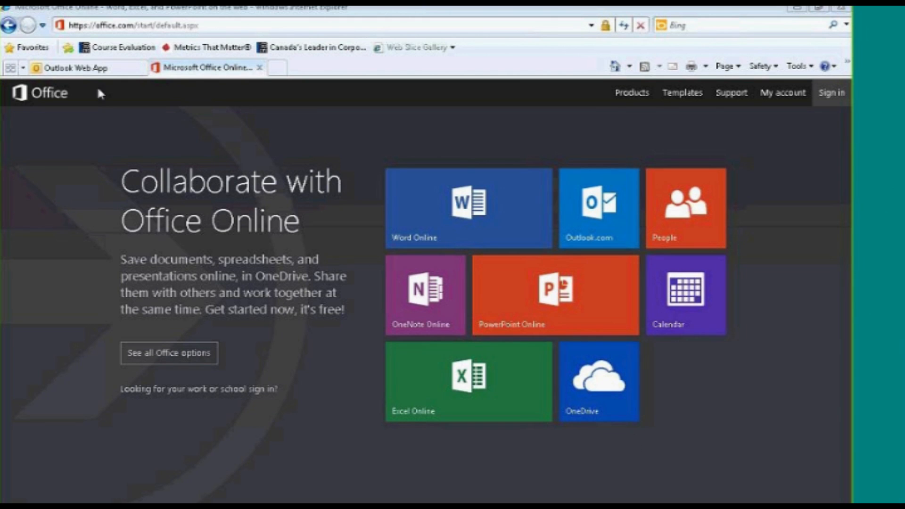
# Return to the Office Web Apps search results, look further down them, and close the Google tab
pyautogui.click(9, 28)
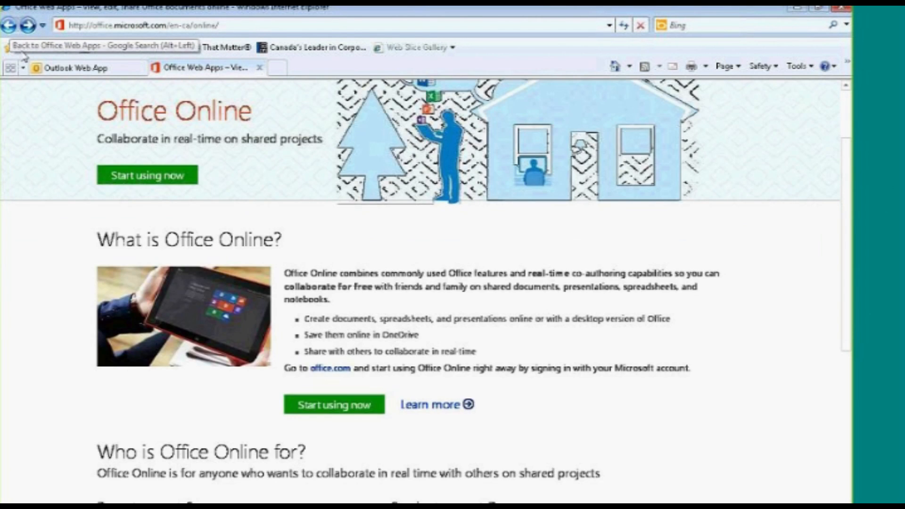
pyautogui.click(9, 28)
pyautogui.moveTo(843, 230); pyautogui.dragTo(843, 310)
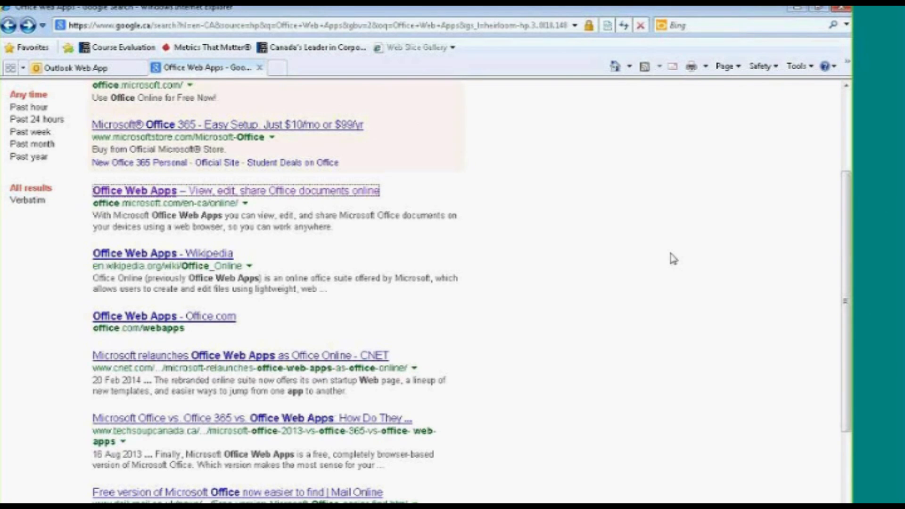
pyautogui.click(259, 67)
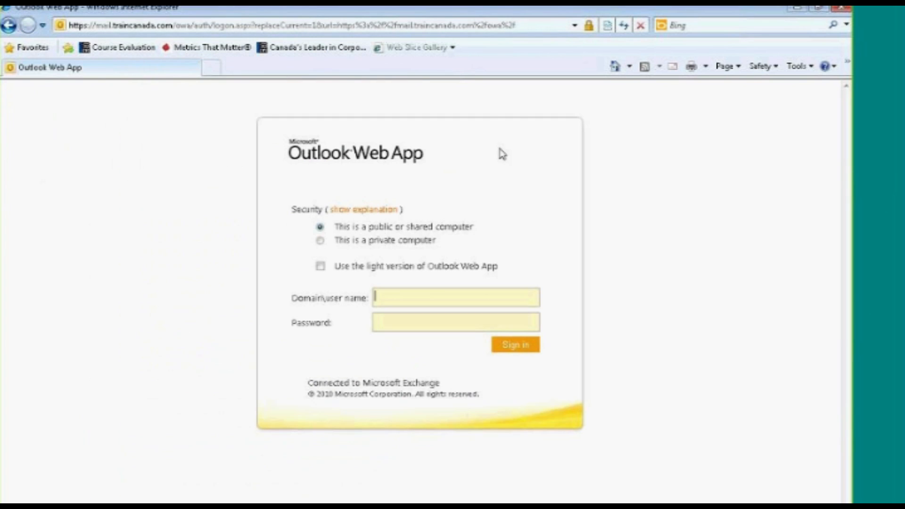